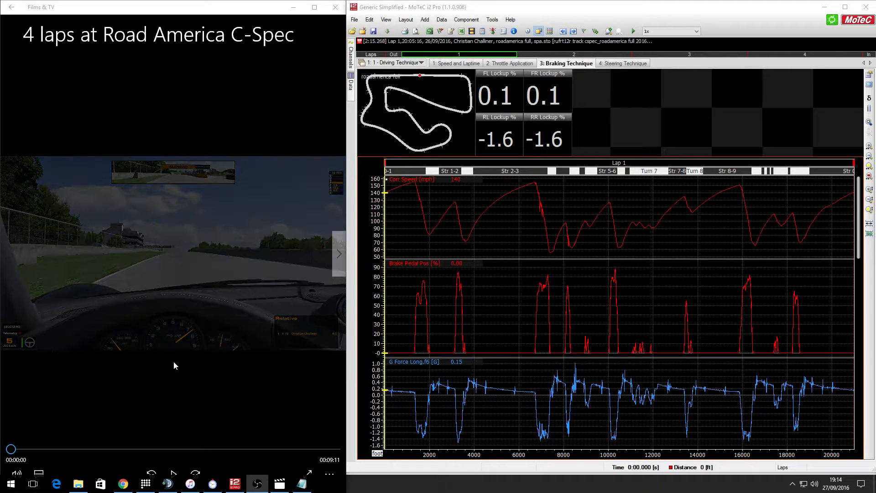
Play the onboard video "4 laps at Road America C-Spec" and watch the car's driving through to the final lap.
left_click(175, 472)
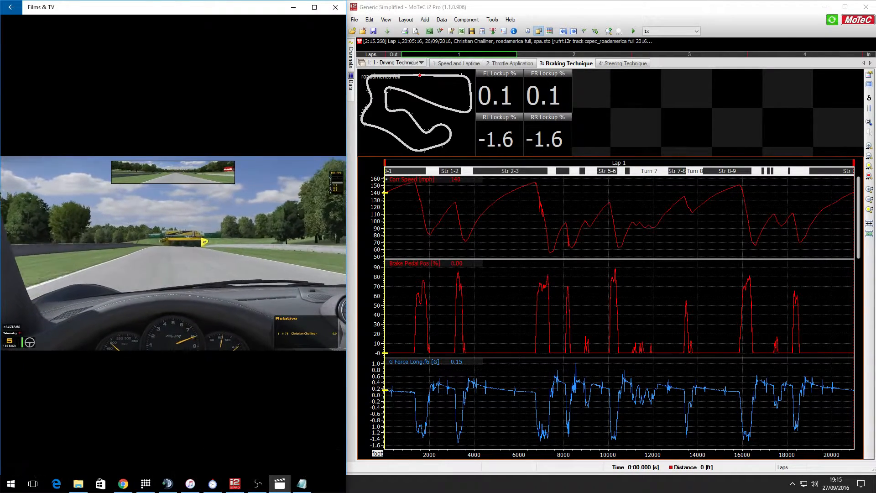
mouse_move(247, 351)
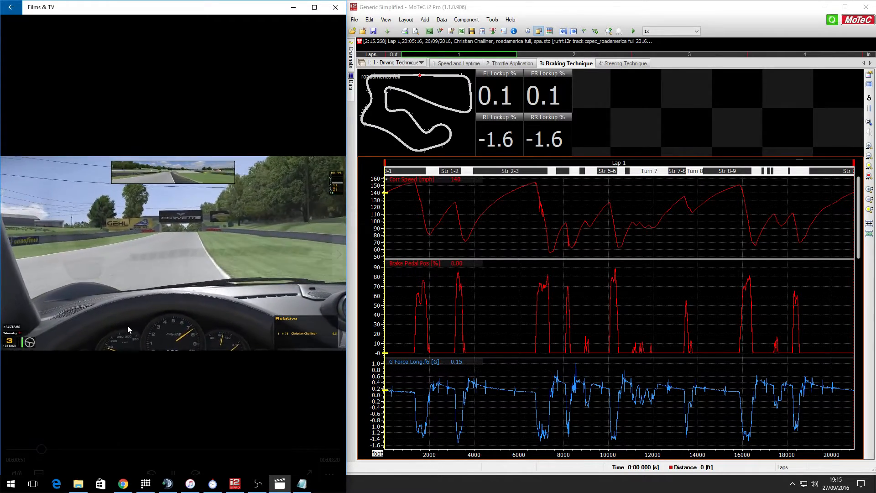
mouse_move(166, 351)
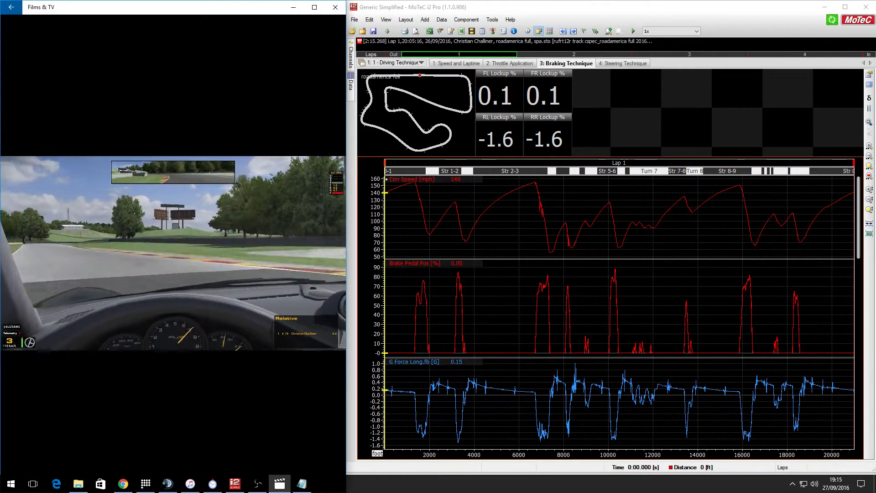
mouse_move(125, 379)
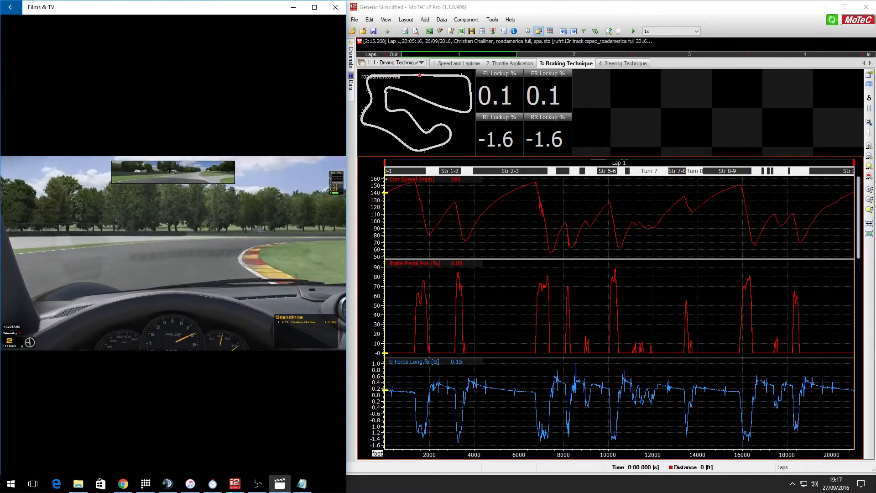
mouse_move(214, 341)
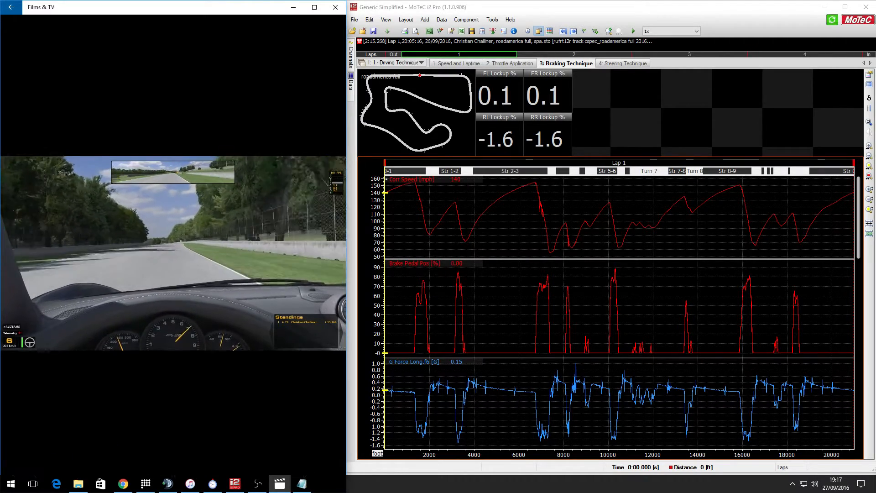
mouse_move(100, 332)
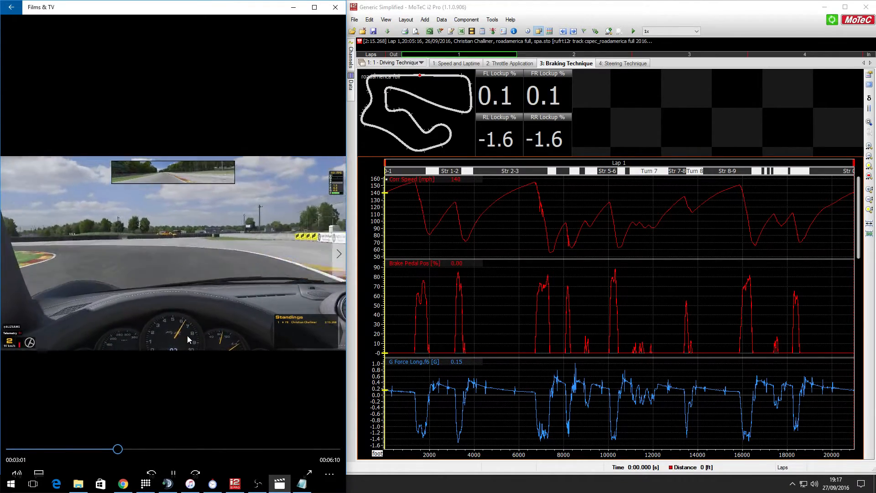
mouse_move(156, 324)
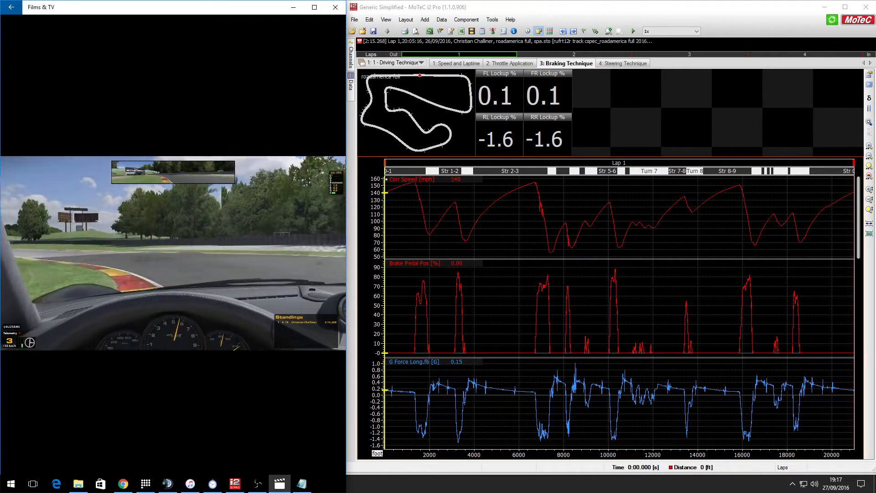
mouse_move(206, 404)
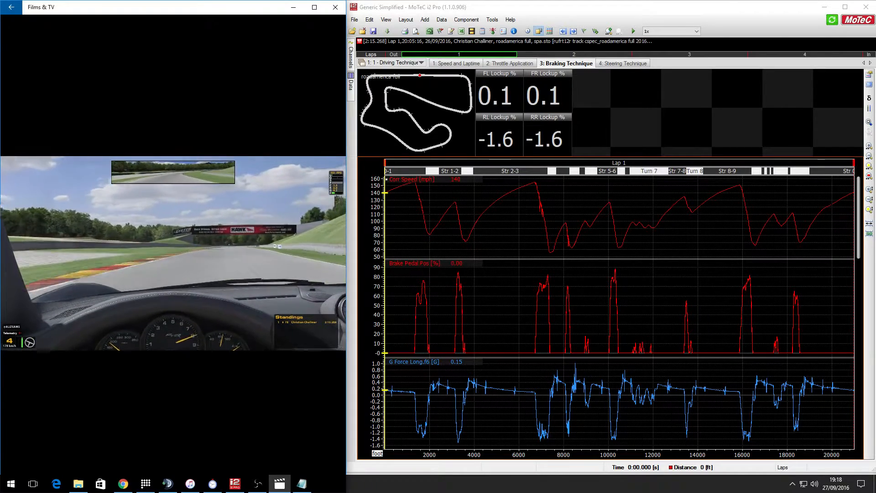
mouse_move(224, 345)
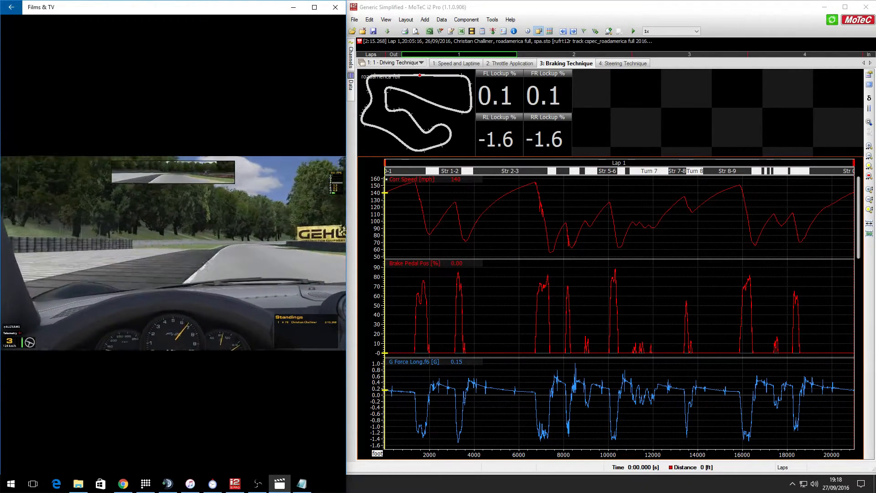
mouse_move(100, 339)
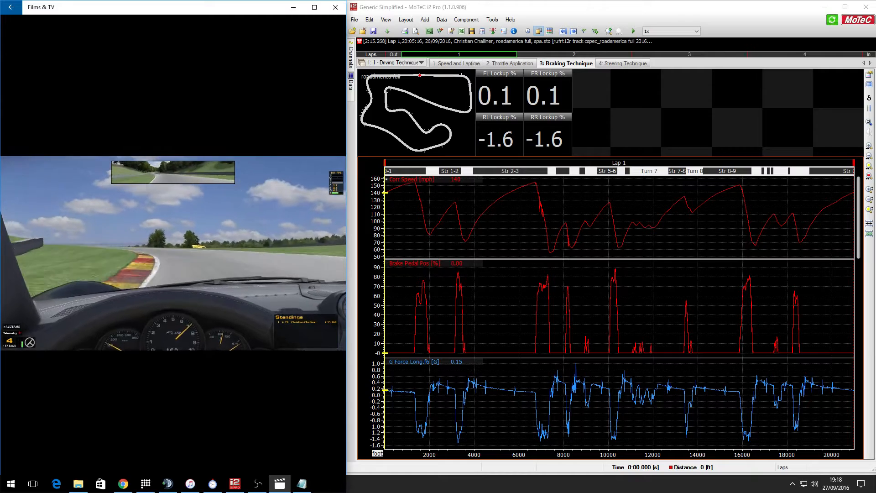
mouse_move(140, 311)
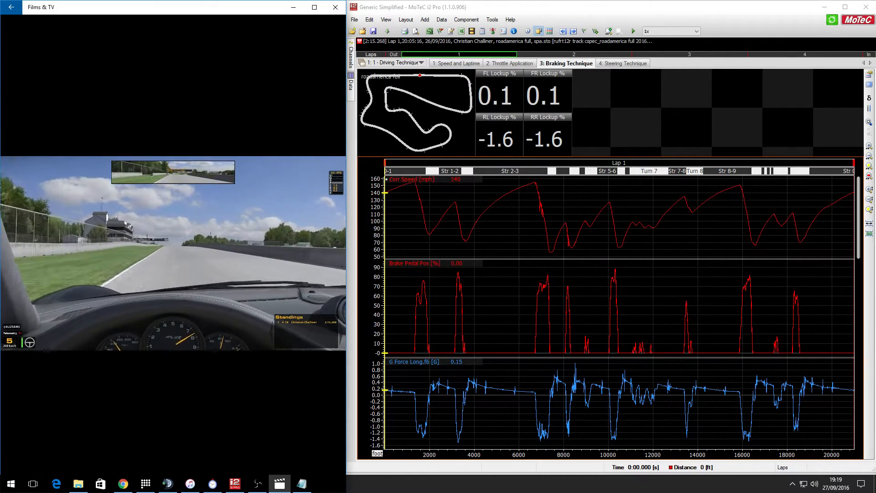
mouse_move(185, 363)
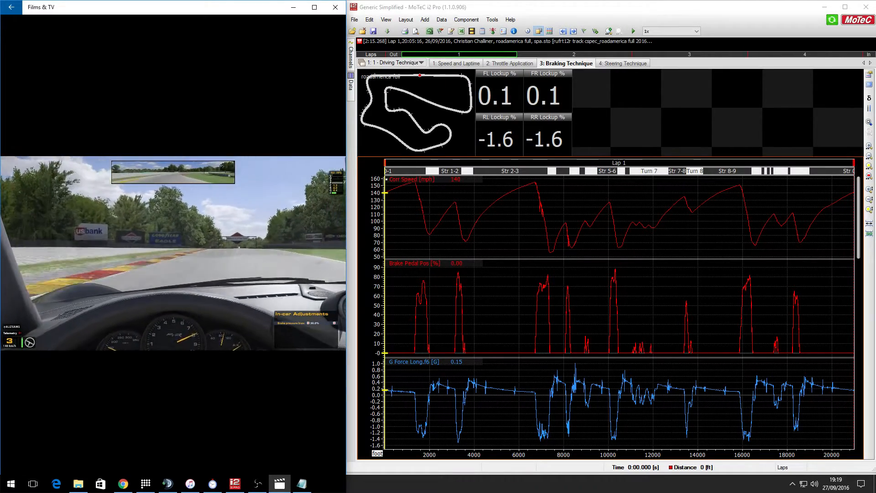
mouse_move(199, 349)
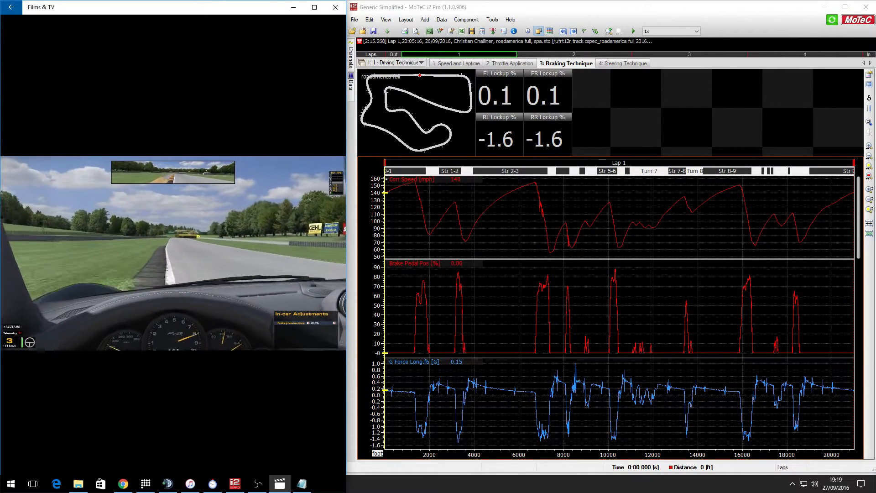
mouse_move(272, 373)
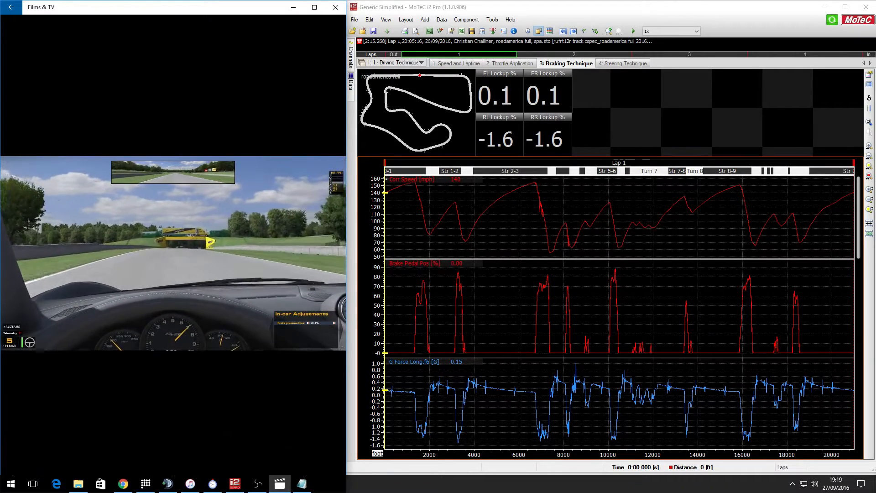
mouse_move(263, 357)
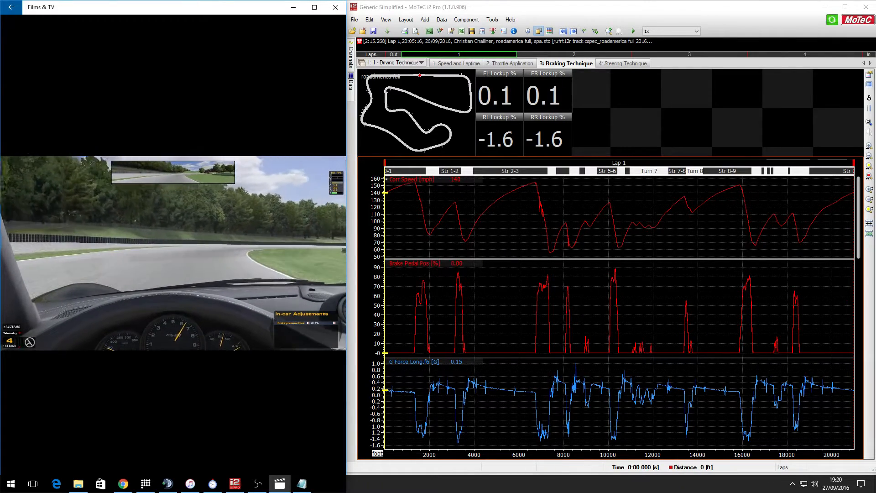
Load Lap 4 of the 26/09/2016 20:05:16 Road America run into the braking technique graphs.
left_click(351, 65)
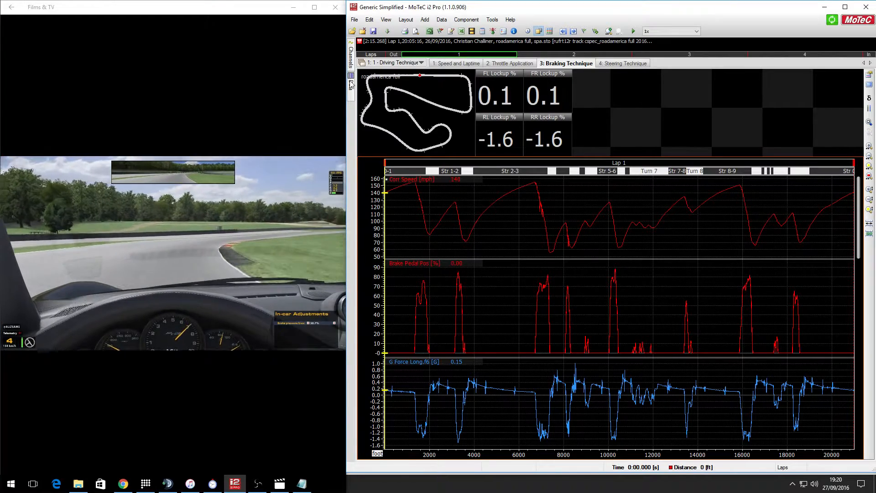
left_click(351, 85)
left_click(399, 164)
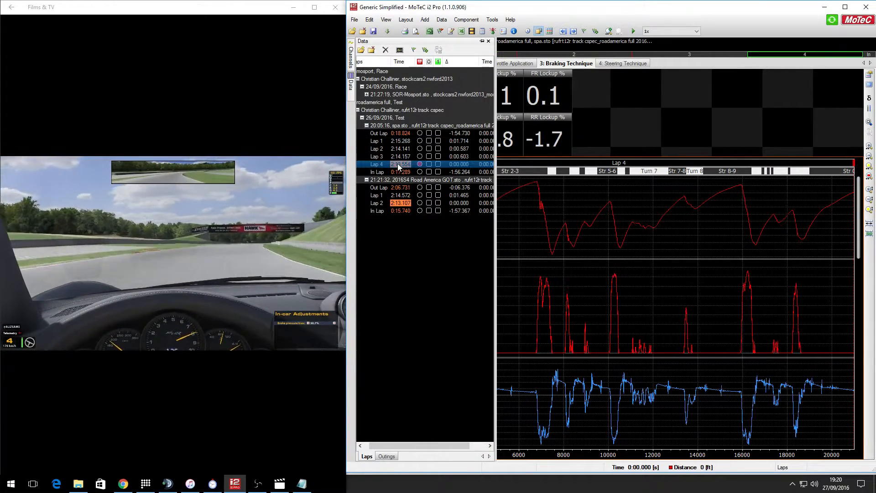
left_click(620, 122)
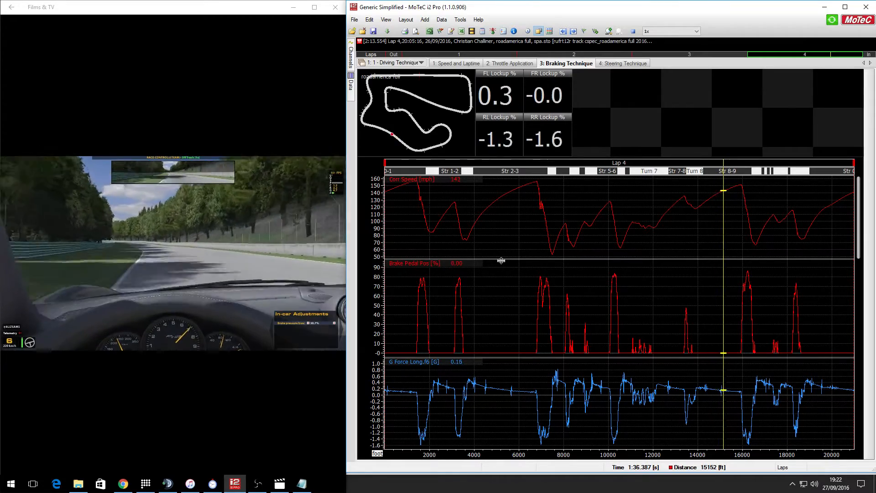
Follow the Lap 4 telemetry playback alongside the onboard video to the lap's end, pausing the video and stopping the data playback.
mouse_move(192, 158)
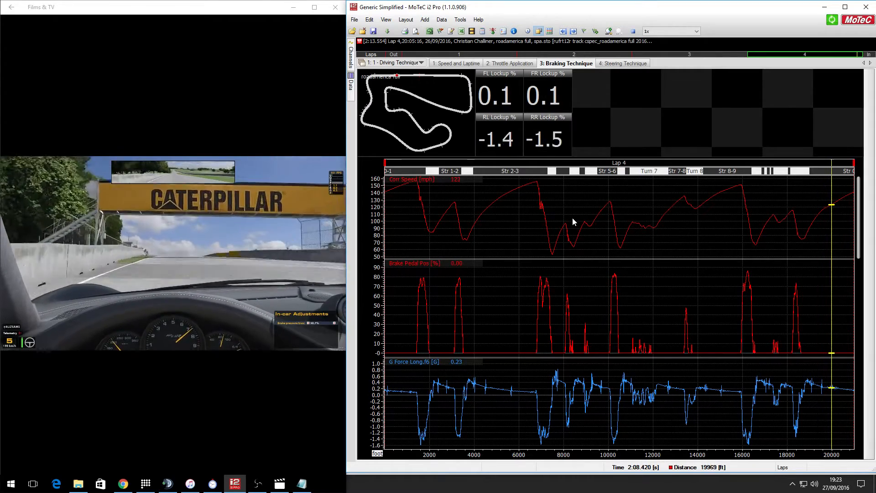
mouse_move(352, 87)
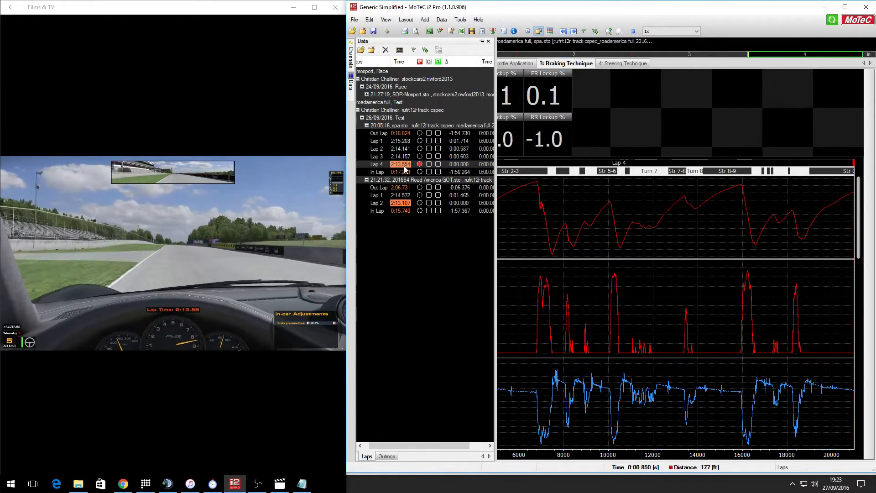
mouse_move(231, 269)
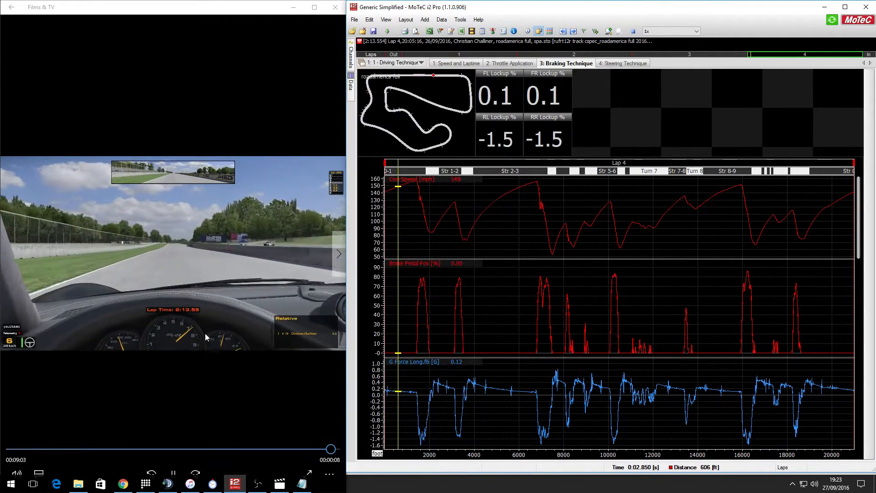
left_click(172, 474)
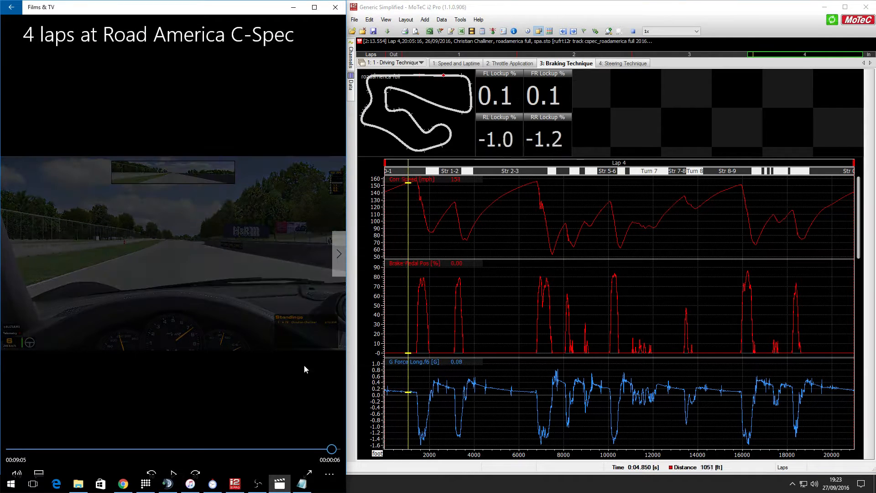
left_click(634, 32)
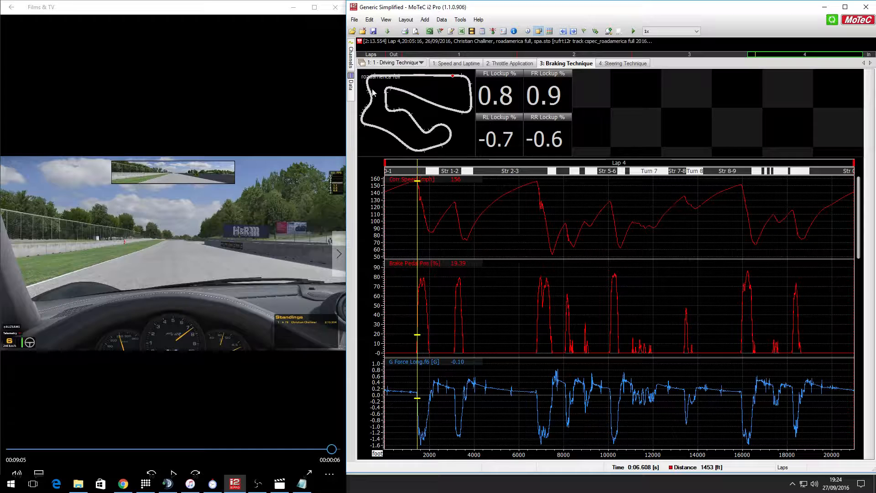
Reselect Lap 4, zoom the braking graphs to the Turn 9 approach from about 15,500 to 17,000 ft, and inspect the pre-braking point.
mouse_move(352, 87)
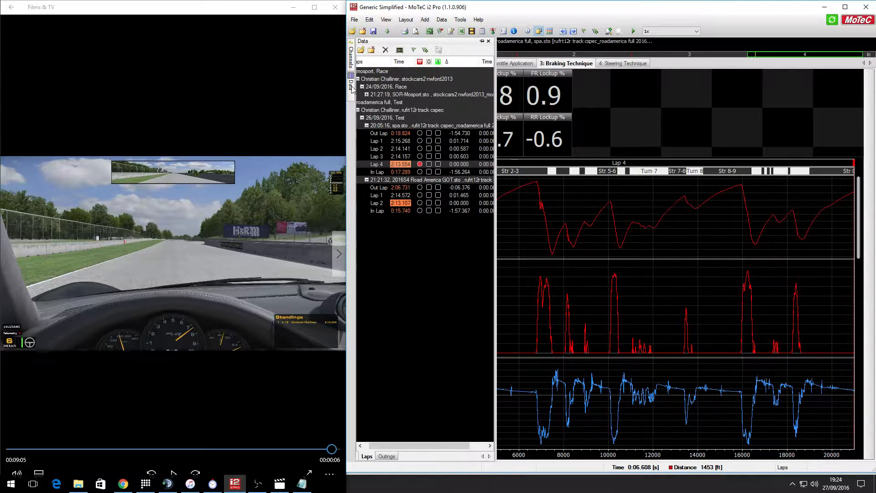
left_click(397, 164)
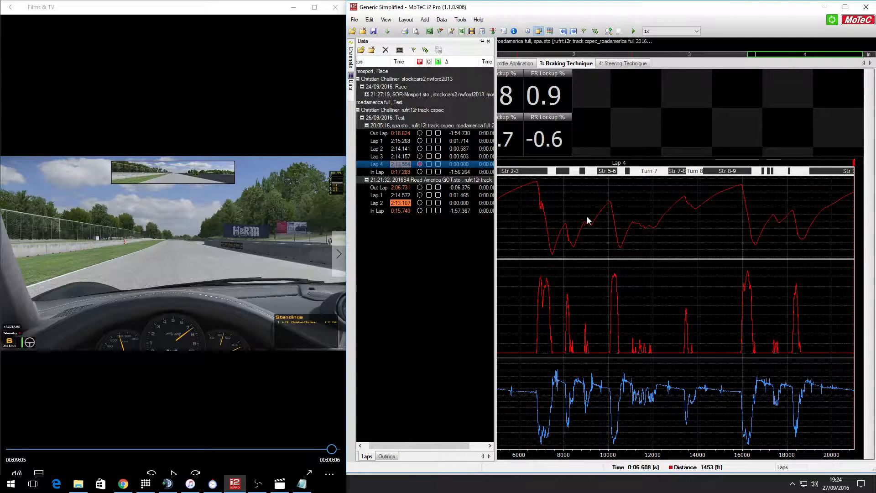
left_click(615, 221)
left_click_drag(759, 191, 749, 193)
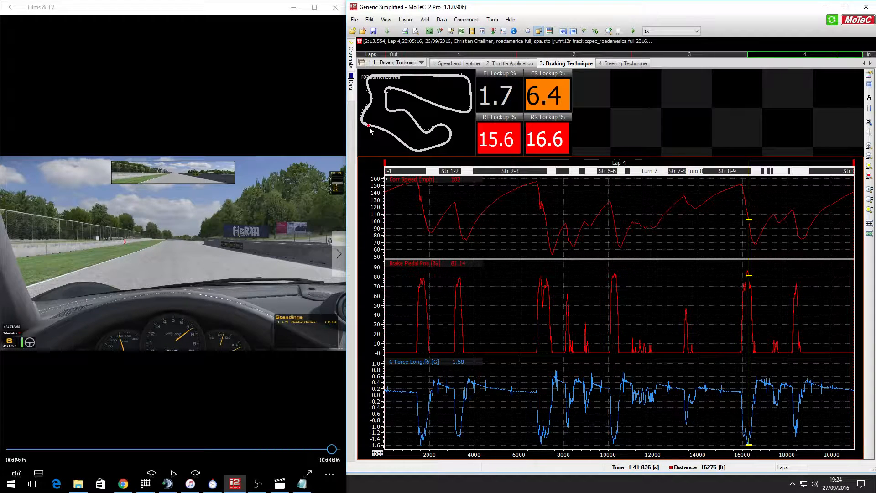
left_click_drag(370, 127, 382, 129)
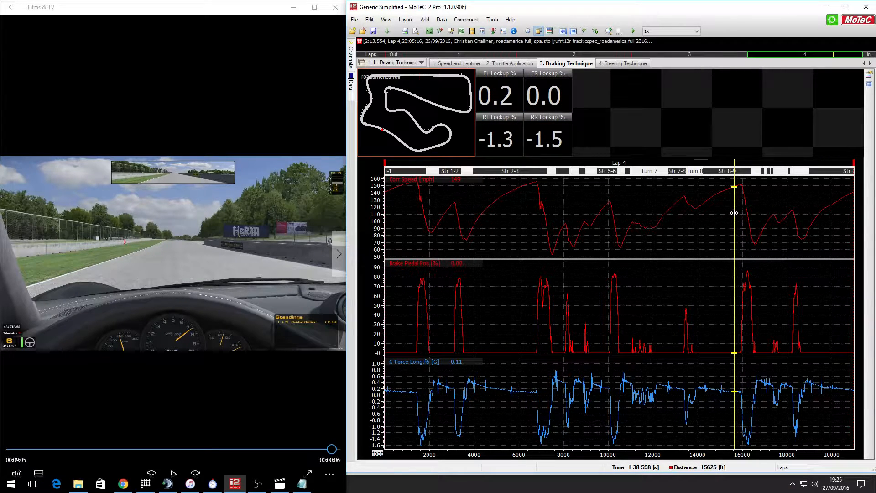
left_click_drag(732, 213, 766, 215)
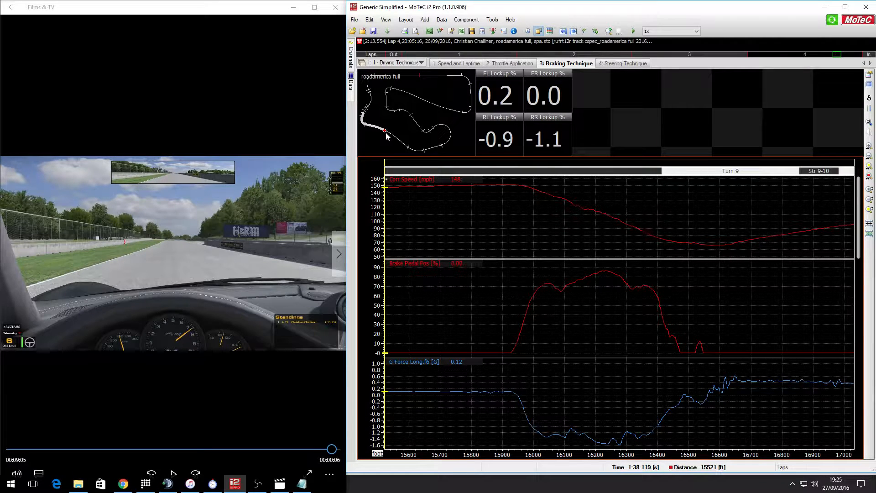
mouse_move(388, 134)
left_mouse_down()
mouse_move(373, 132)
mouse_move(366, 111)
mouse_move(378, 131)
left_mouse_up()
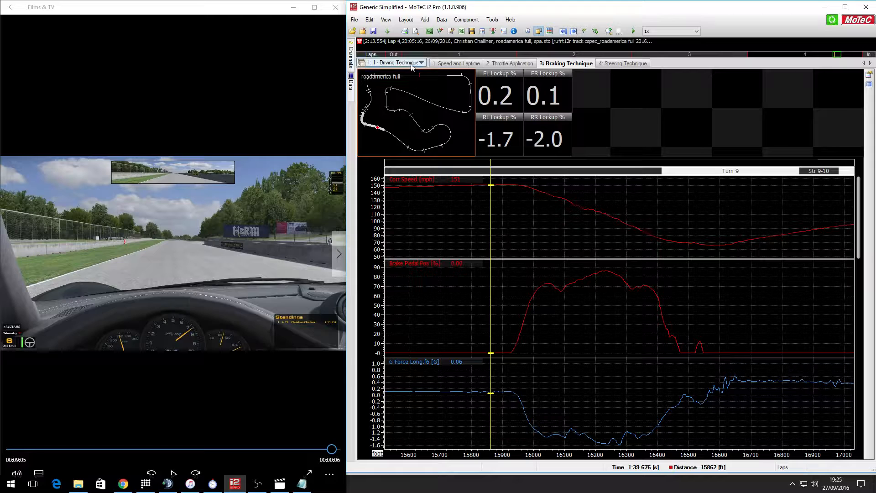
Show the Throttle Application worksheet and examine the throttle lift-off and blips at points through the Turn 9 braking zone.
left_click(500, 64)
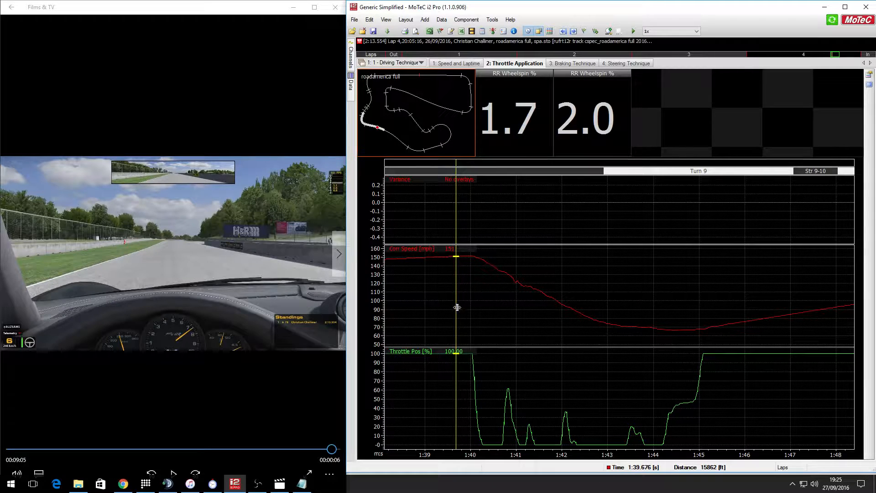
left_click(467, 332)
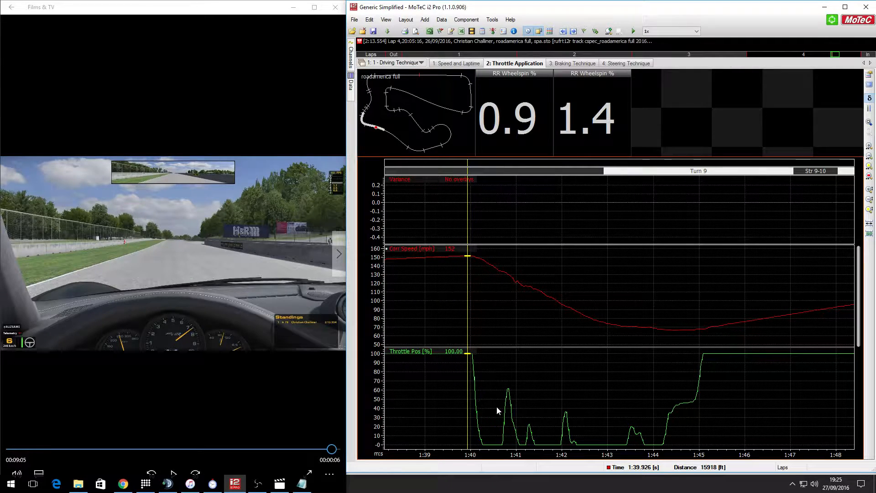
left_click_drag(469, 398, 634, 419)
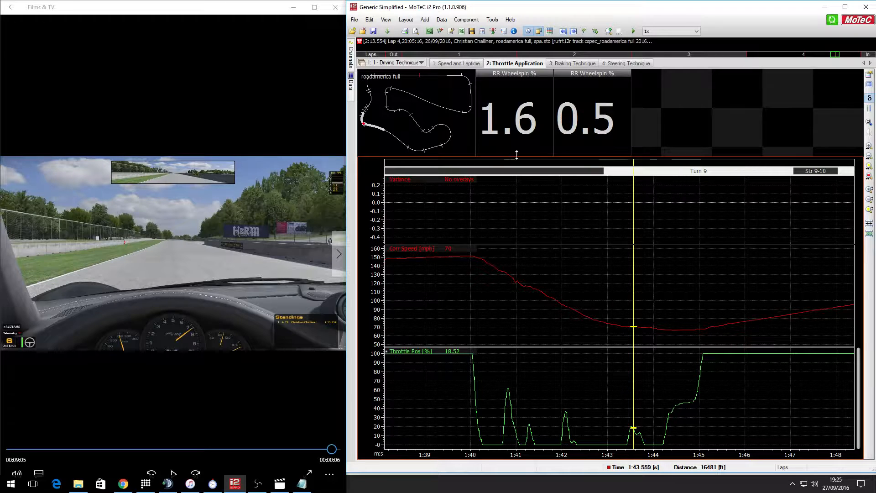
mouse_move(470, 317)
left_mouse_down()
mouse_move(483, 313)
mouse_move(476, 321)
left_mouse_up()
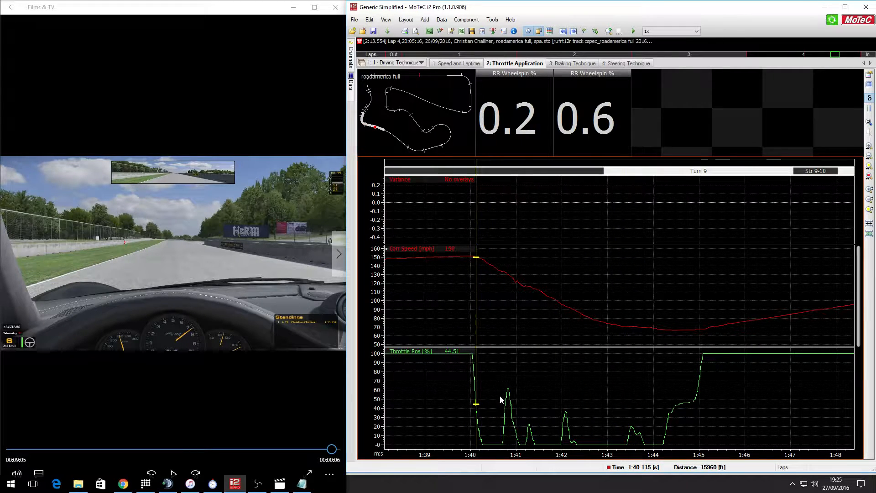
left_click_drag(479, 368, 509, 377)
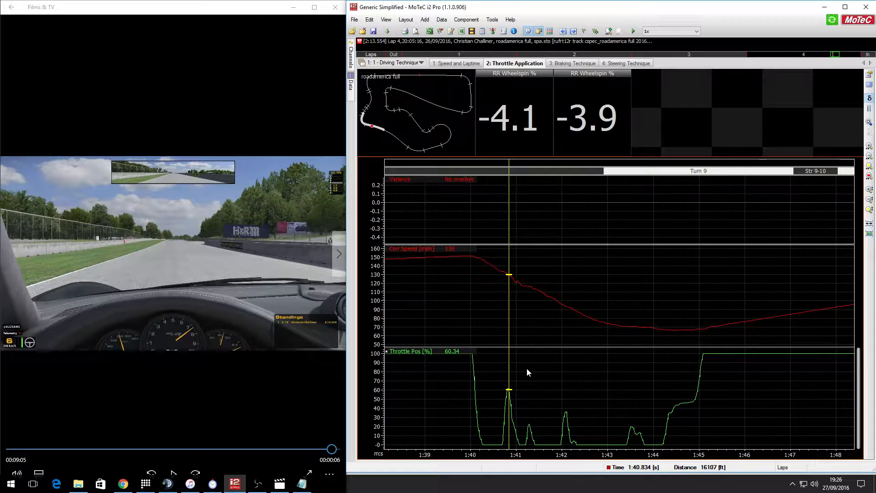
left_click_drag(507, 370, 507, 376)
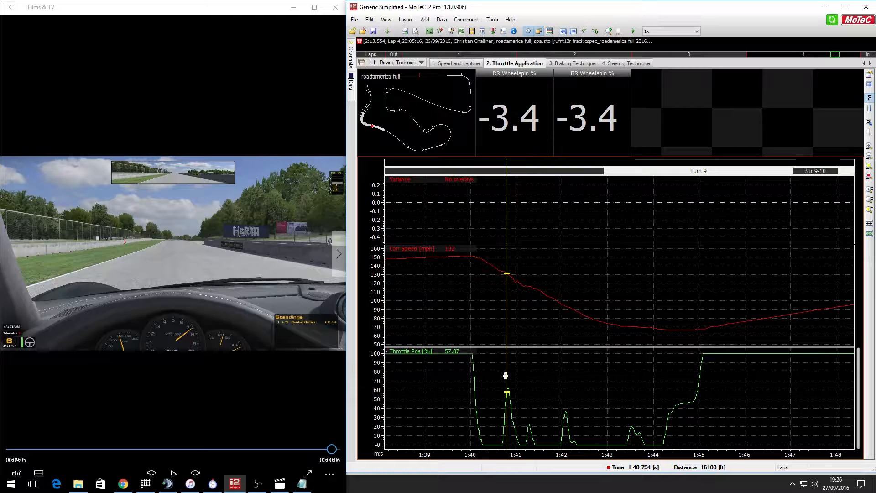
Examine Lap 4 throttle position and wheelspin at each downshift blip through the Turn 9 braking zone, returning to the first and largest blip.
left_click_drag(507, 376, 529, 379)
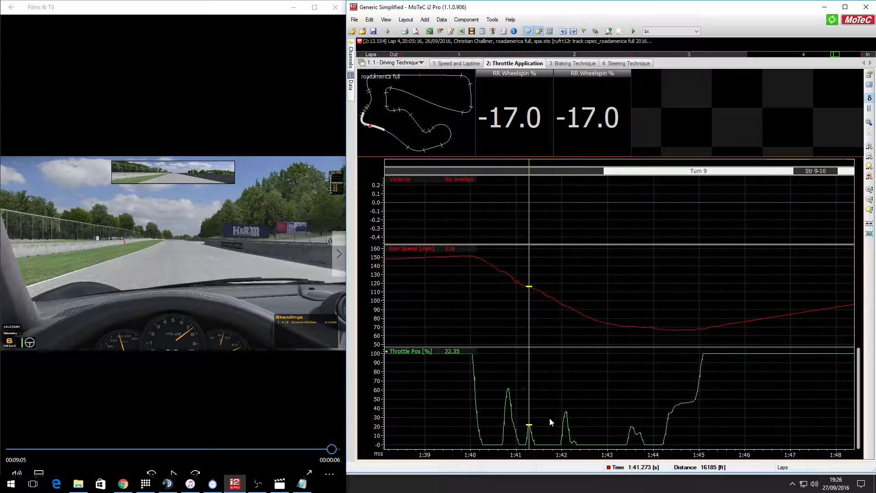
left_click_drag(530, 402, 567, 402)
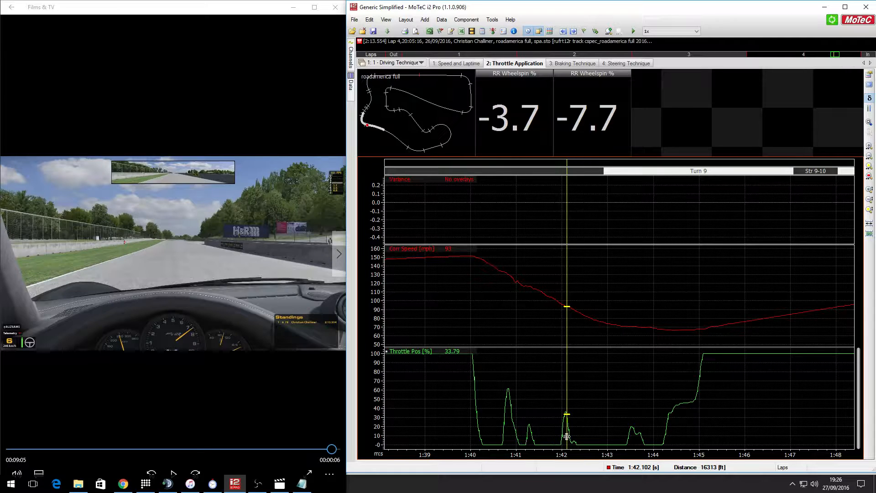
left_click_drag(567, 436, 638, 414)
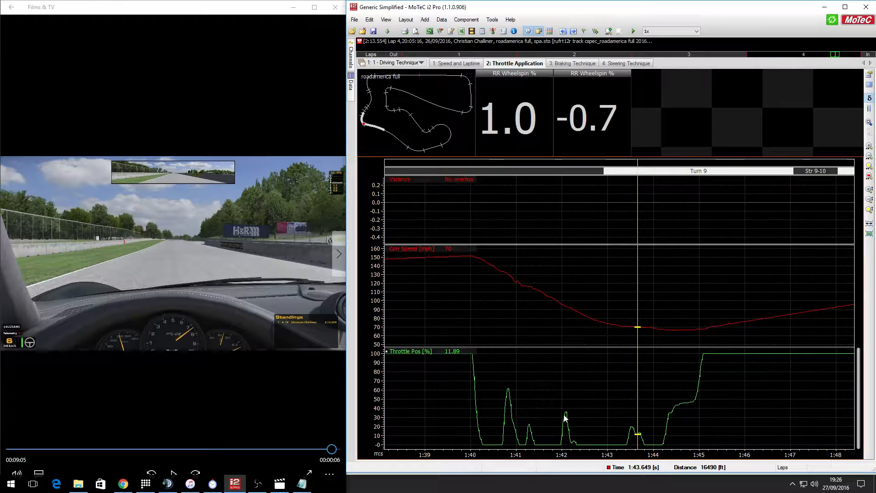
left_click(508, 392)
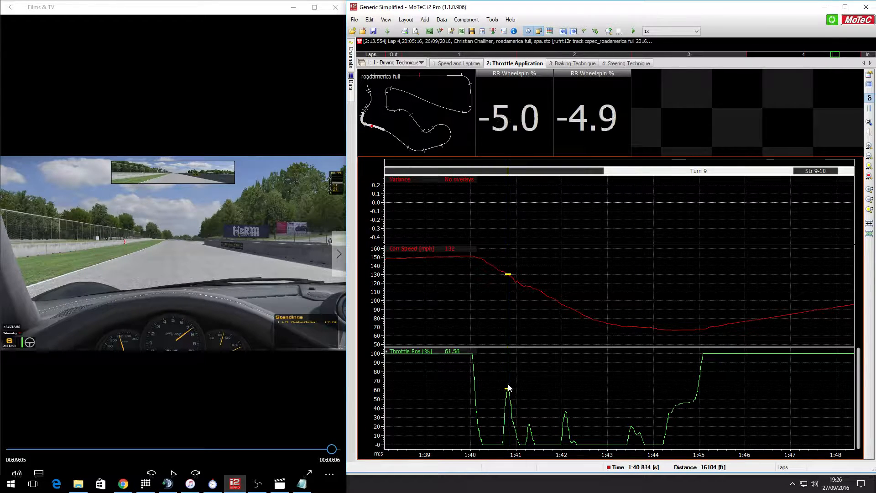
left_click_drag(528, 390, 507, 394)
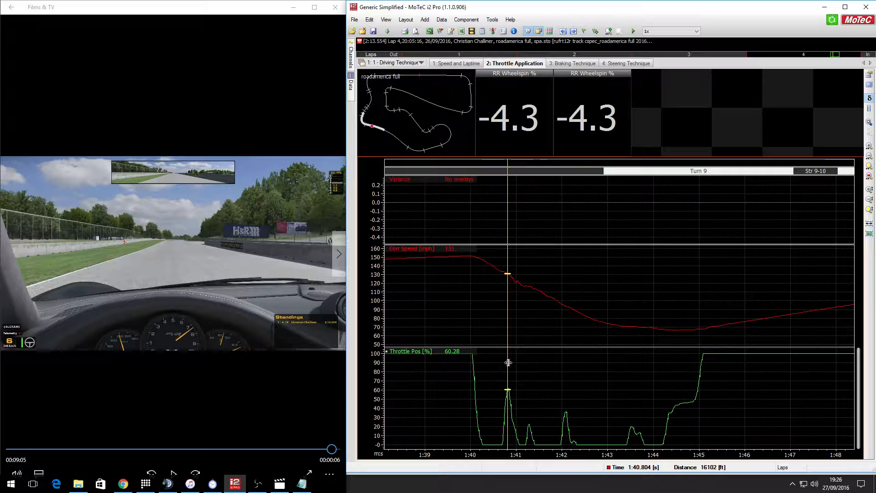
left_click_drag(508, 362, 509, 362)
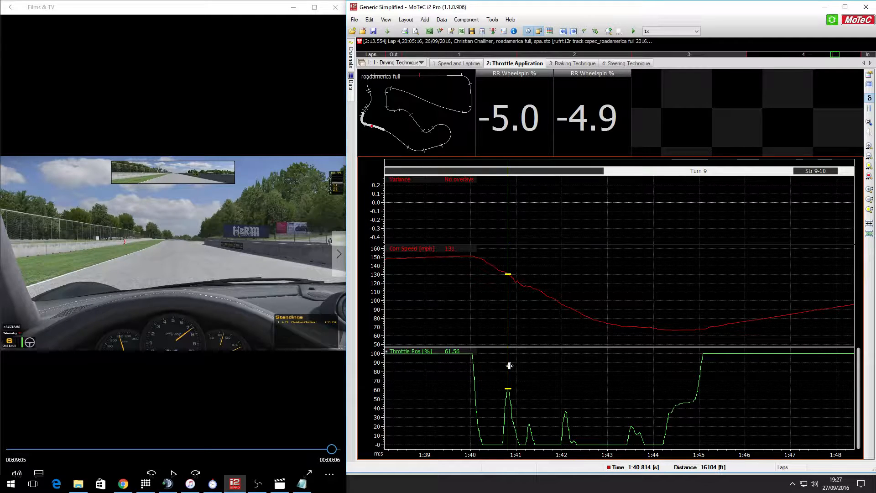
left_click_drag(510, 366, 540, 366)
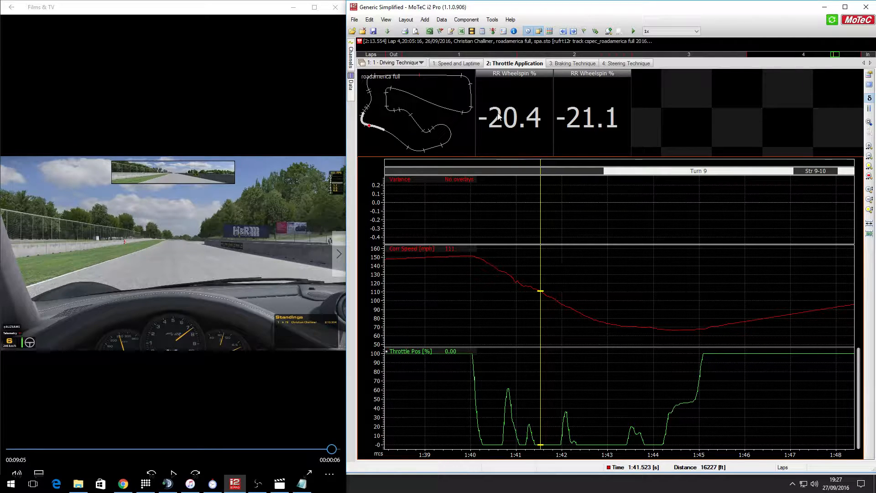
Show the Rear Traction Analysis worksheet of the Chassis Tuning workbook and inspect where rear wheel speeds depart from car speed before Turn 9.
left_click(415, 63)
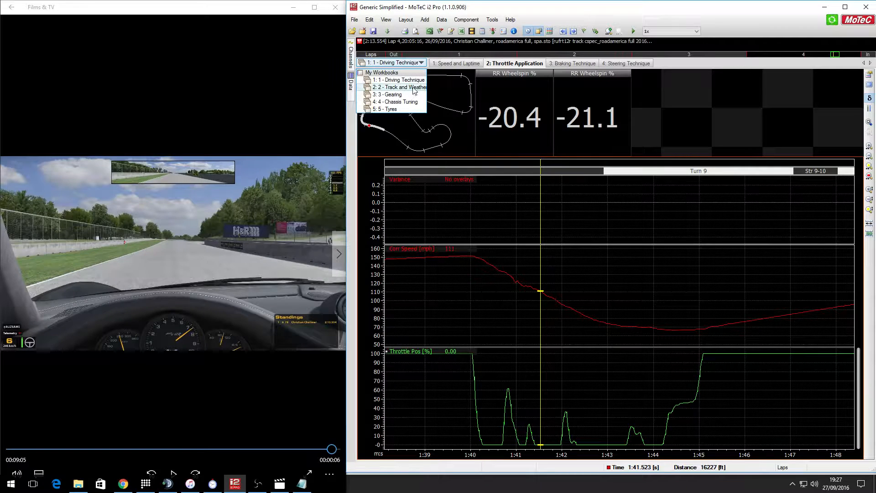
left_click(405, 103)
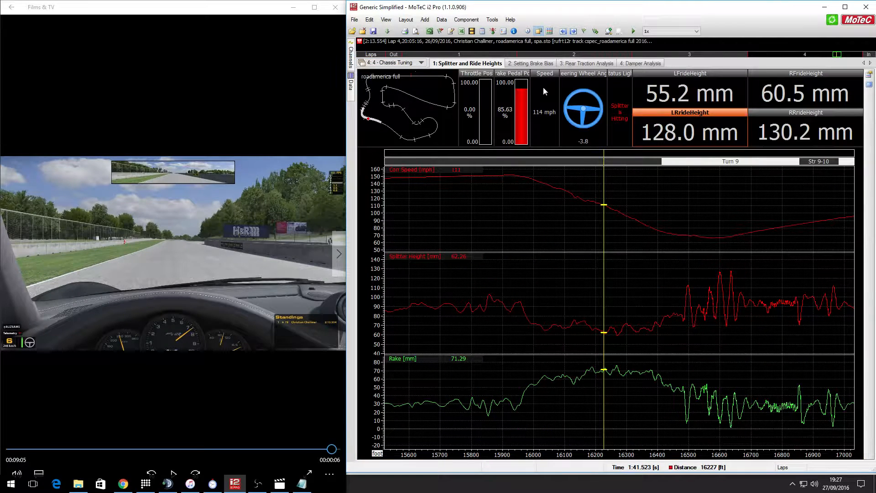
left_click(580, 64)
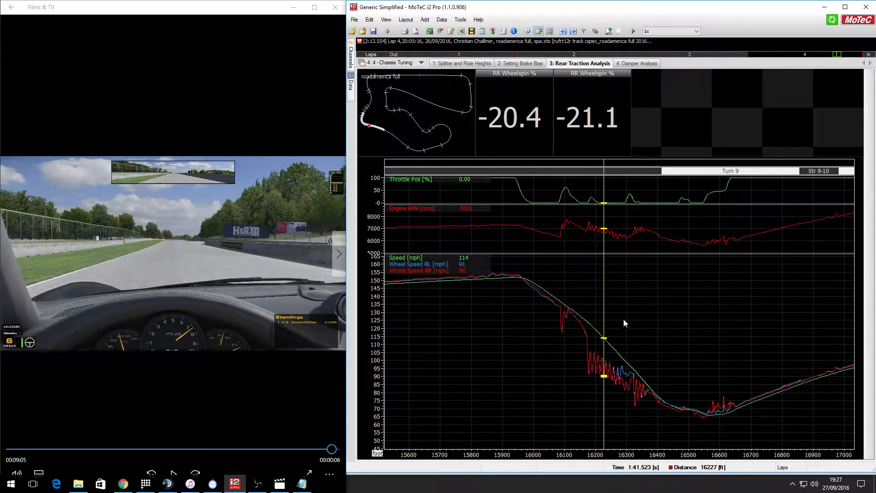
left_click_drag(604, 318, 590, 331)
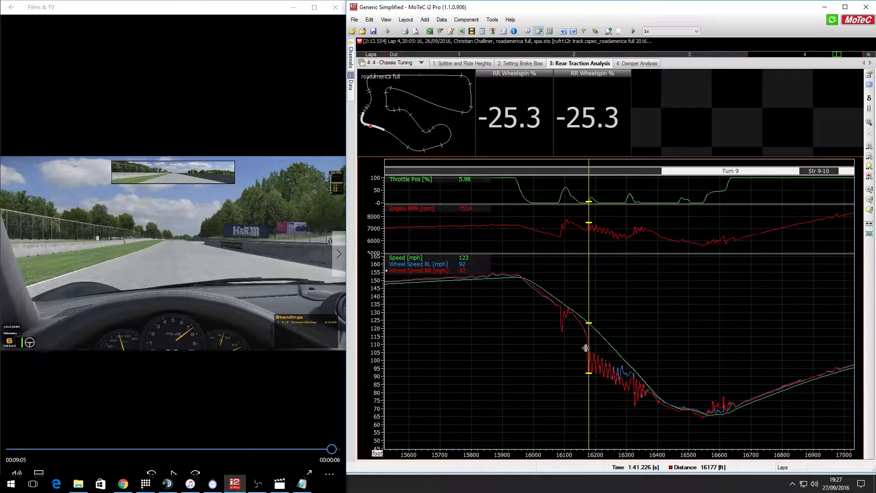
left_click_drag(587, 340, 614, 358)
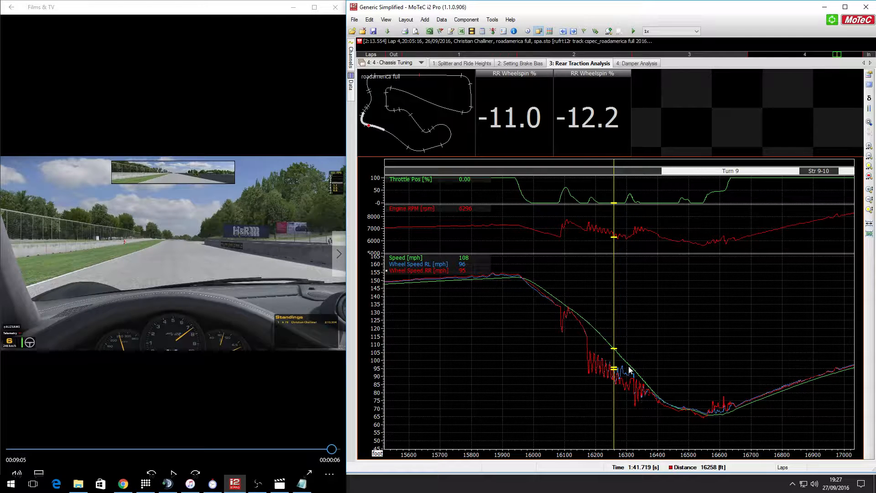
Compare Lap 4 car speed, rear wheel speeds and engine RPM around the second throttle blip, between about 16,150 and 16,240 ft.
left_click_drag(614, 333, 589, 334)
left_click_drag(587, 334, 586, 326)
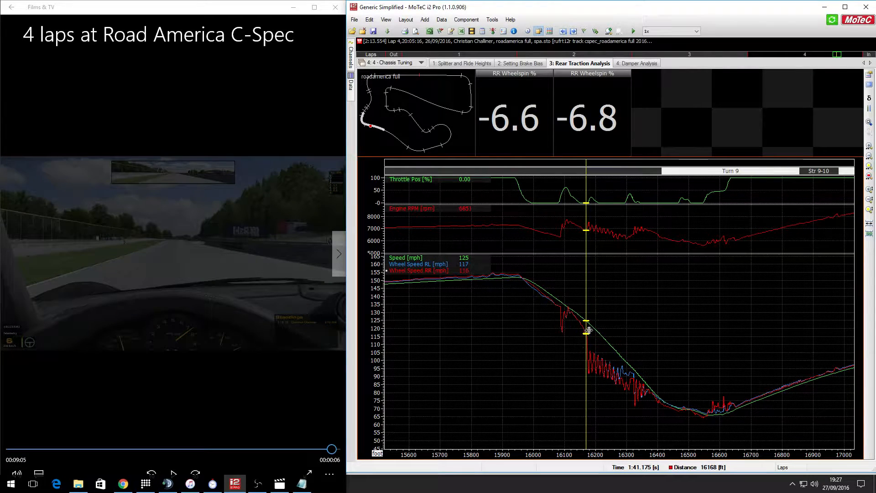
left_click(590, 312)
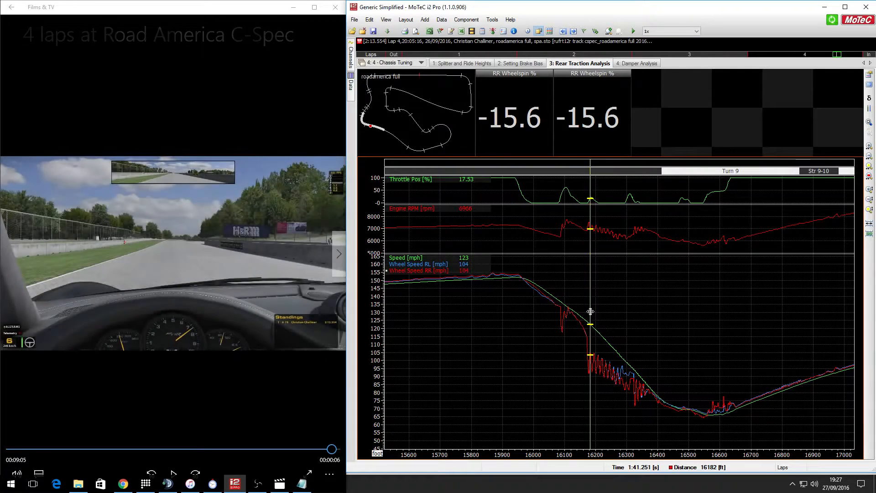
left_click(588, 311)
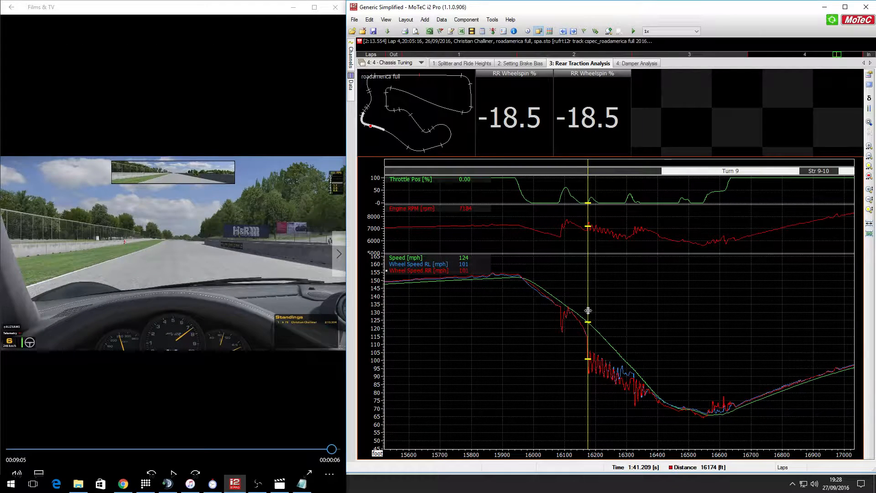
left_click_drag(588, 311, 595, 311)
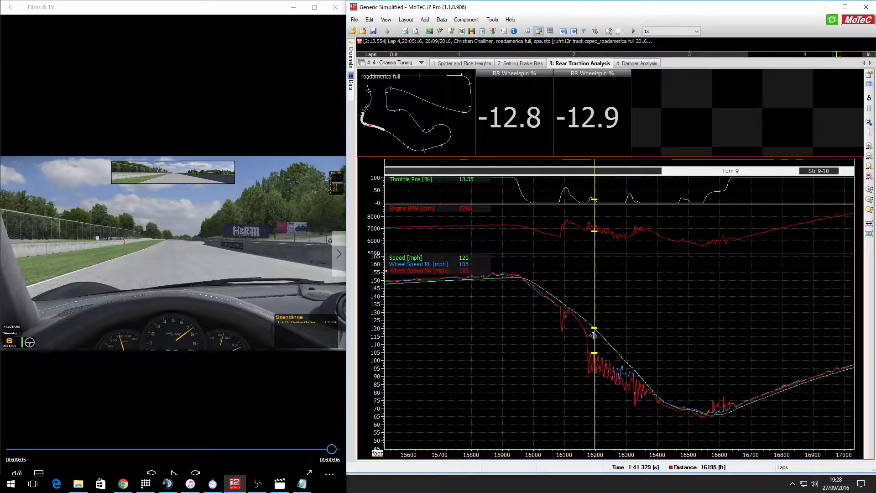
mouse_move(595, 337)
left_mouse_down()
mouse_move(590, 346)
mouse_move(599, 345)
mouse_move(581, 341)
mouse_move(590, 341)
left_mouse_up()
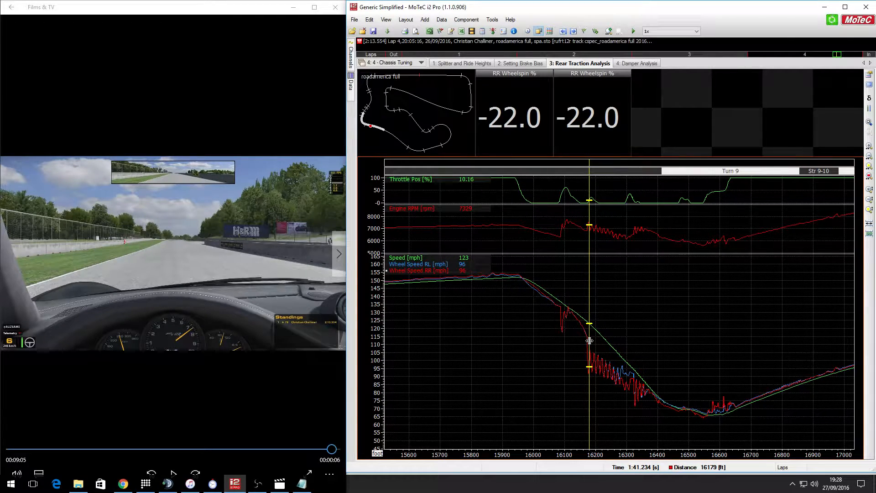
left_click_drag(589, 341, 608, 346)
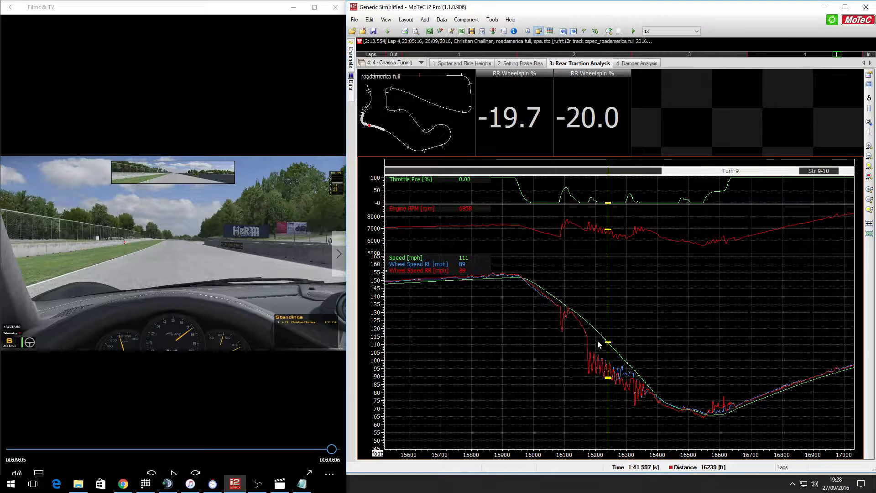
left_click_drag(608, 360, 579, 342)
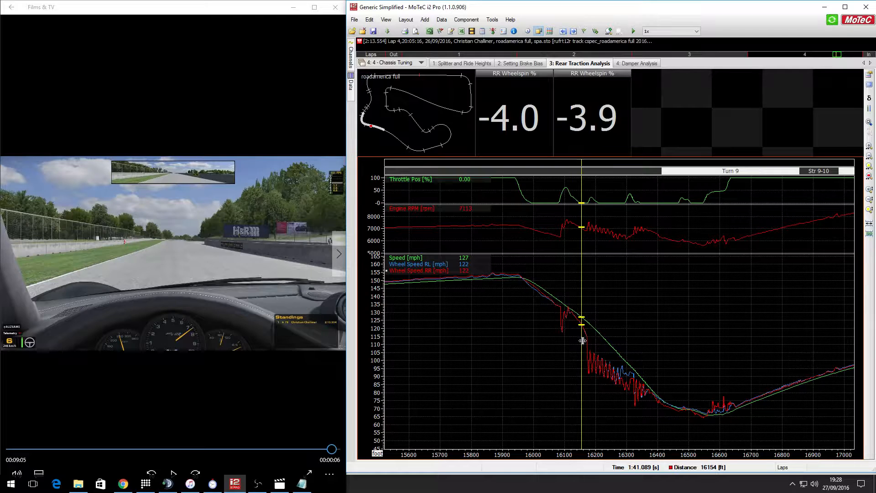
left_click_drag(583, 341, 584, 340)
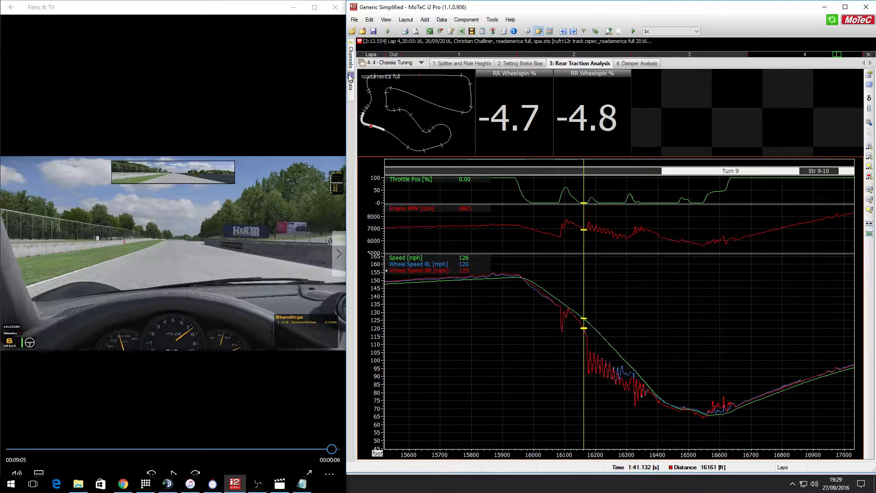
Load Lap 2 of the 21:21:32 Road America run and zoom the rear traction graphs to Turn 9, about 15,600 to 17,100 ft.
mouse_move(351, 84)
left_click(403, 204)
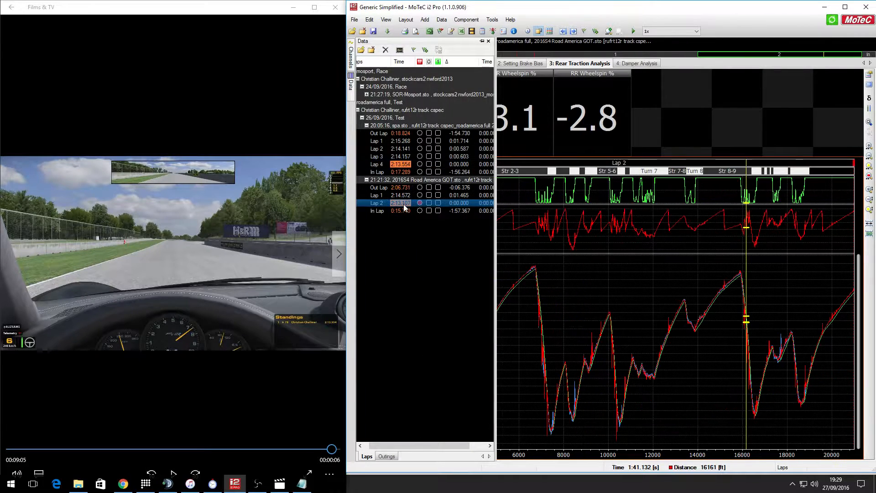
left_click(566, 264)
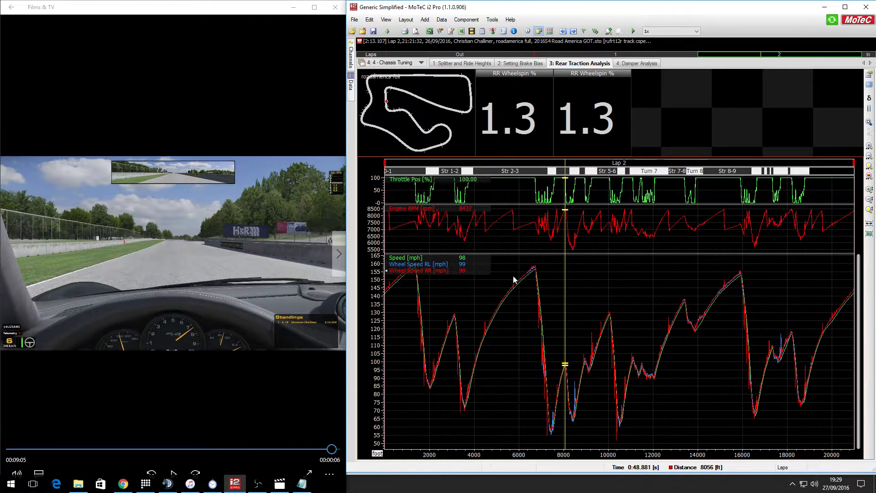
left_click(372, 130)
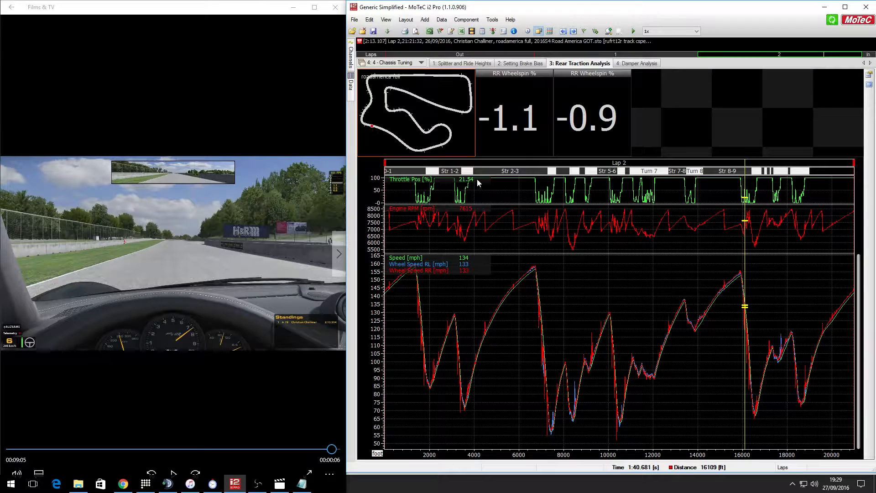
left_click_drag(747, 312, 768, 317)
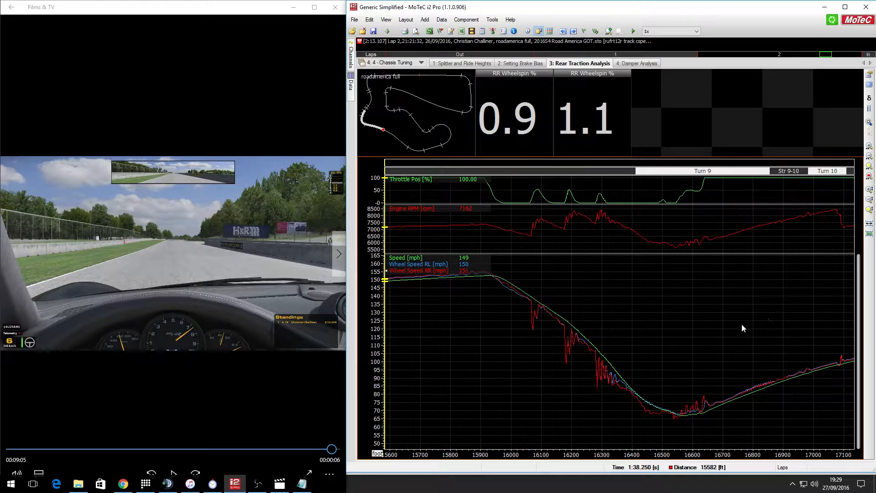
Inspect Lap 2 rear wheel speeds against car speed across the downshifts into Turn 9, between about 16,050 and 16,335 ft.
left_click_drag(531, 297, 598, 369)
left_click(612, 356)
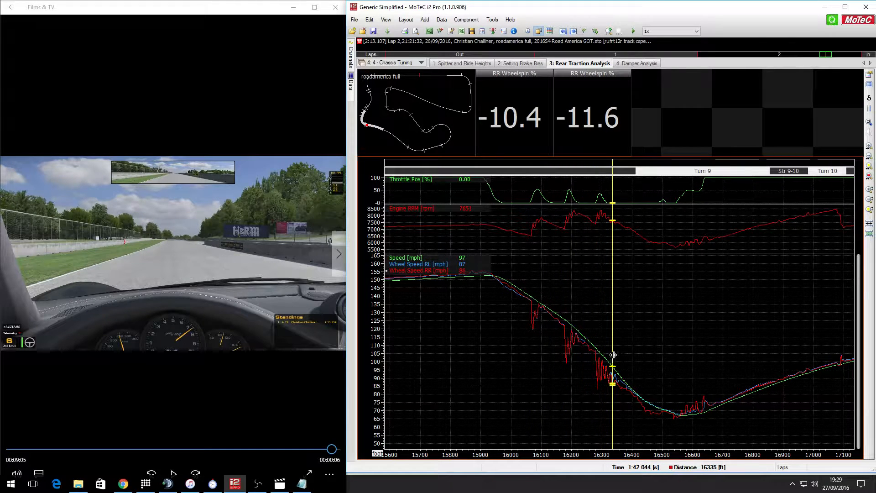
left_click_drag(612, 281, 526, 279)
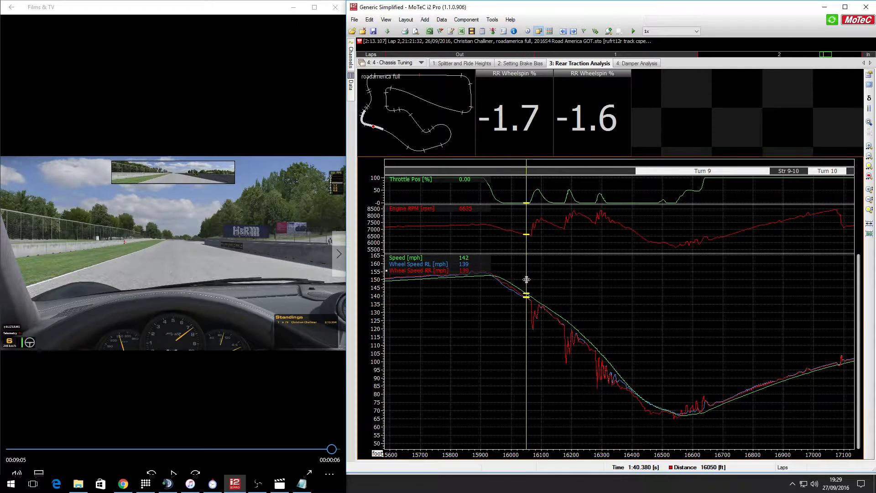
Show the Throttle Application worksheet of the Driving Technique workbook and examine the three Lap 2 throttle blips before Turn 9.
left_click(402, 62)
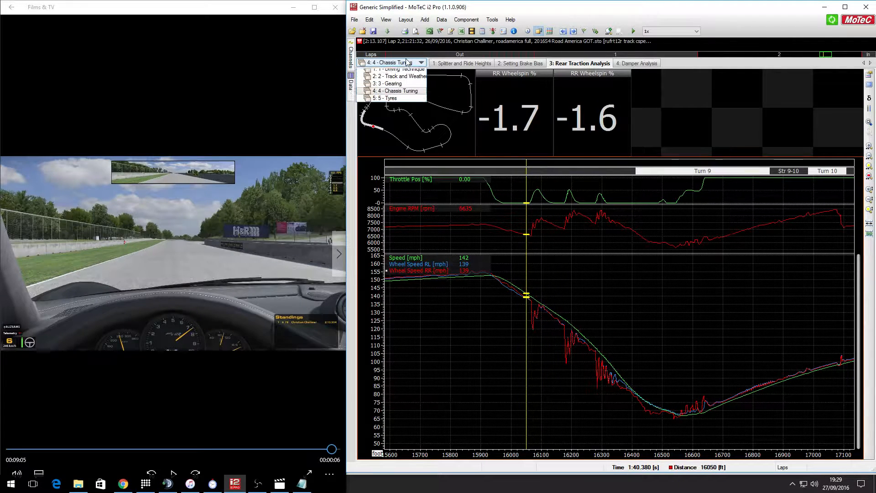
left_click(400, 81)
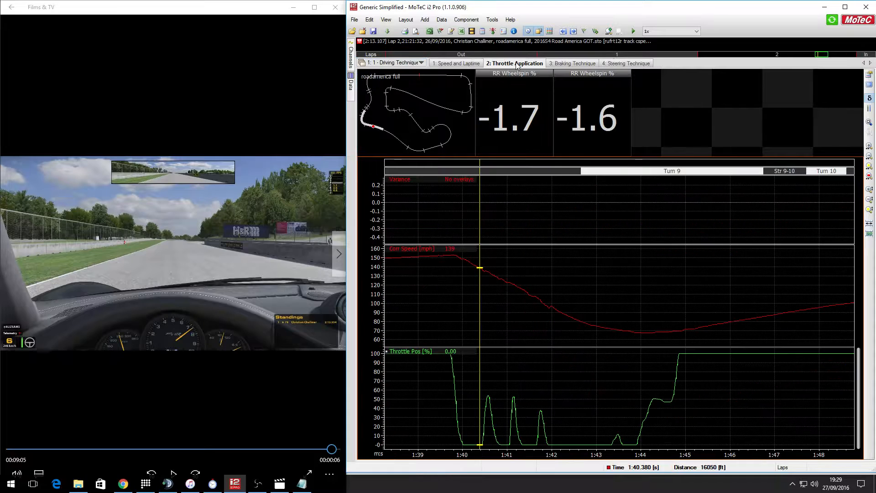
left_click_drag(482, 274, 492, 294)
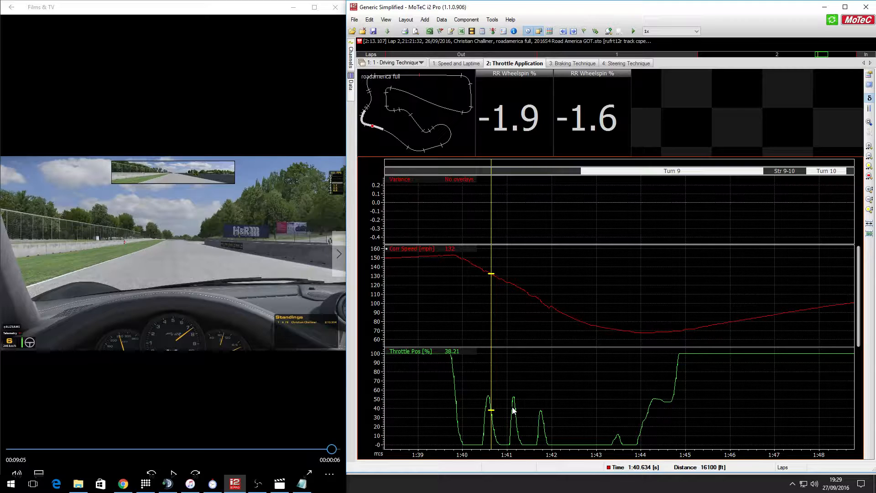
left_click_drag(492, 368, 544, 378)
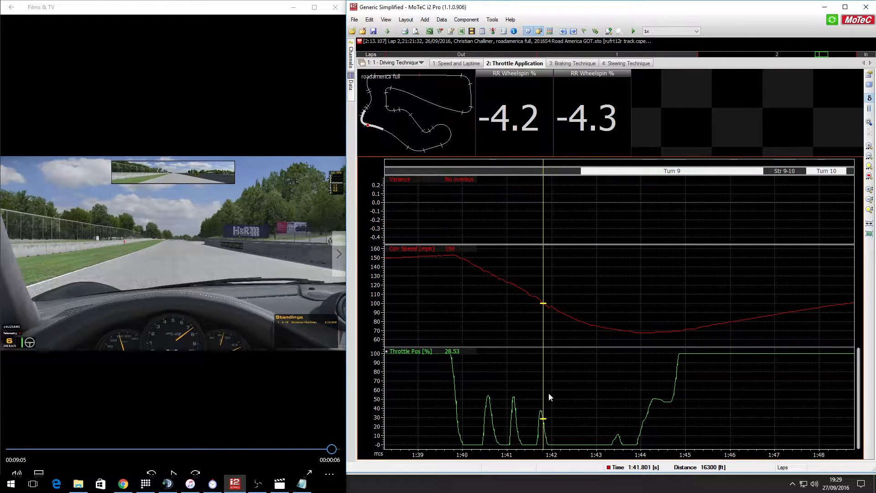
left_click(550, 392)
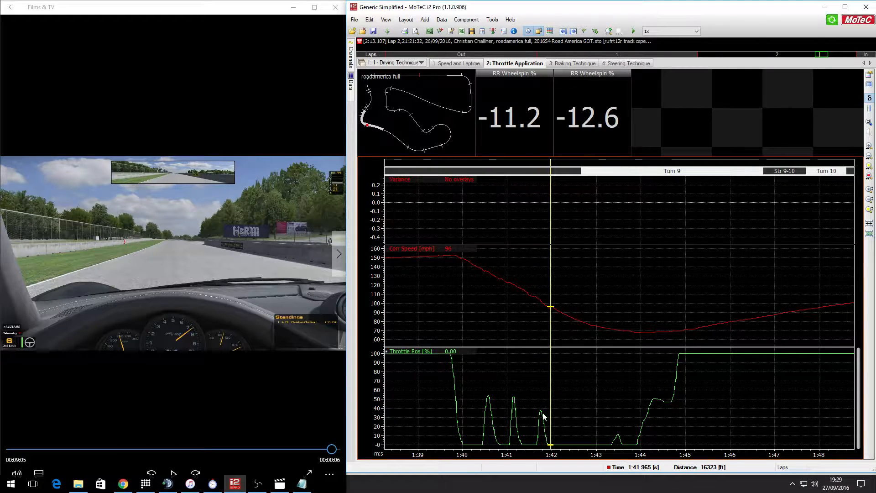
left_click_drag(548, 372, 542, 374)
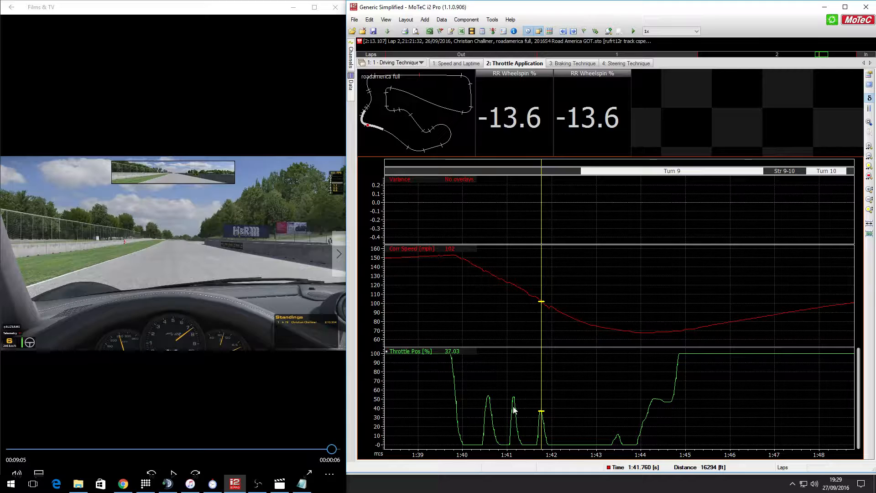
Return to the Chassis Tuning workbook's Rear Traction Analysis and examine the rear wheel speeds around the third Lap 2 blip near 16,300 ft.
left_click(400, 62)
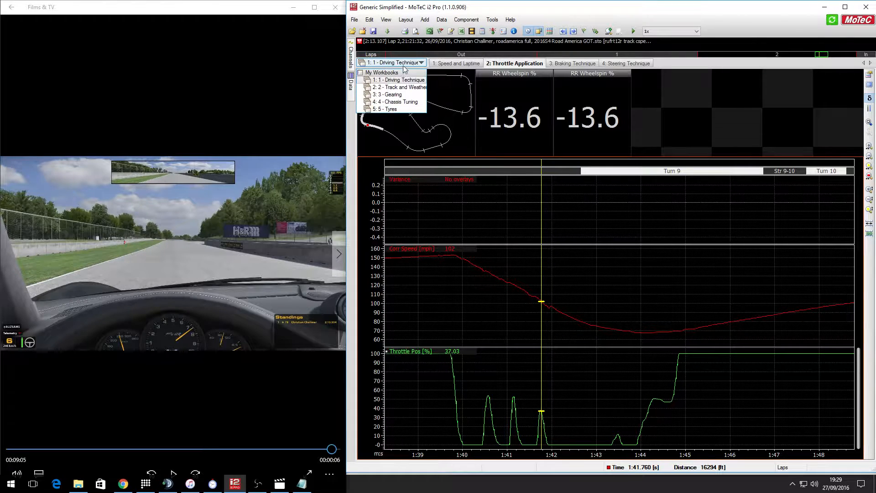
left_click(409, 102)
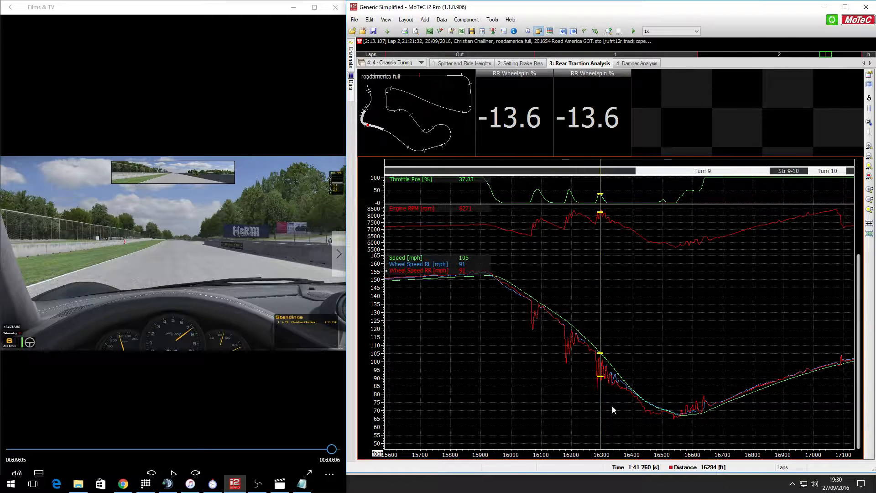
left_click(612, 375)
left_click_drag(611, 375, 593, 374)
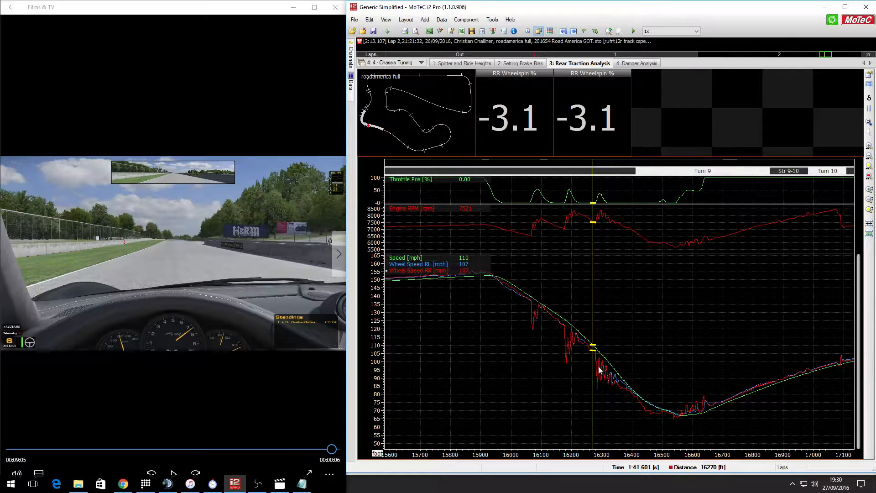
Load Lap 4 of the 20:05:16 Road America run and zoom the rear traction graphs to Turn 1, about 1,100 to 2,400 ft.
left_click(594, 362)
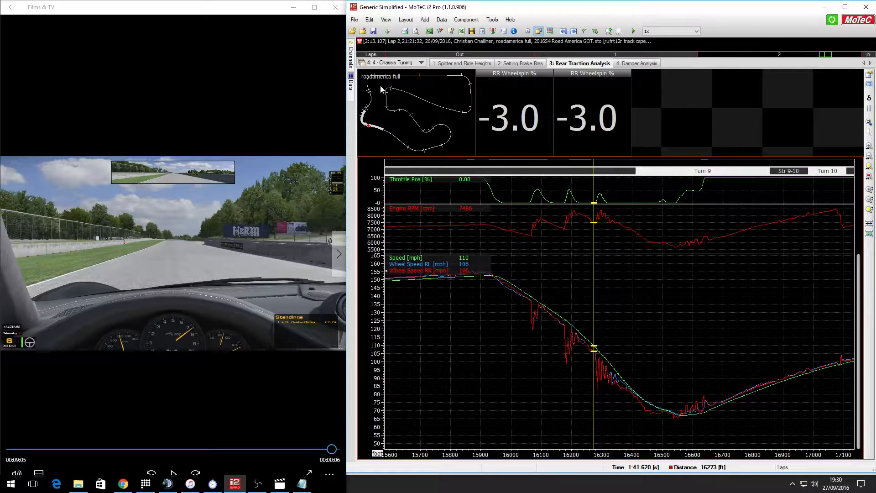
left_click(689, 141)
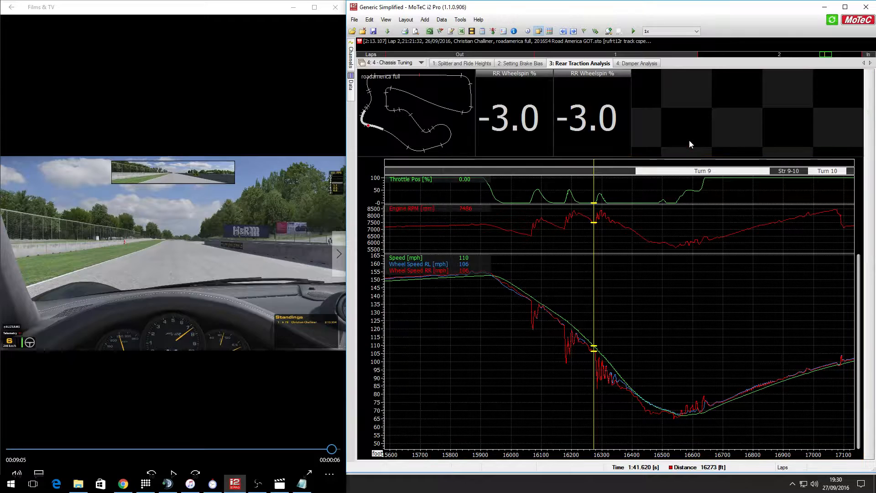
mouse_move(350, 84)
left_click(388, 165)
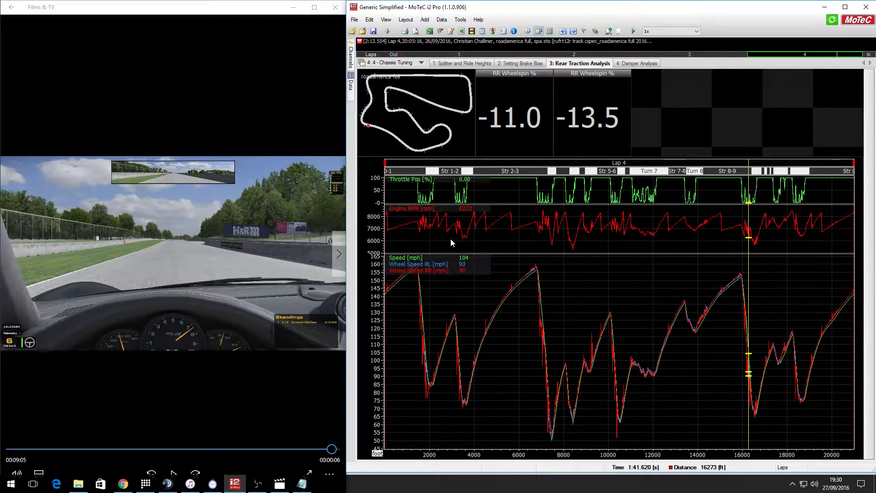
left_click(457, 79)
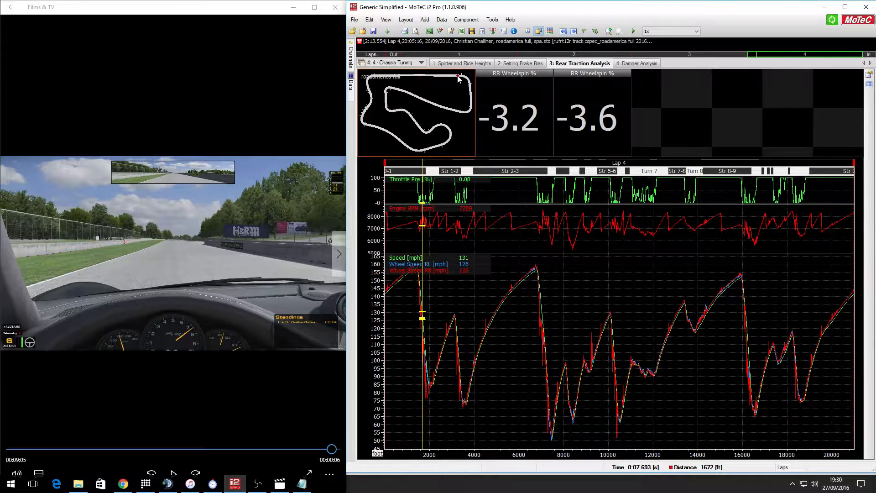
left_click_drag(420, 297, 441, 299)
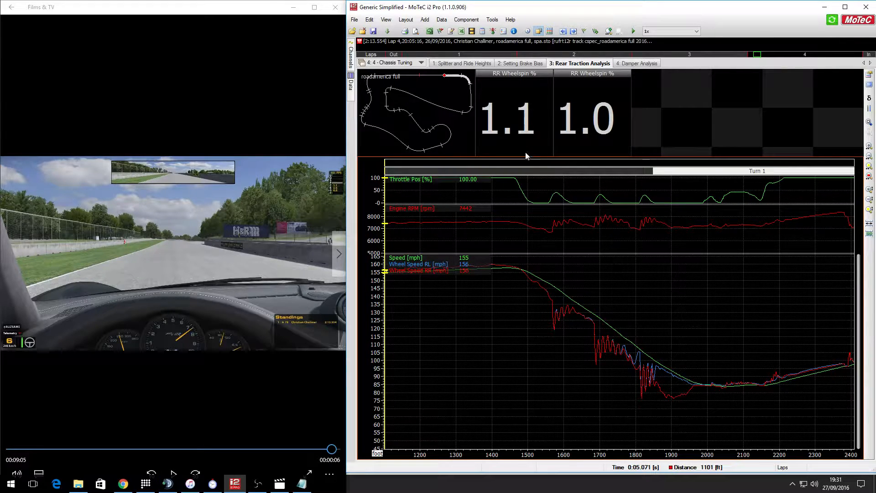
Show the Setting Brake Bias worksheet and examine front and rear lockup as braking builds for Turn 1, between about 1,500 and 1,640 ft.
left_click(515, 63)
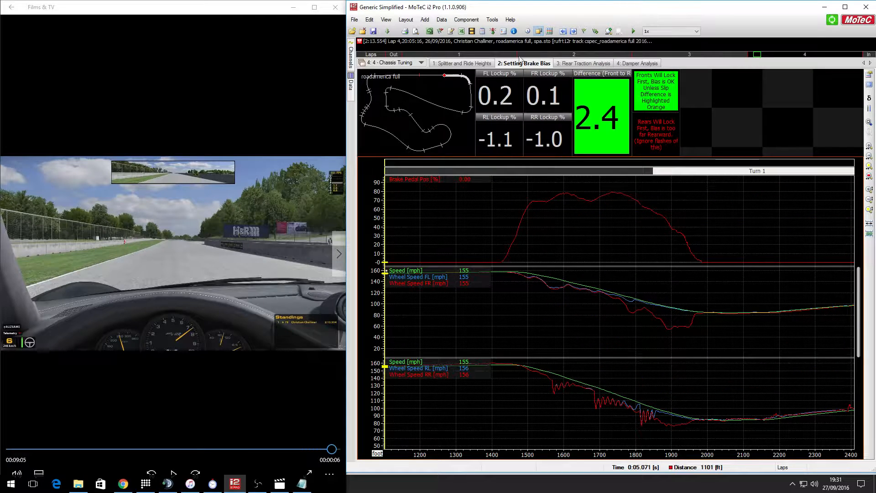
left_click_drag(526, 383, 546, 386)
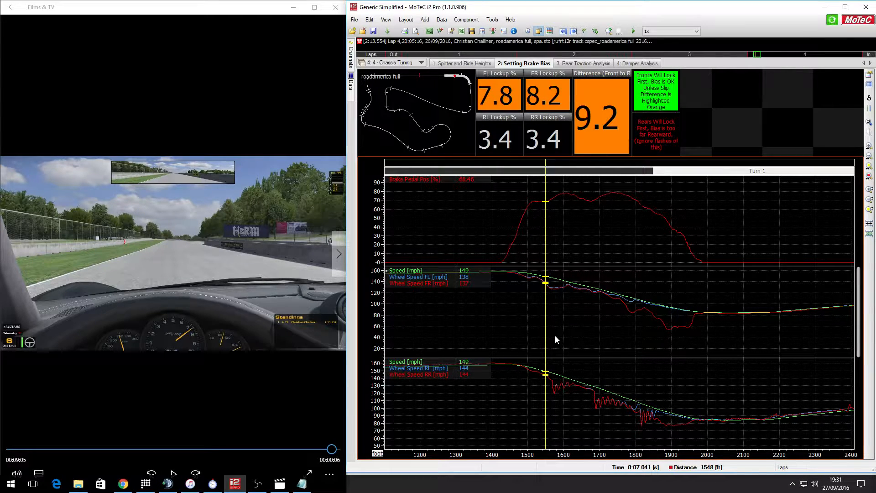
left_click(577, 298)
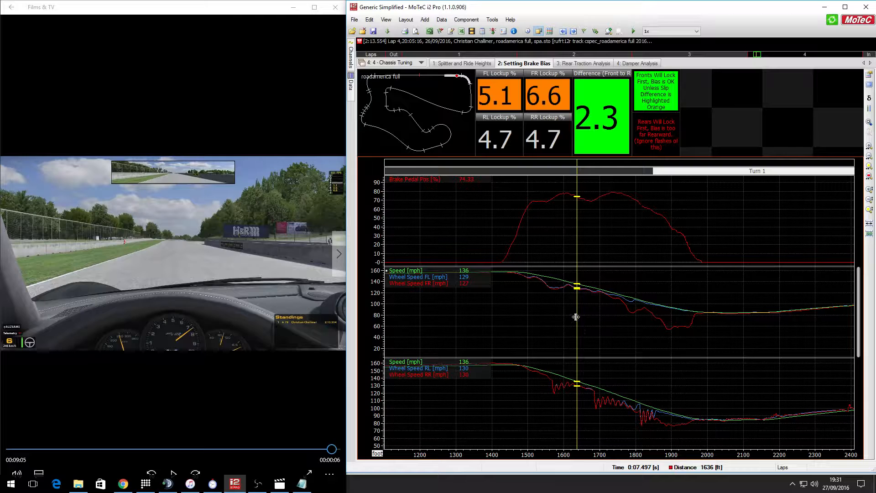
left_click_drag(577, 317, 528, 287)
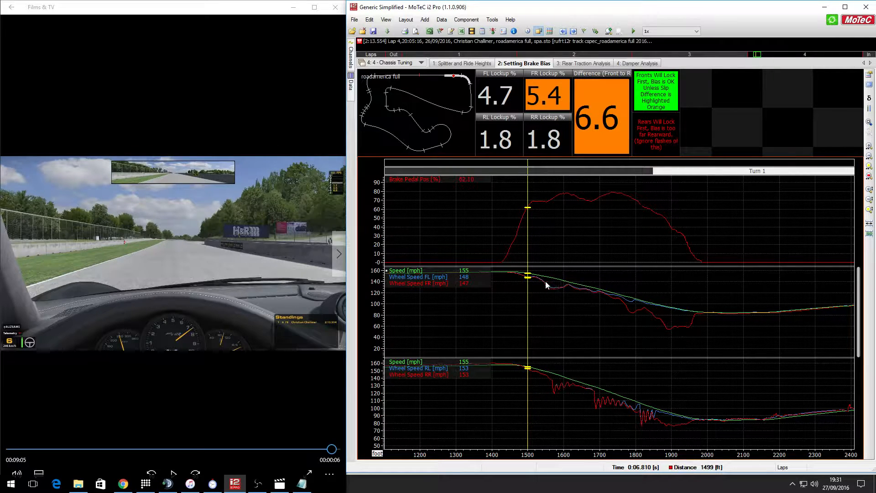
left_click_drag(530, 289, 542, 292)
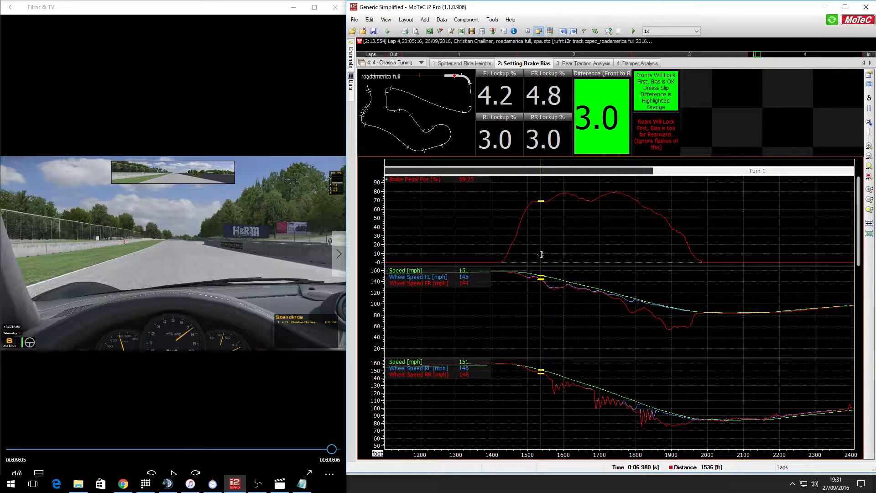
left_click_drag(541, 255, 530, 279)
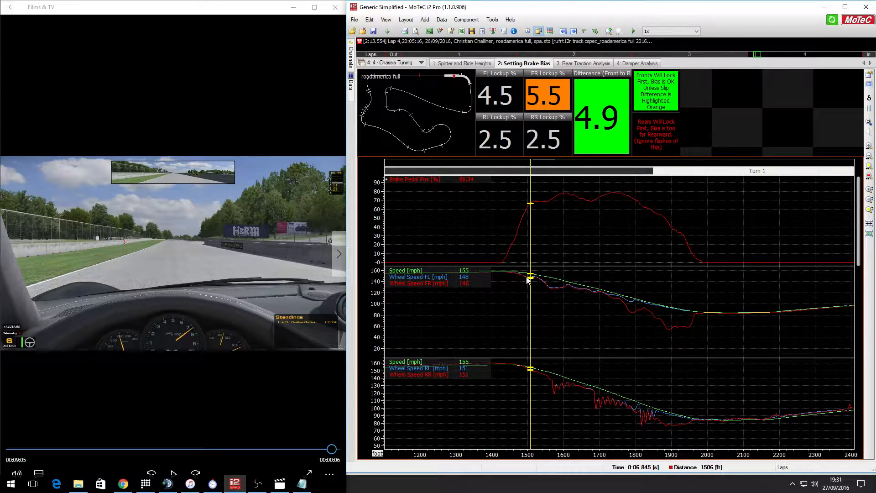
Compare front and rear wheel lockup around the first downshift into Turn 1, between about 1,570 and 1,636 ft.
left_click_drag(528, 278, 553, 287)
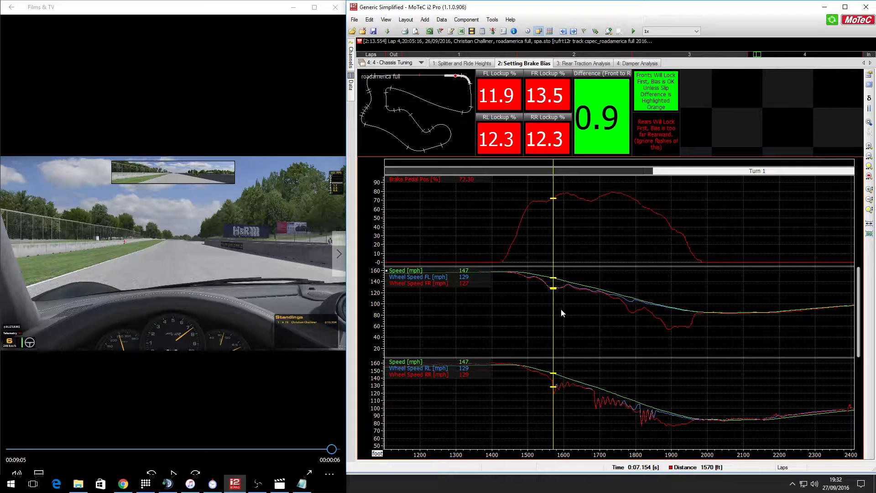
left_click_drag(554, 305, 559, 305)
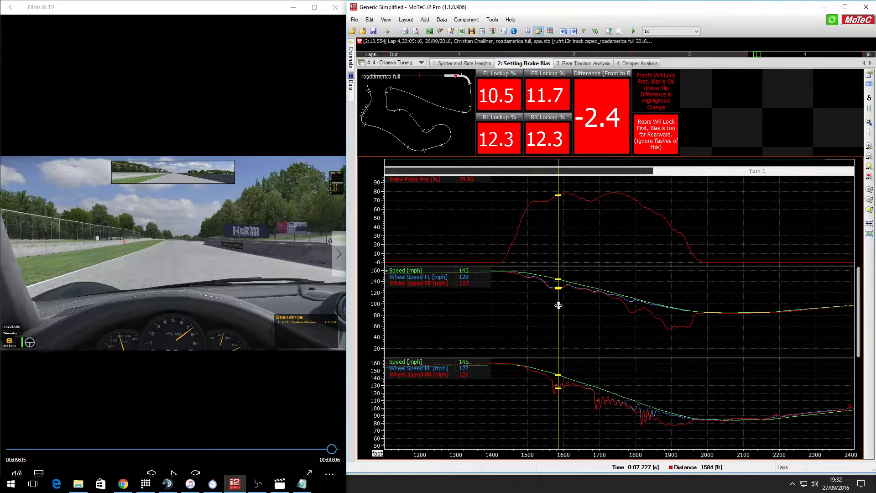
left_click_drag(557, 228, 577, 224)
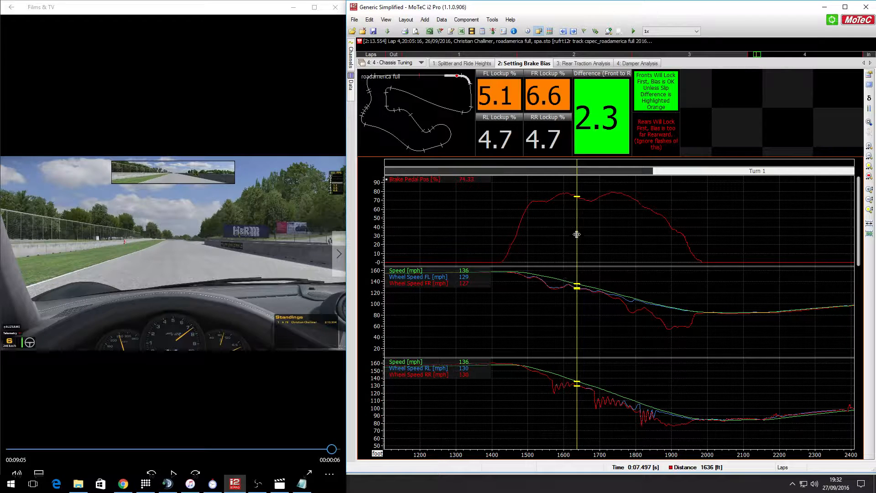
left_click_drag(578, 235, 556, 235)
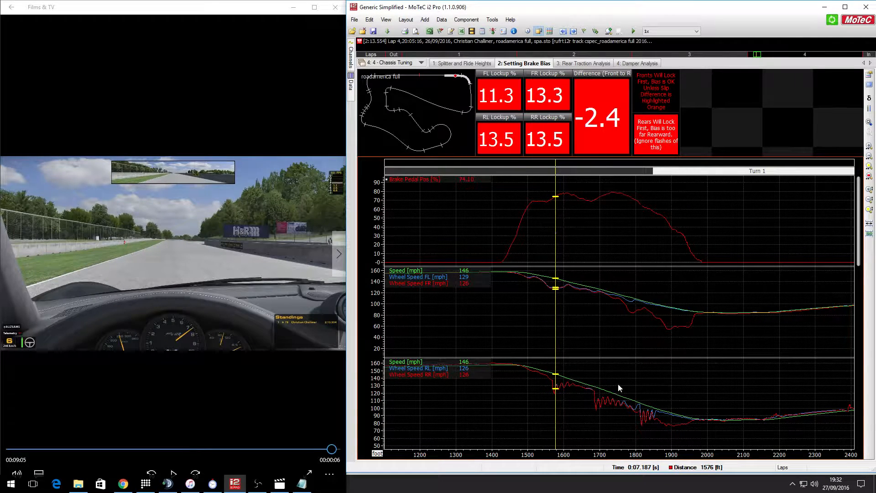
Examine the lockup percentages and front-to-rear difference just before and at Turn 1 entry, around 1,833 to 1,843 ft.
left_click(558, 253)
left_click_drag(558, 253, 648, 279)
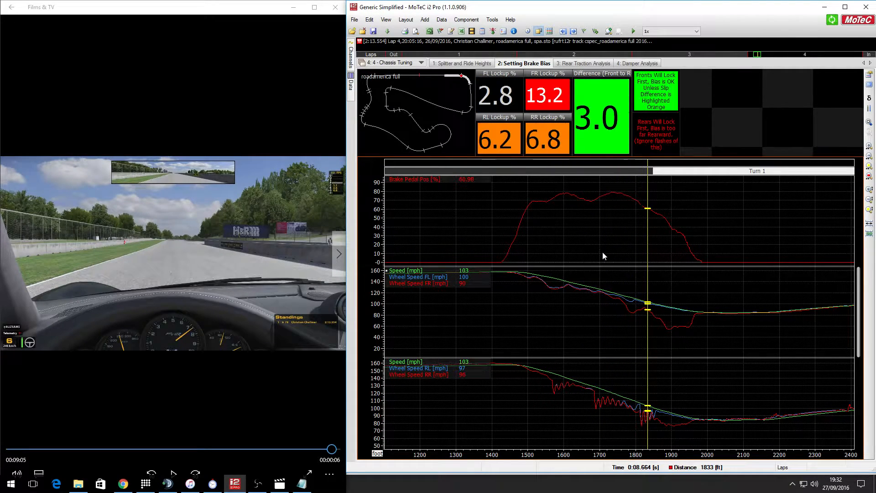
left_click(461, 76)
left_click(462, 76)
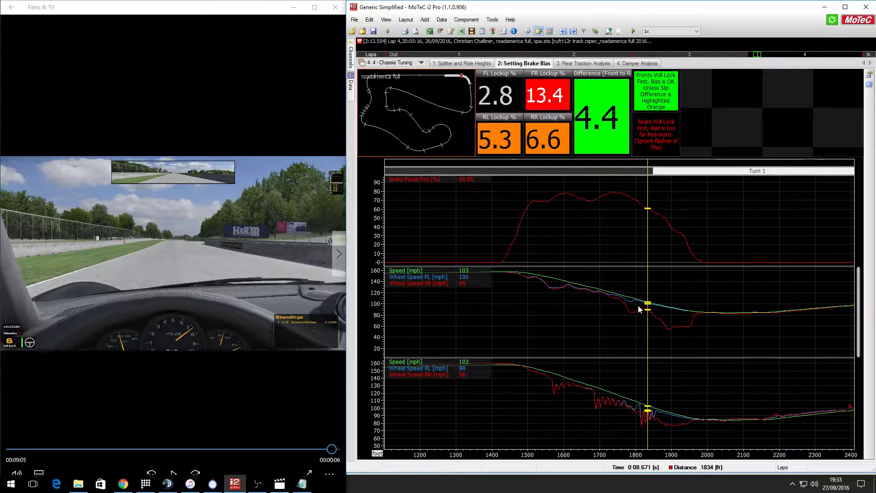
left_click(648, 286)
mouse_move(648, 286)
left_mouse_down()
mouse_move(753, 293)
mouse_move(652, 293)
left_mouse_up()
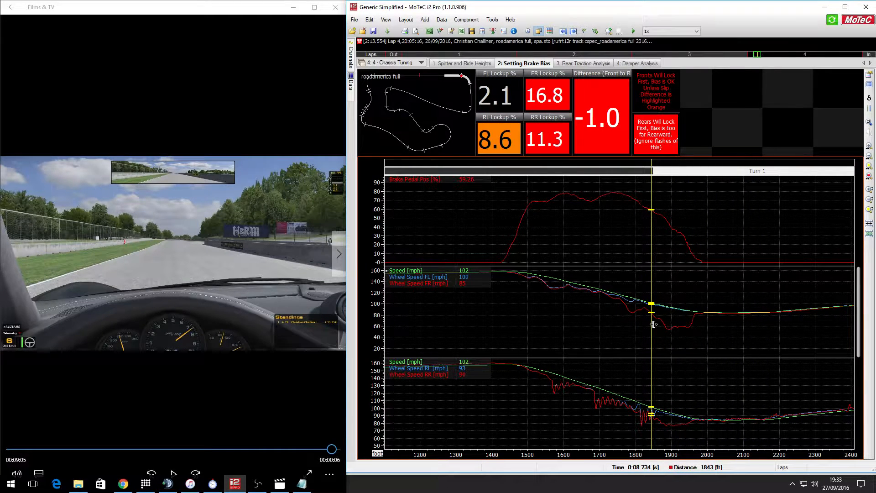
Inspect the front right wheel's speed drop against car speed inside Turn 1, around 1,900 to 1,911 ft.
left_click_drag(652, 324, 675, 323)
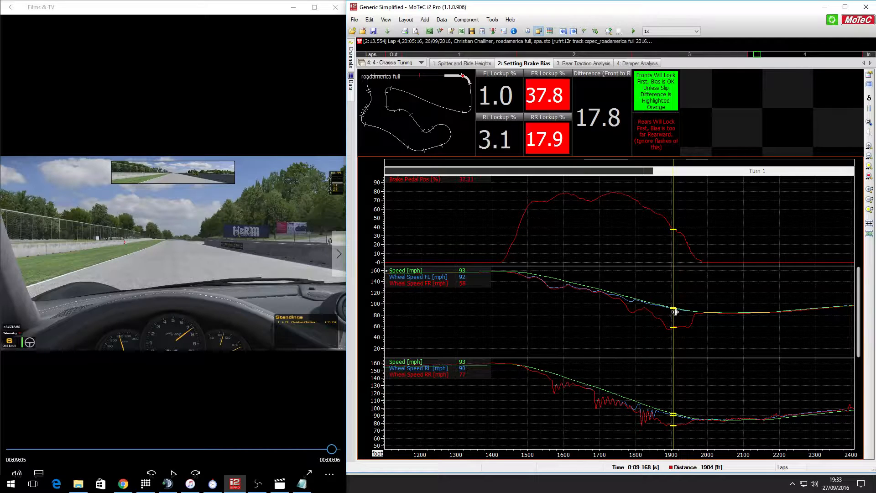
mouse_move(673, 314)
left_mouse_down()
mouse_move(666, 316)
mouse_move(676, 315)
left_mouse_up()
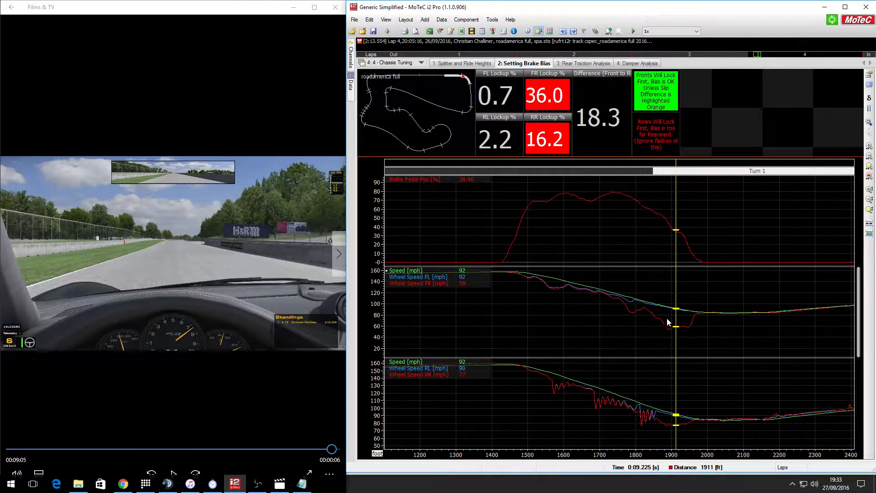
left_click_drag(676, 285, 632, 287)
left_click(673, 324)
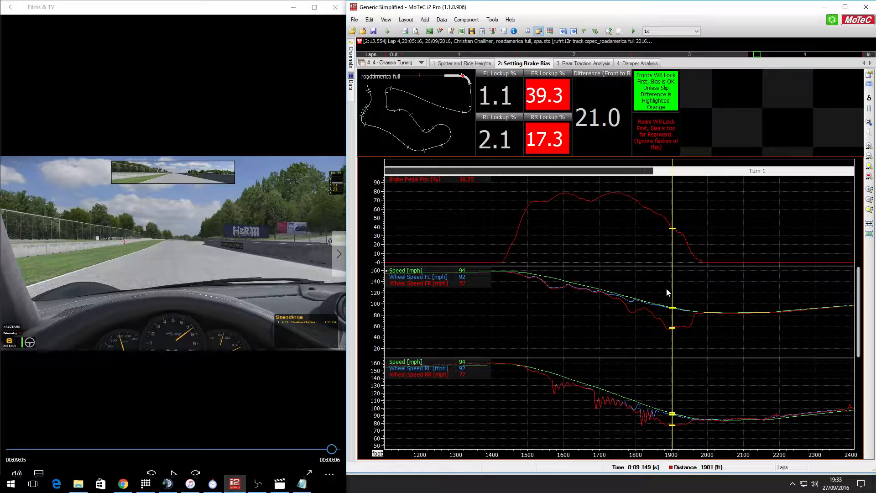
Examine the rear wheel speed dips at the last downshift before Turn 1, between about 1,795 and 1,818 ft.
left_click_drag(670, 295, 641, 290)
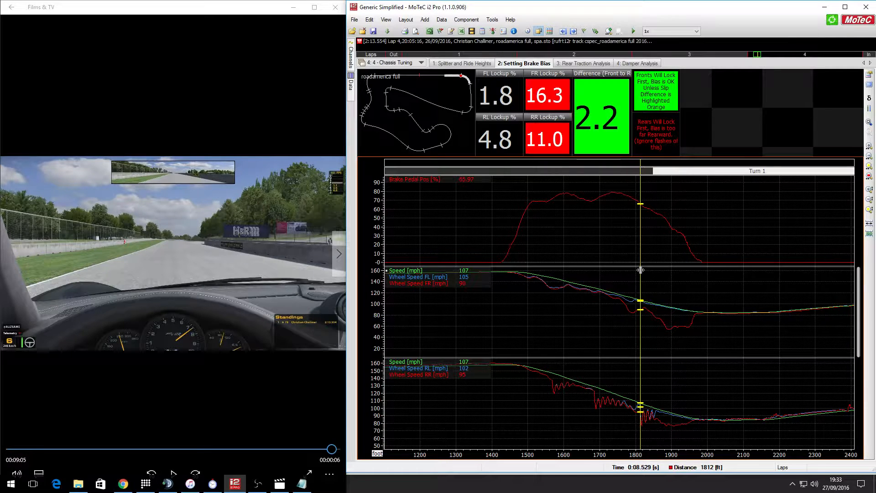
key("Right")
key("Right")
left_click_drag(642, 271, 642, 270)
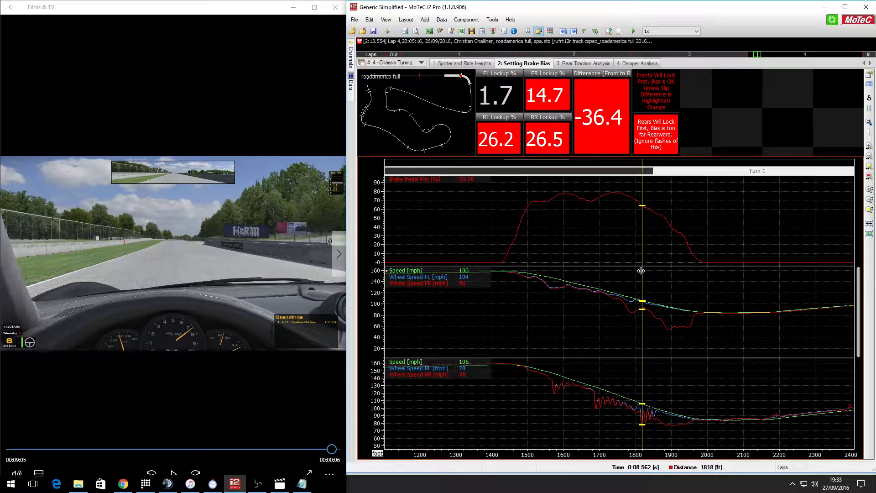
mouse_move(641, 275)
left_mouse_down()
mouse_move(651, 276)
mouse_move(639, 281)
mouse_move(647, 289)
mouse_move(630, 288)
mouse_move(634, 275)
left_mouse_up()
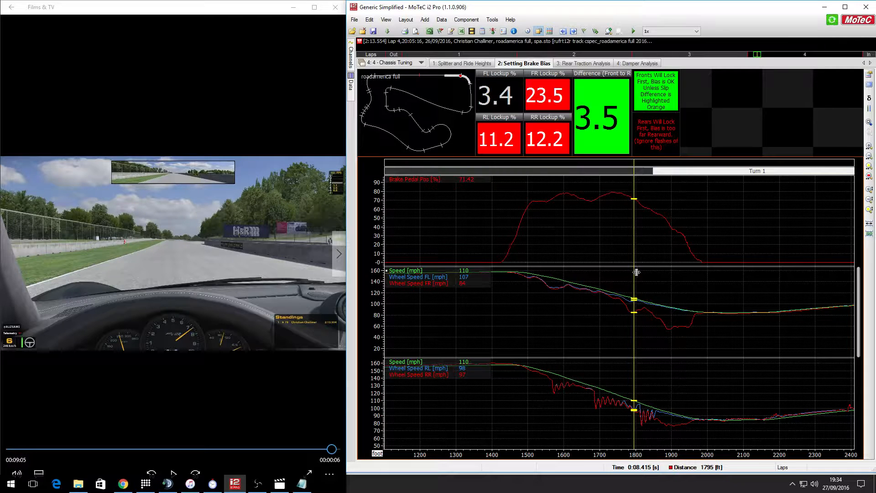
left_click_drag(635, 272, 642, 271)
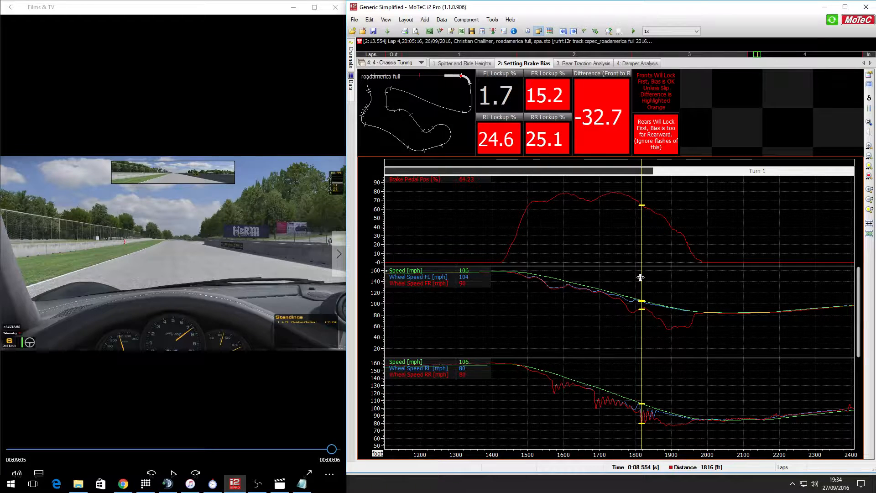
left_click(641, 277)
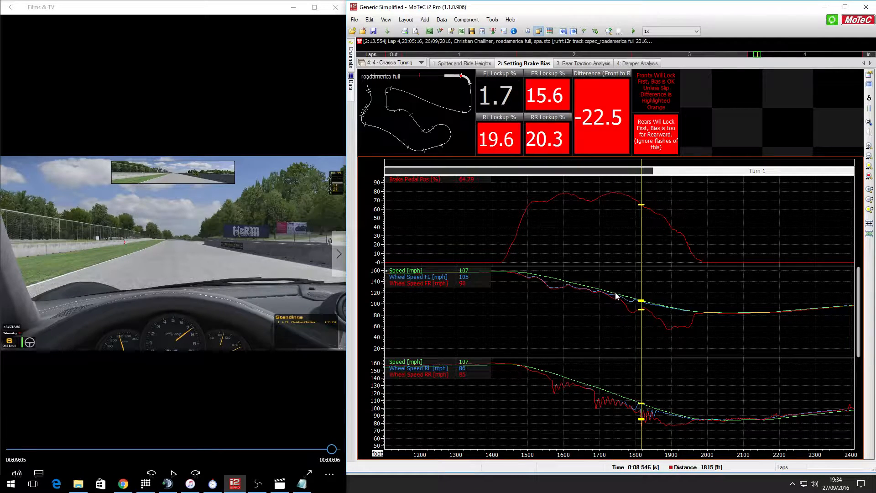
Compare the front right and rear wheel lockup on either side of the last downshift, between about 1,773 and 1,853 ft.
left_click_drag(642, 279, 655, 286)
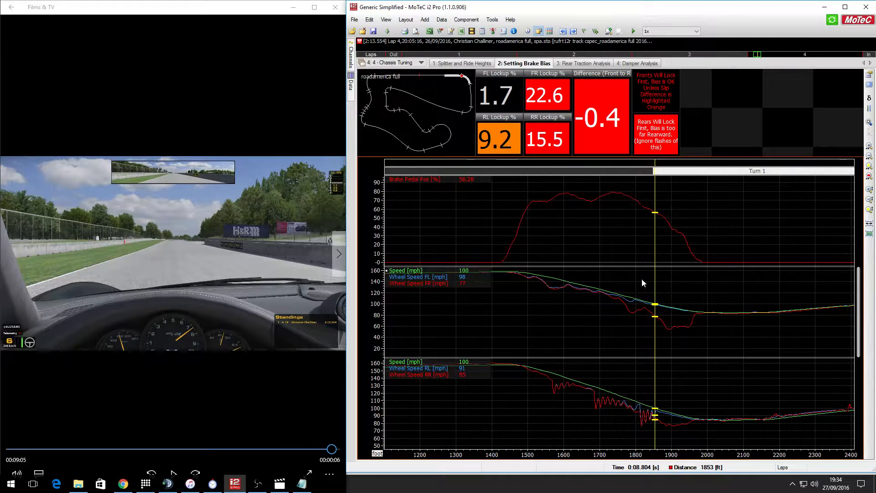
left_click_drag(755, 324, 645, 300)
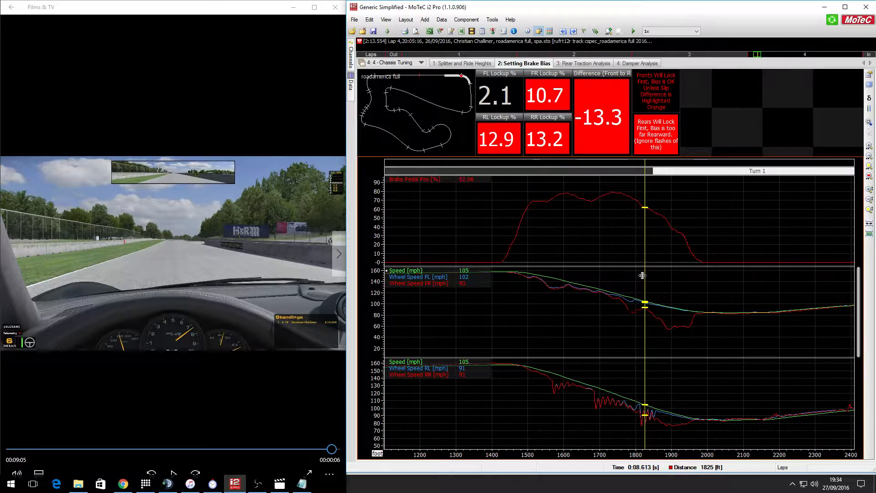
left_click(627, 305)
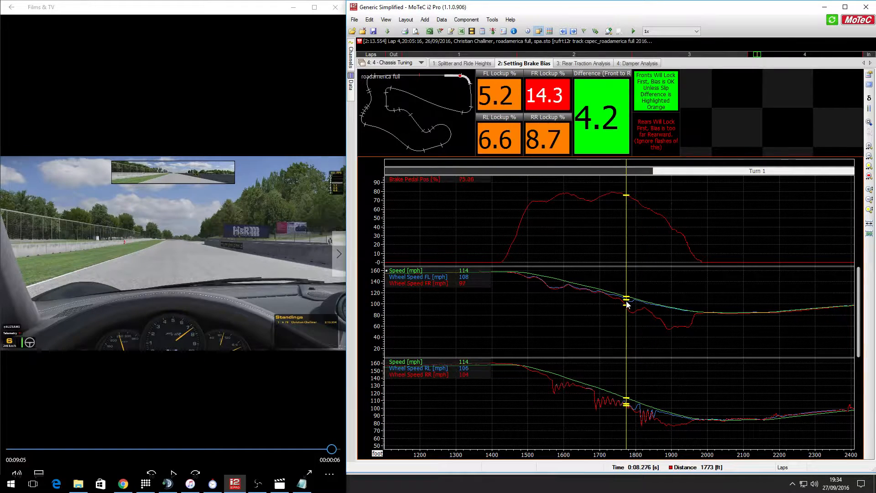
mouse_move(627, 302)
left_mouse_down()
mouse_move(636, 288)
mouse_move(638, 313)
left_mouse_up()
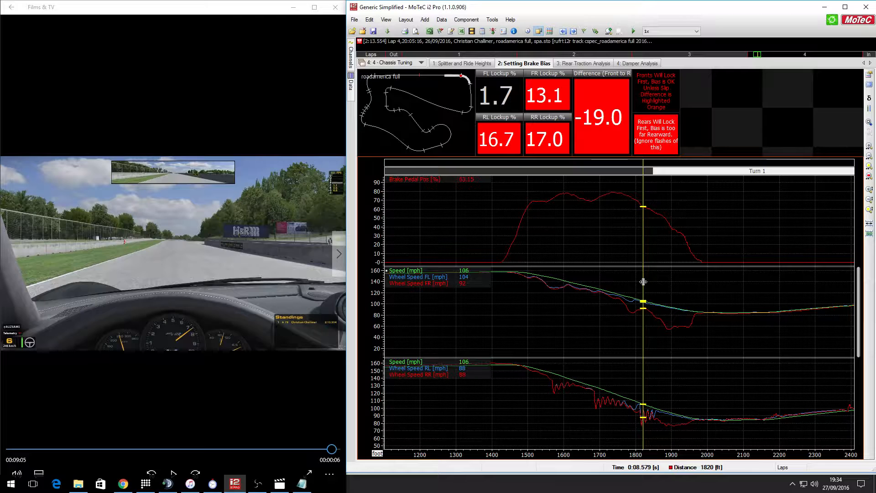
Compare brake bias at the first downshift near 1,574 ft with the steadier braking between about 1,650 and 1,659 ft.
left_click_drag(644, 282, 555, 282)
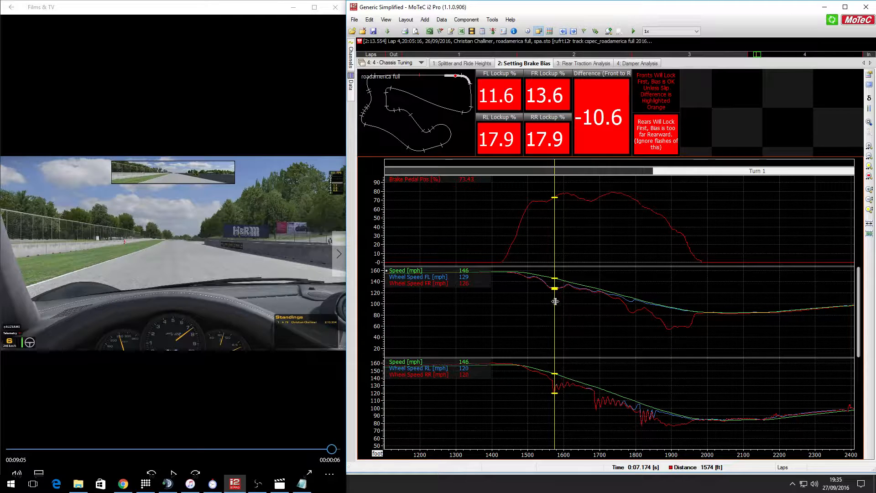
left_click_drag(556, 301, 585, 304)
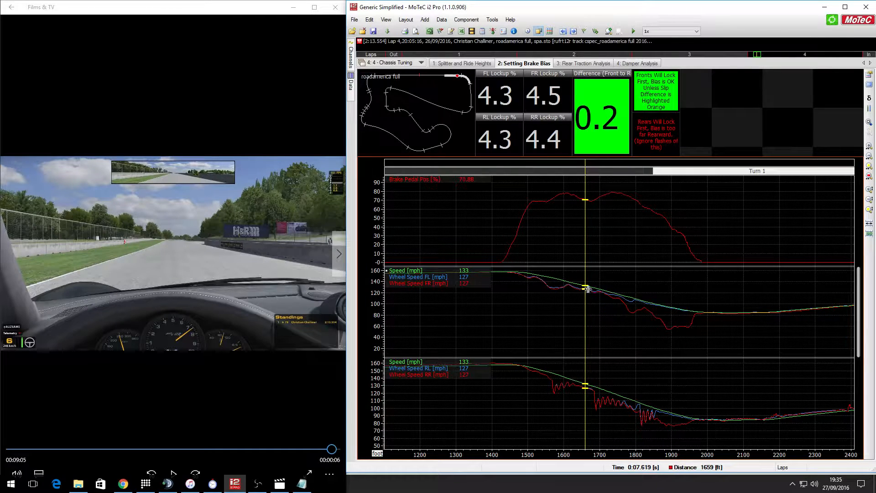
left_click_drag(586, 300, 584, 299)
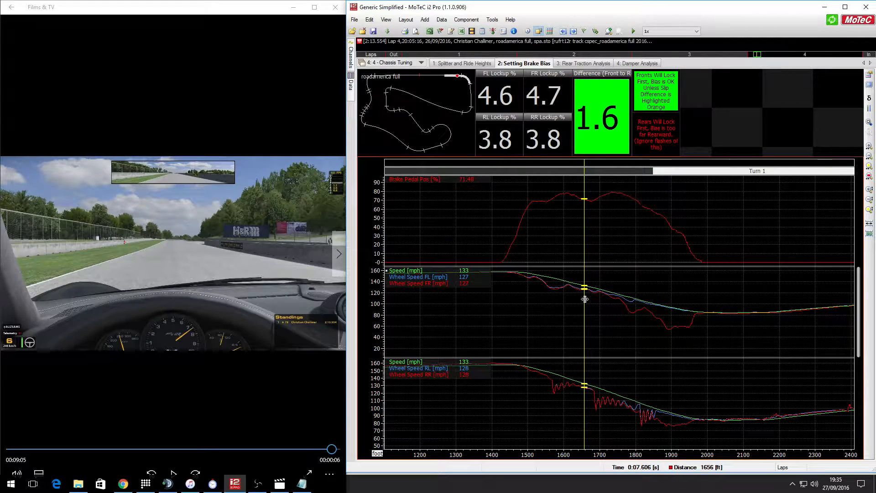
left_click(585, 299)
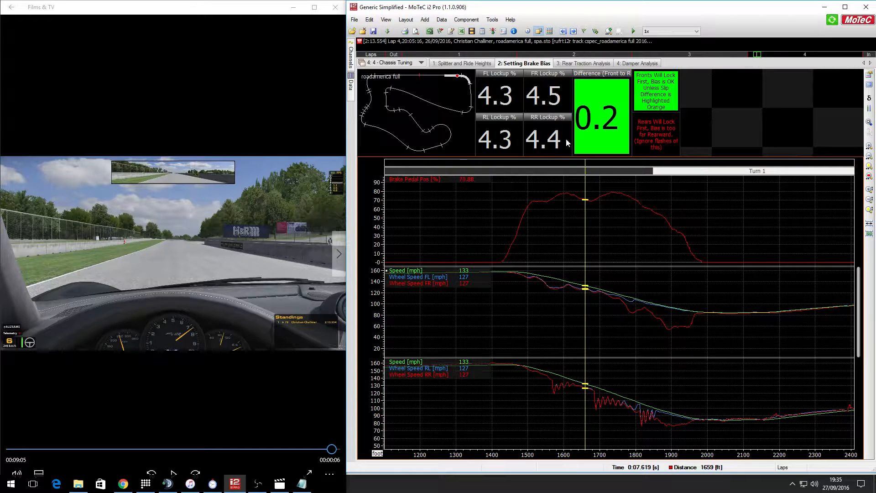
left_click(586, 244)
left_click_drag(586, 243, 582, 242)
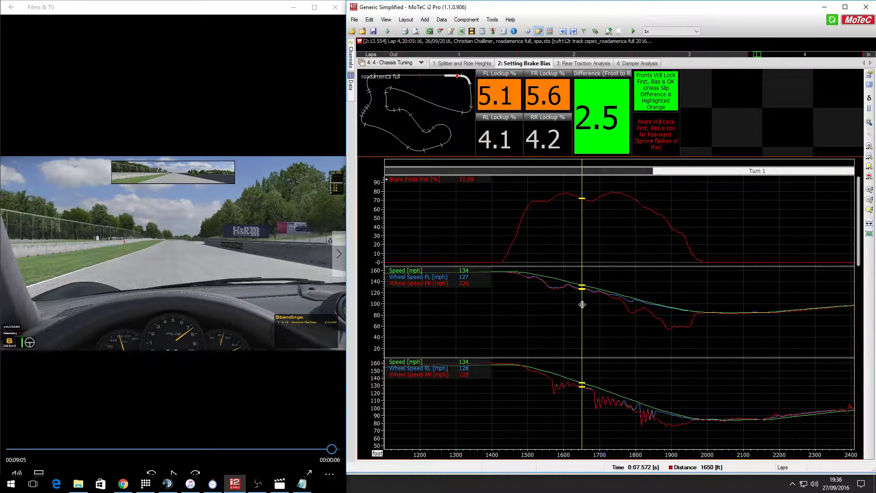
Compare front and rear lockup under braking for Turn 1 at about 1,609, 1,736 and 1,680 ft.
left_click_drag(582, 305, 568, 313)
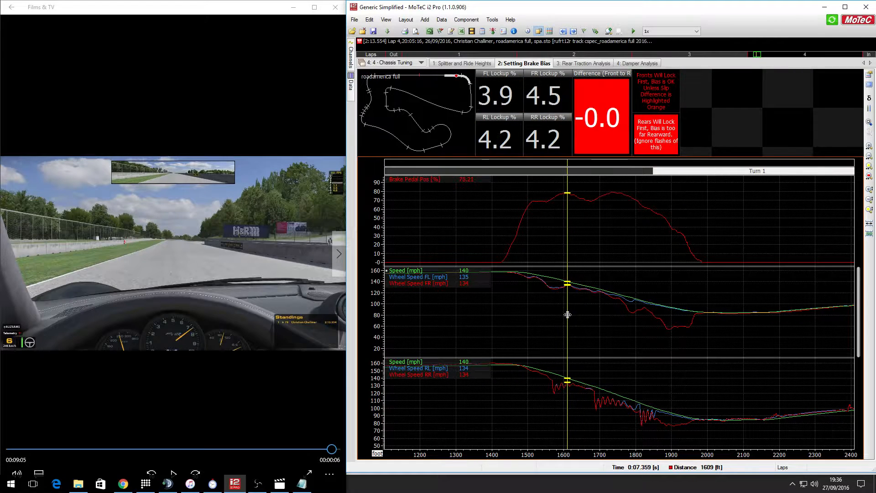
left_click(610, 400)
left_click_drag(614, 403, 613, 401)
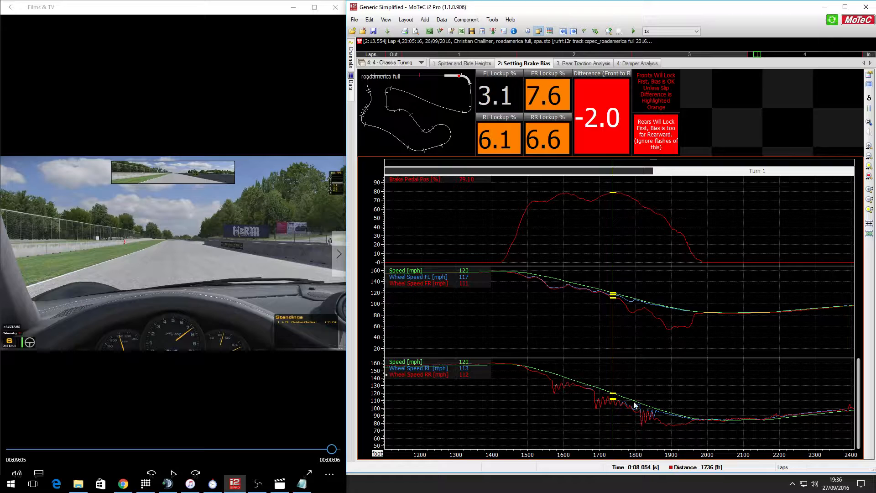
left_click_drag(612, 354, 593, 340)
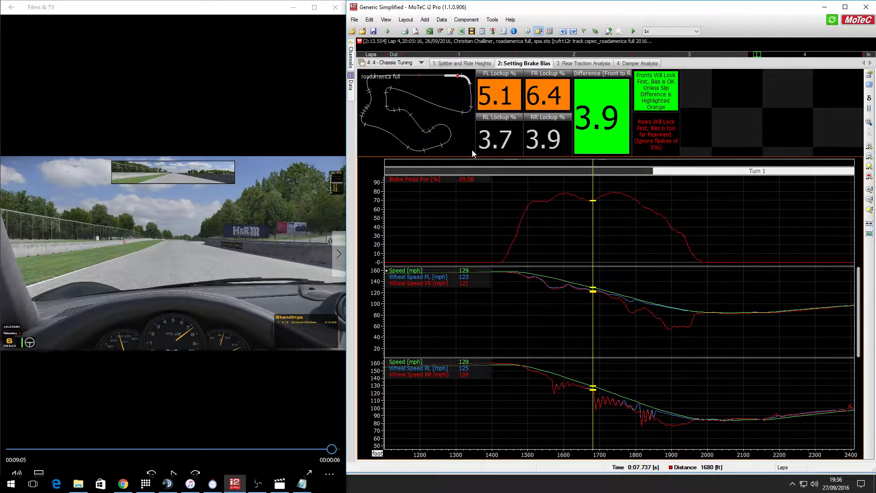
Switch to the Driving Technique workbook and show its Steering Technique worksheet.
left_click(397, 65)
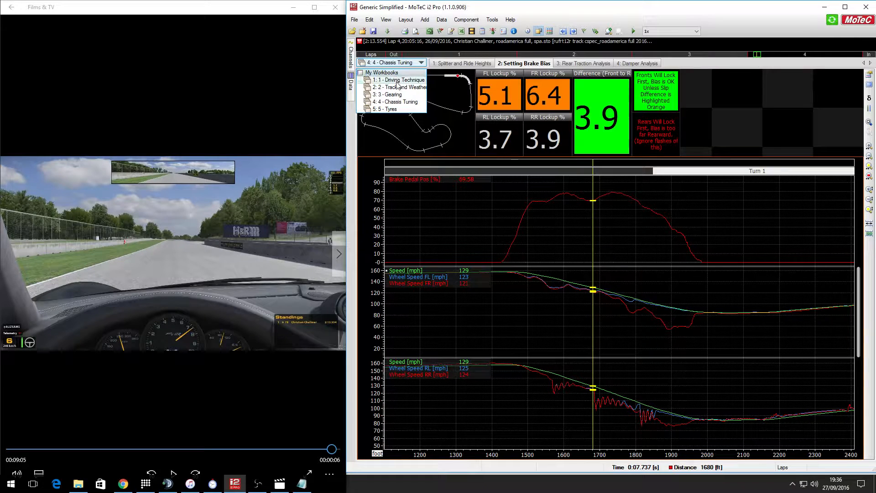
left_click(397, 81)
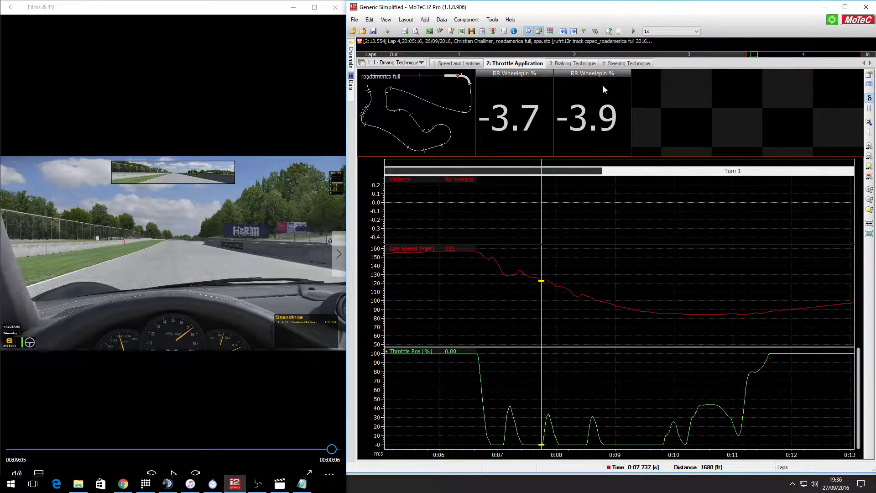
left_click(629, 64)
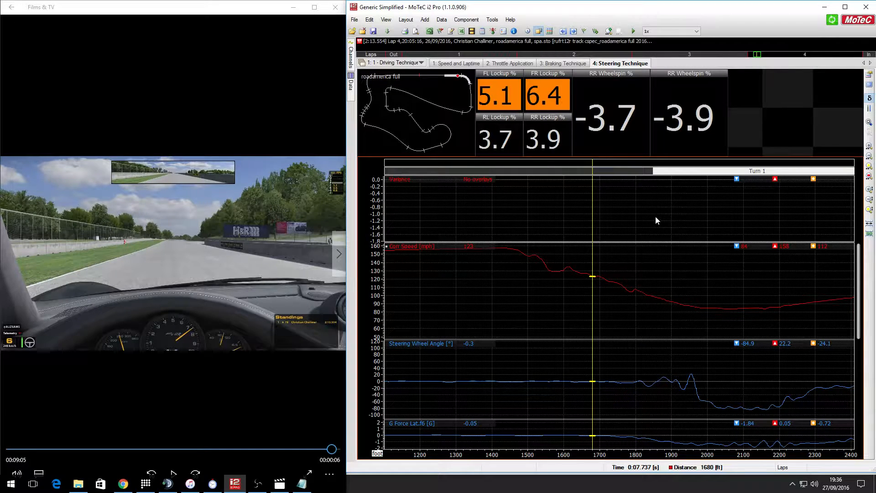
Set Lap 1 of the 20:05:16 run as the main lap and overlay Lap 4 on it.
mouse_move(351, 88)
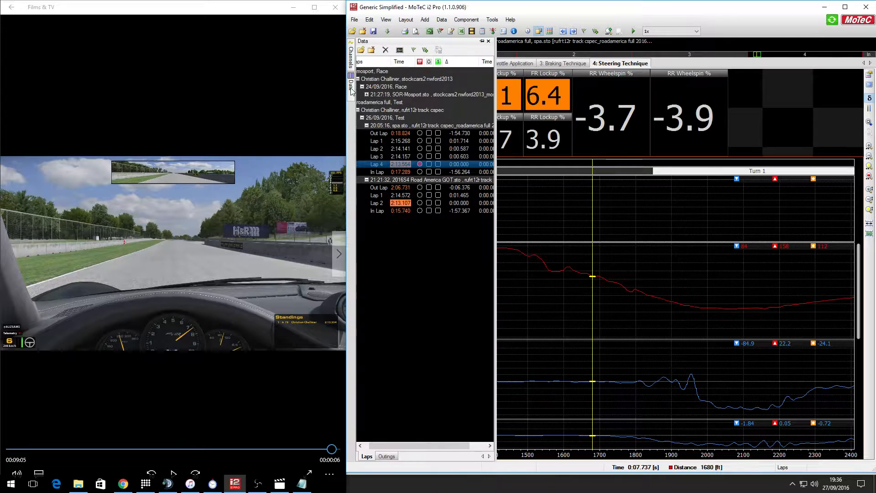
left_click(399, 142)
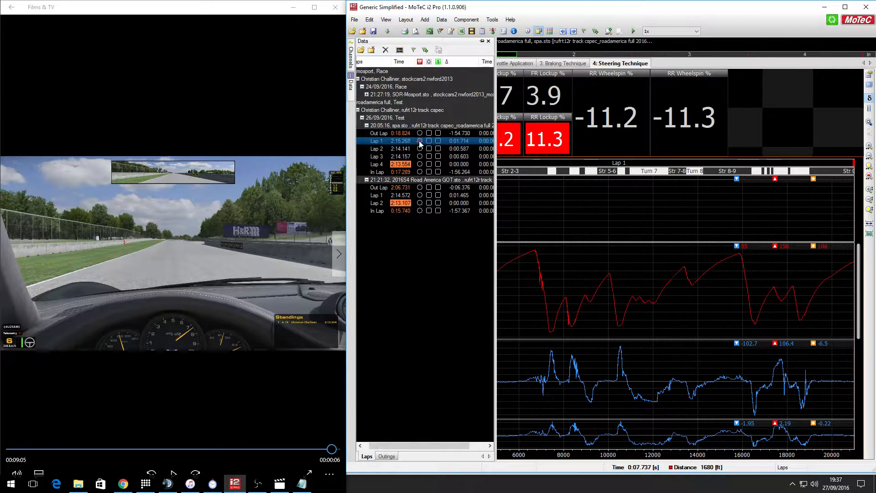
left_click(429, 165)
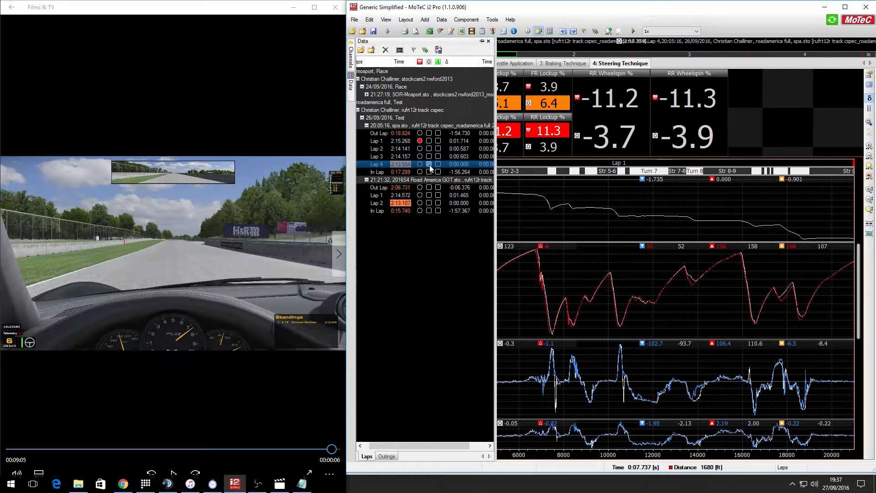
left_click(560, 214)
Follow the time variance between the two laps at about 3,141, 6,832 and 17,459 ft.
mouse_move(473, 211)
left_mouse_down()
mouse_move(435, 224)
mouse_move(401, 210)
mouse_move(455, 213)
left_mouse_up()
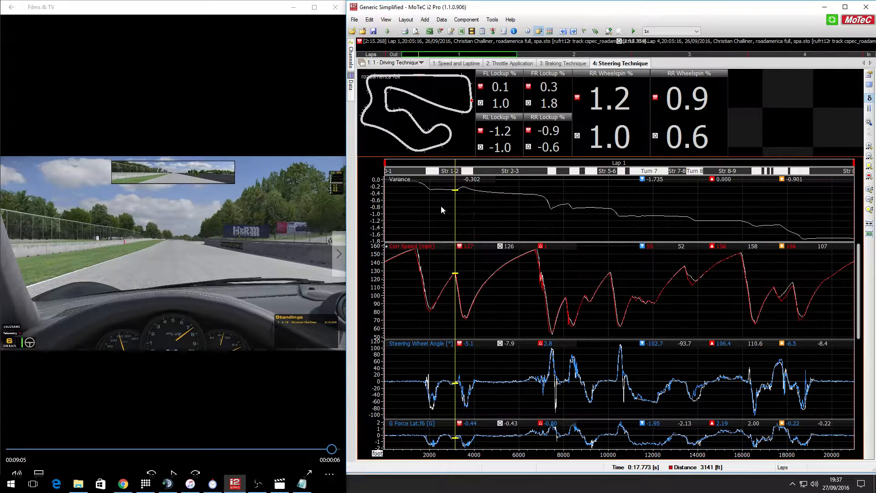
mouse_move(473, 208)
left_mouse_down()
mouse_move(464, 207)
mouse_move(542, 214)
mouse_move(540, 195)
mouse_move(553, 209)
mouse_move(540, 199)
left_mouse_up()
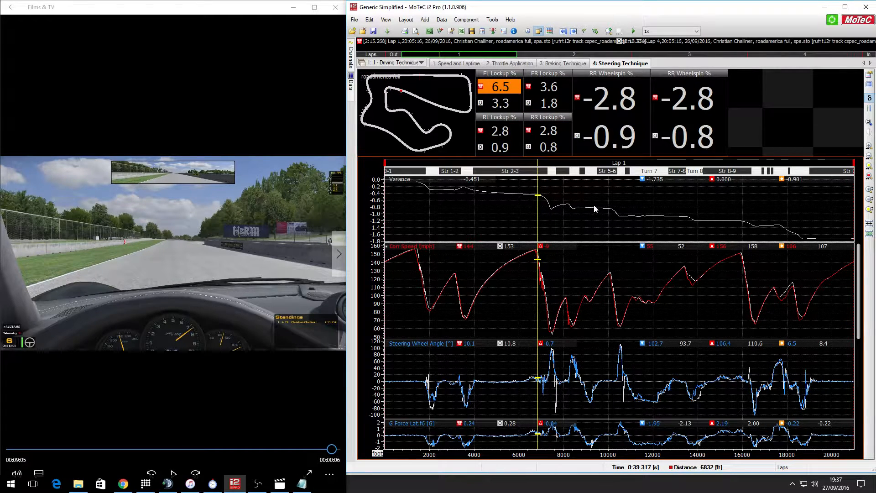
mouse_move(706, 222)
left_mouse_down()
mouse_move(687, 219)
mouse_move(761, 228)
mouse_move(775, 203)
left_mouse_up()
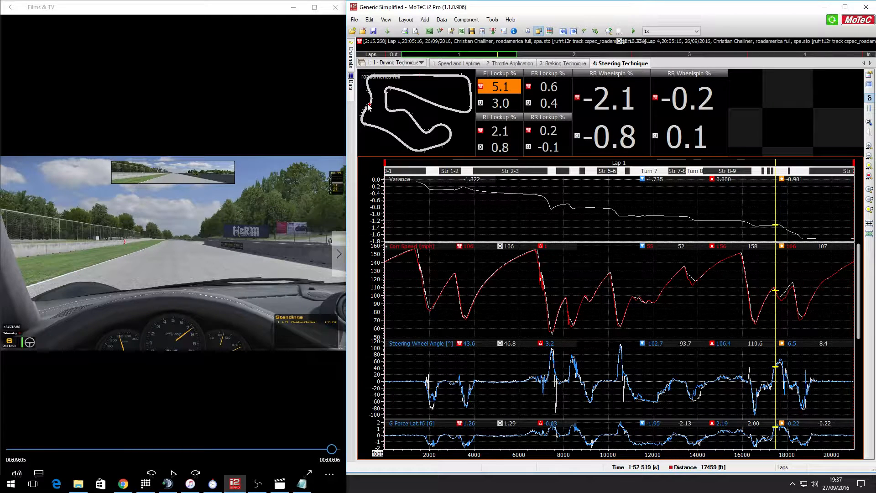
Examine Turns 12 and 13, comparing both laps' speed and steering on the approach to Turn 12 between about 17,183 and 17,397 ft.
left_click_drag(368, 105, 366, 110)
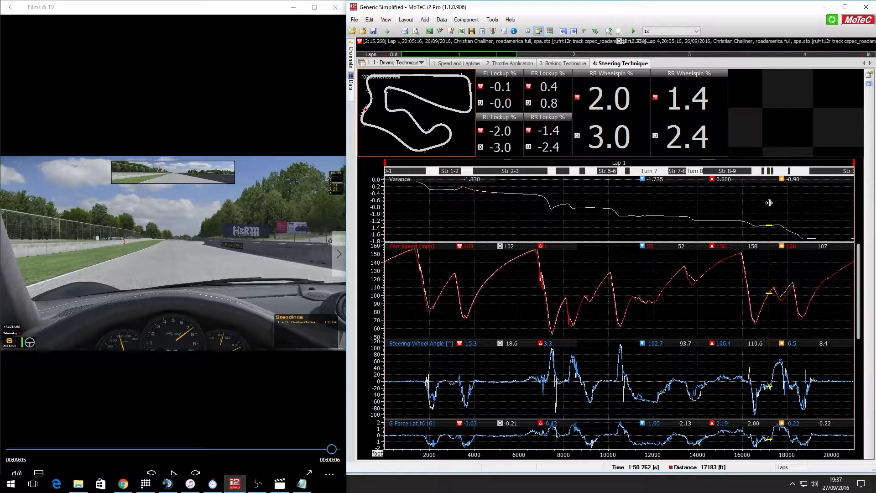
left_click_drag(770, 202, 803, 208)
left_click_drag(843, 209, 815, 215)
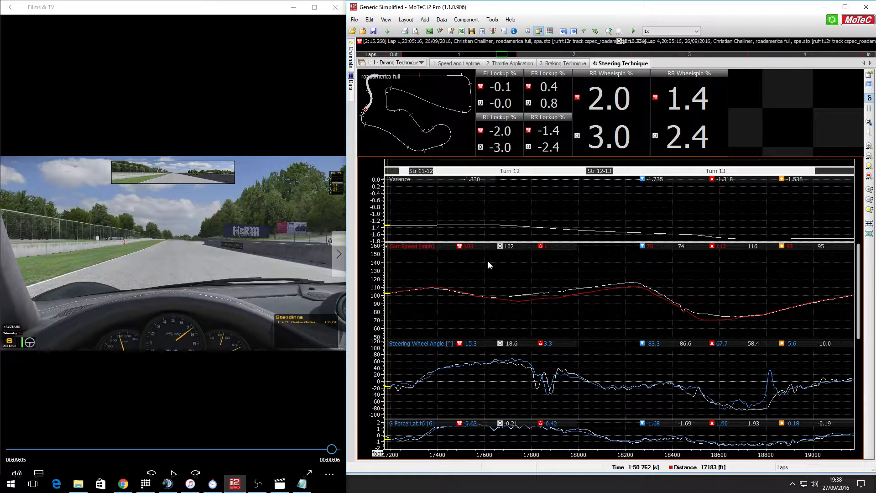
left_click_drag(400, 305, 418, 302)
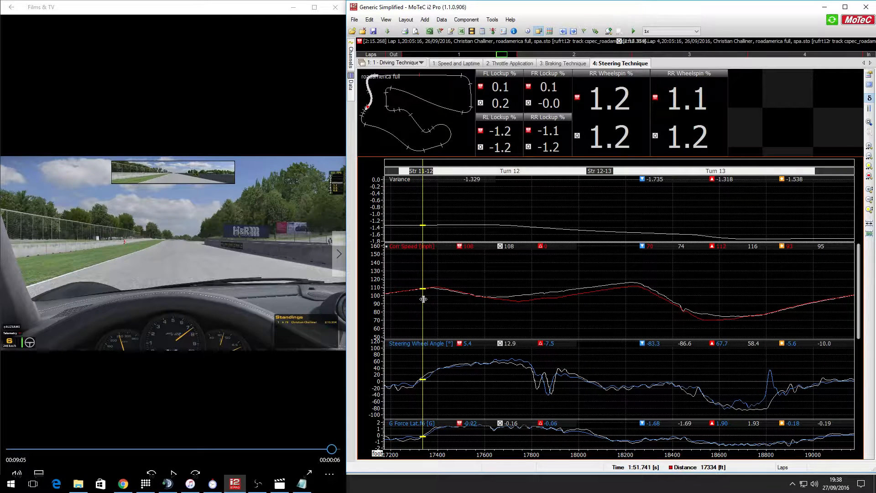
left_click_drag(424, 299, 437, 298)
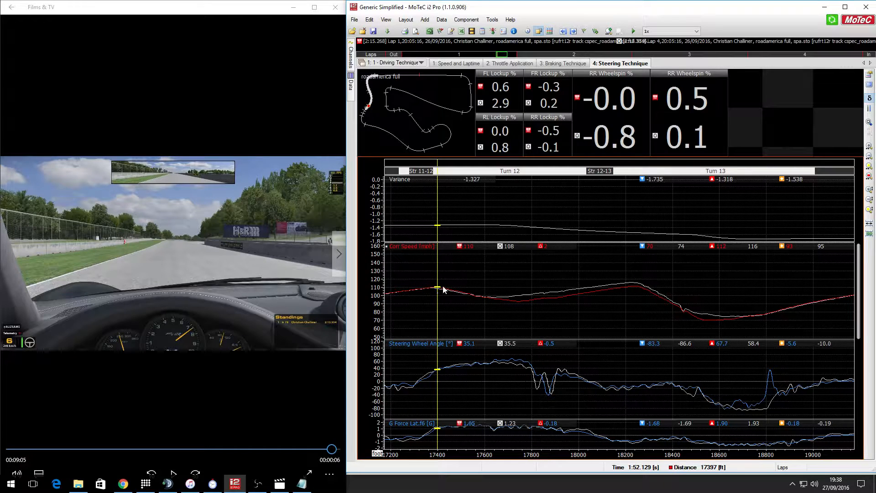
mouse_move(439, 293)
left_mouse_down()
mouse_move(504, 312)
mouse_move(634, 291)
mouse_move(732, 315)
mouse_move(806, 306)
mouse_move(436, 300)
left_mouse_up()
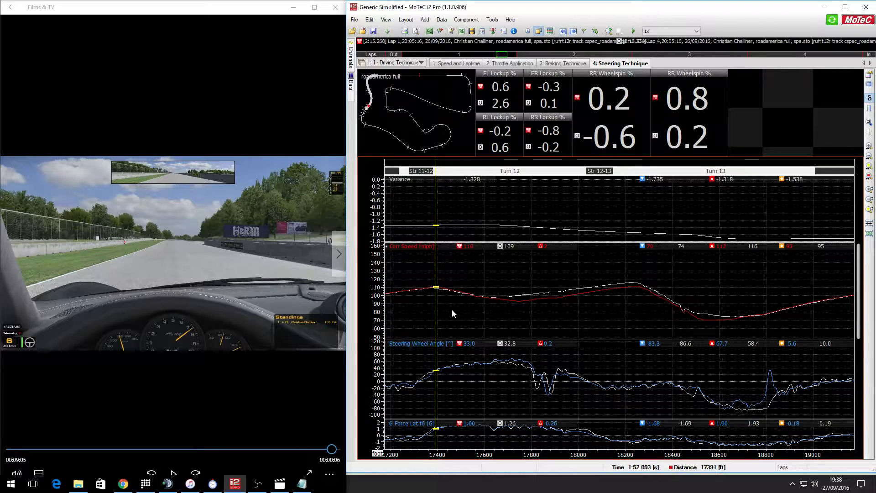
Compare the two laps' speeds through Turn 12 and onto the following straight, from about 17,591 to 18,170 ft.
left_click_drag(436, 302, 484, 303)
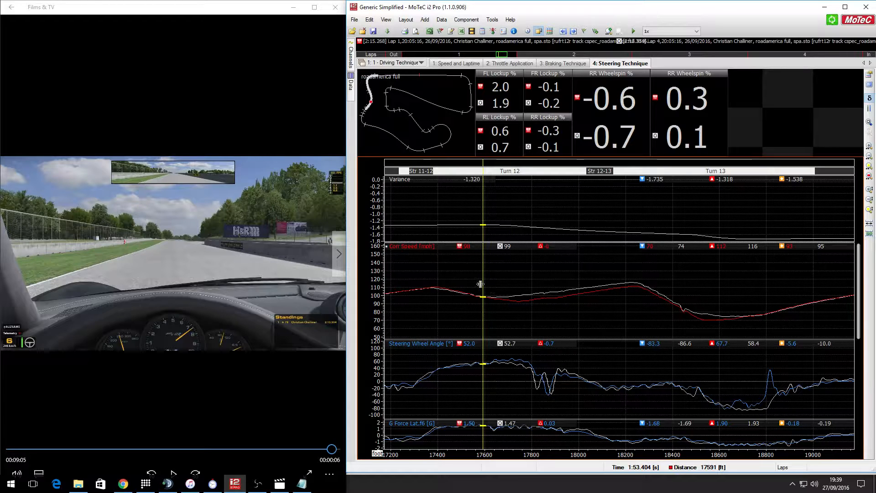
left_click_drag(483, 283, 521, 282)
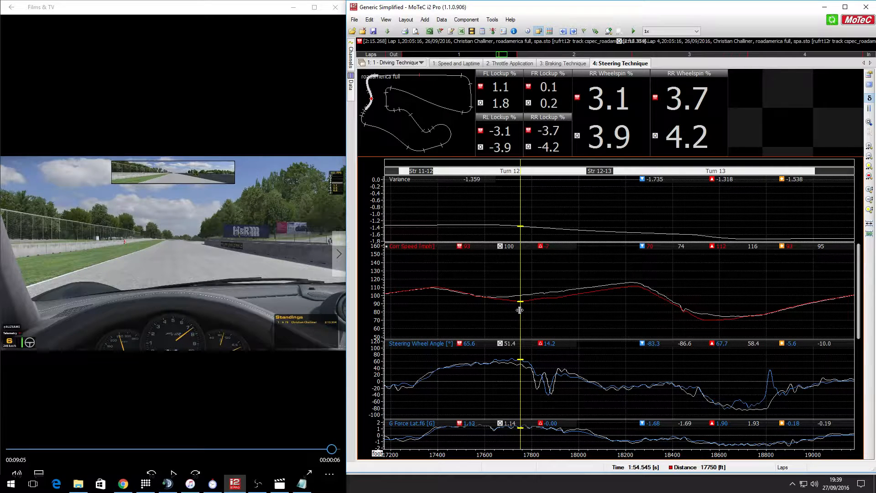
left_click_drag(520, 310, 630, 306)
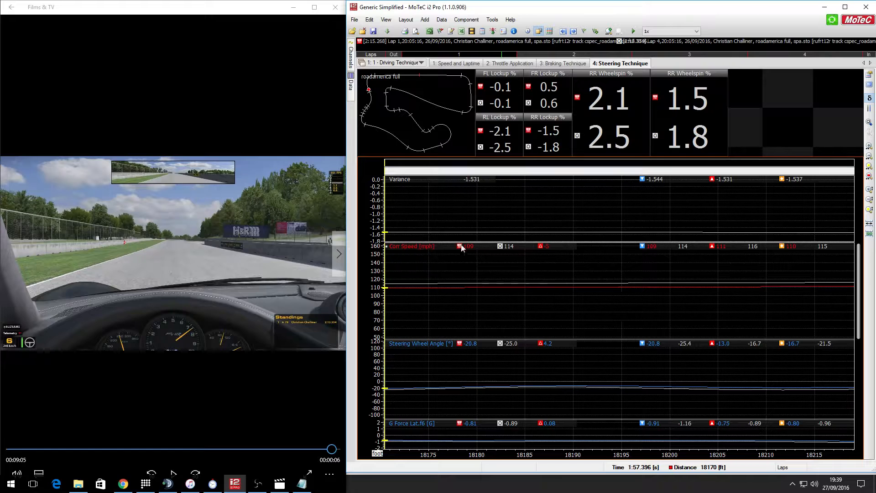
Restore the full Lap 1 range, narrow the graphs to Turns 12 and 13 again, and place the cursor at about 17,620 ft.
left_click(372, 97)
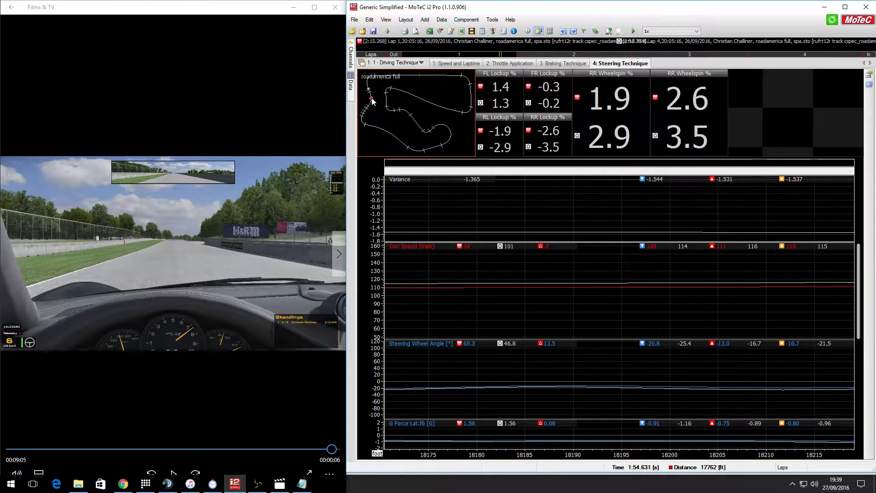
left_click(486, 55)
left_click_drag(372, 98, 367, 98)
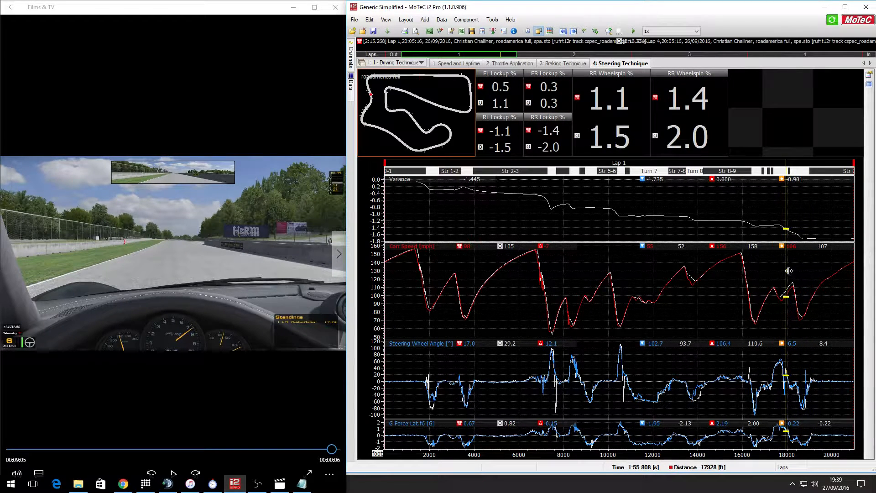
left_click_drag(790, 271, 813, 276)
left_click_drag(438, 297, 476, 298)
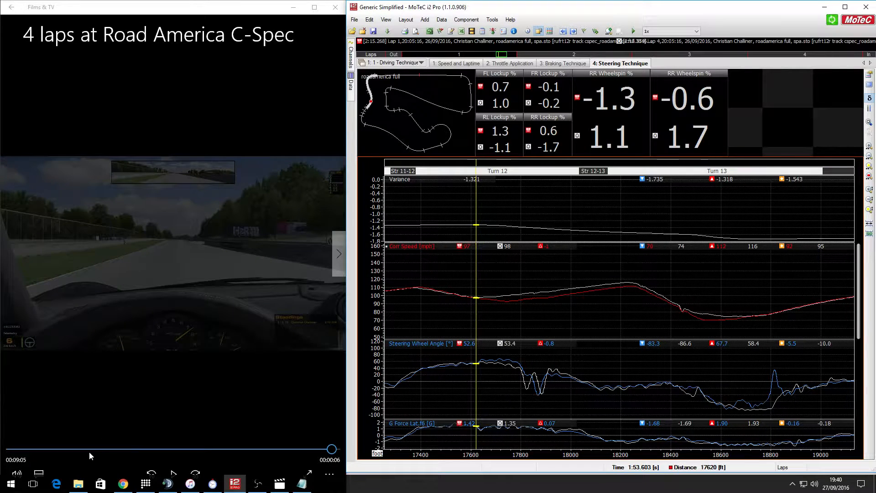
Switch to the onboard video in Films & TV, find Turn 12 and pause playback at 00:01:57.
left_click(93, 387)
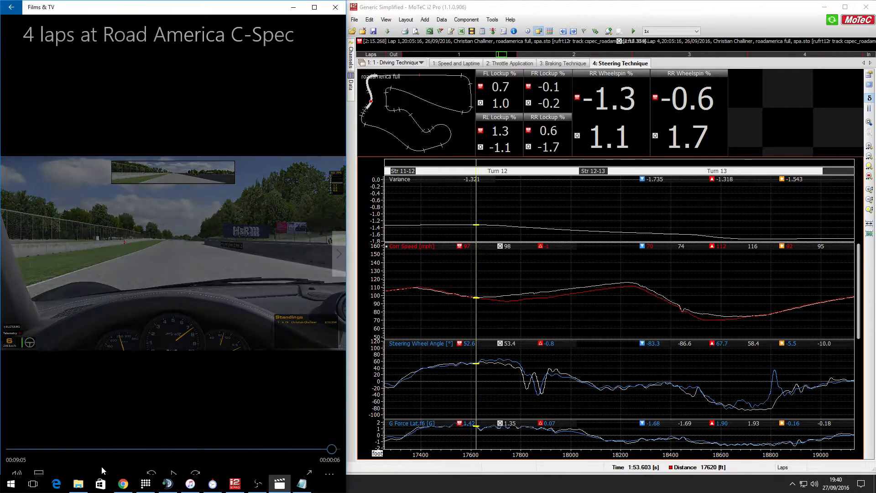
left_click_drag(335, 449, 78, 440)
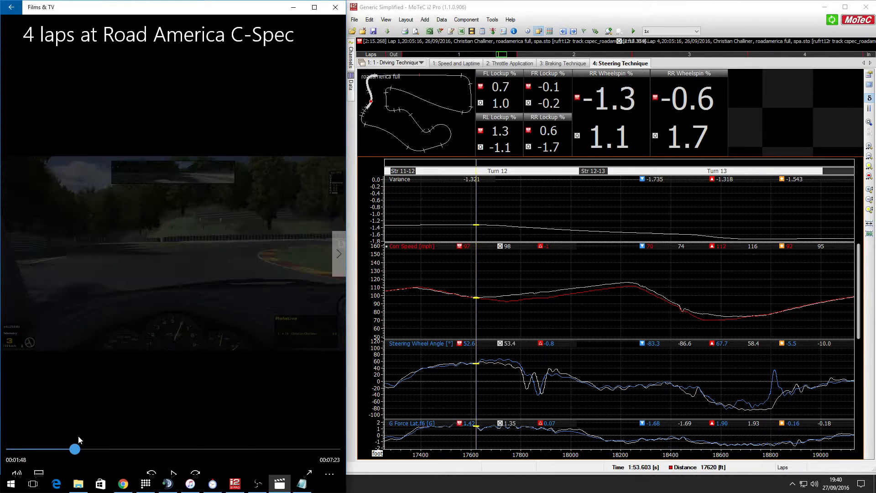
left_click(174, 474)
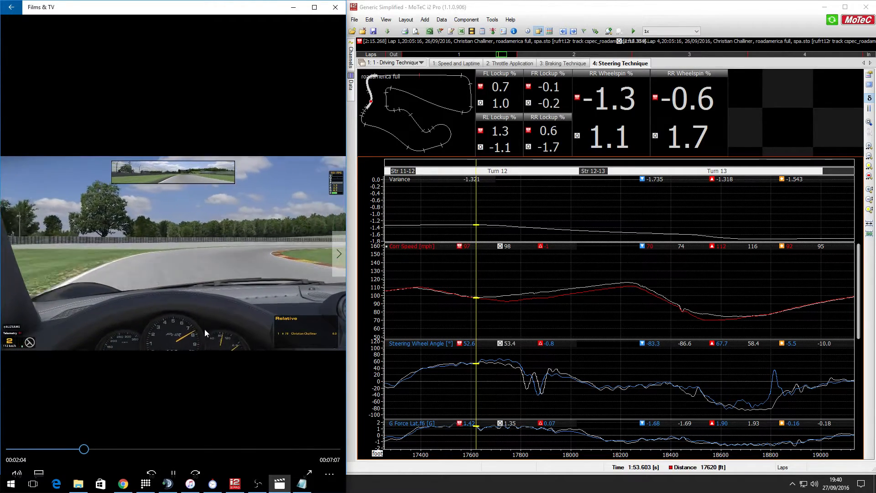
left_click(80, 450)
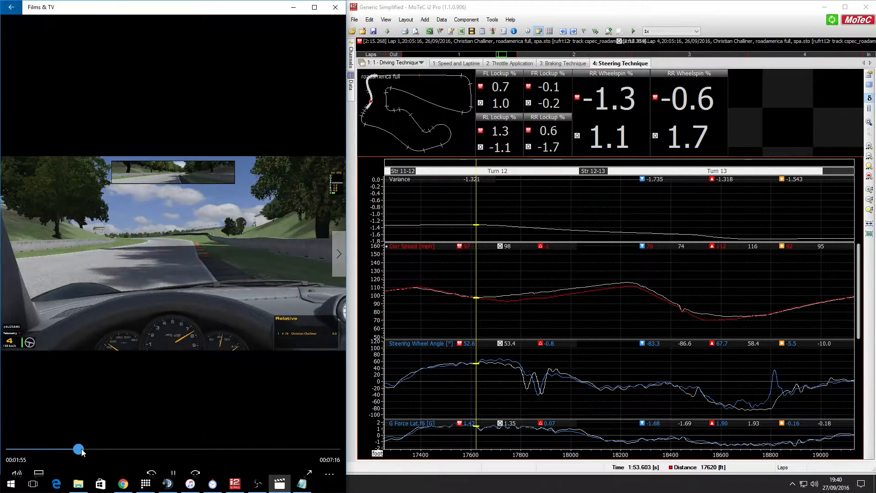
left_click(174, 473)
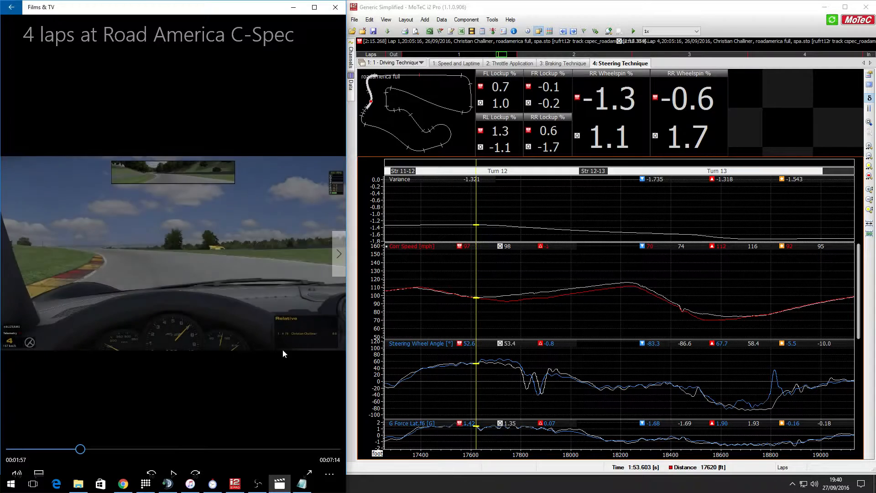
Compare the laps' steering wheel angles at about 17,760 ft in Turn 12 and between 18,775 and 18,815 ft in Turn 13.
left_click_drag(477, 320, 512, 369)
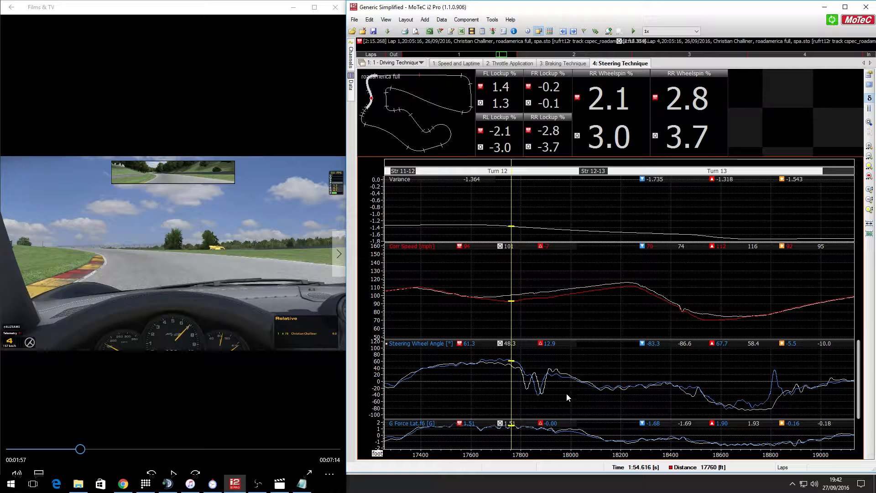
left_click_drag(578, 390, 777, 363)
key("Left")
key("Left")
key("Left")
key("Left")
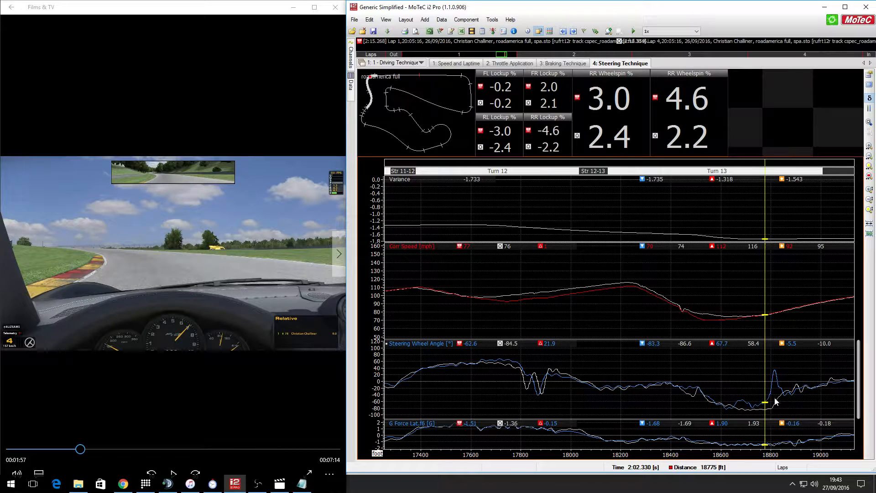
left_click_drag(774, 401, 769, 399)
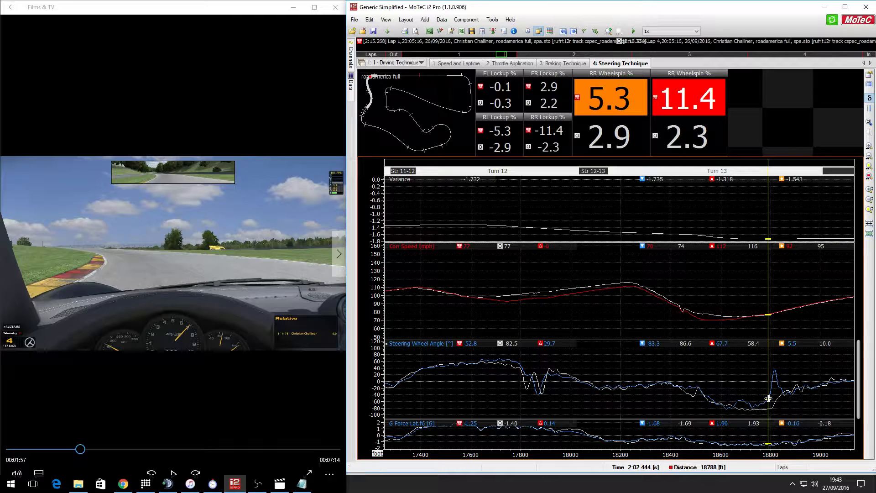
left_click_drag(769, 388, 775, 380)
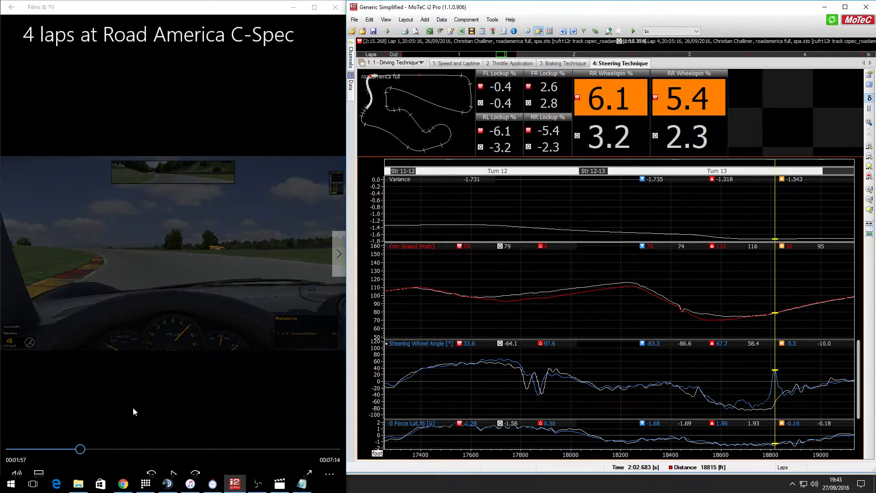
Play the onboard video from 00:01:57 through Turn 13, watching the steering indicator, and pause at 00:02:15.
left_click(174, 473)
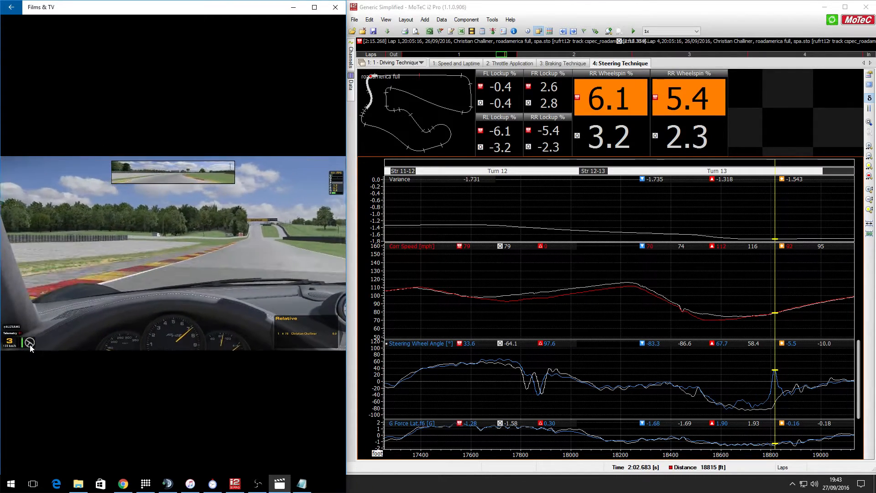
mouse_move(30, 346)
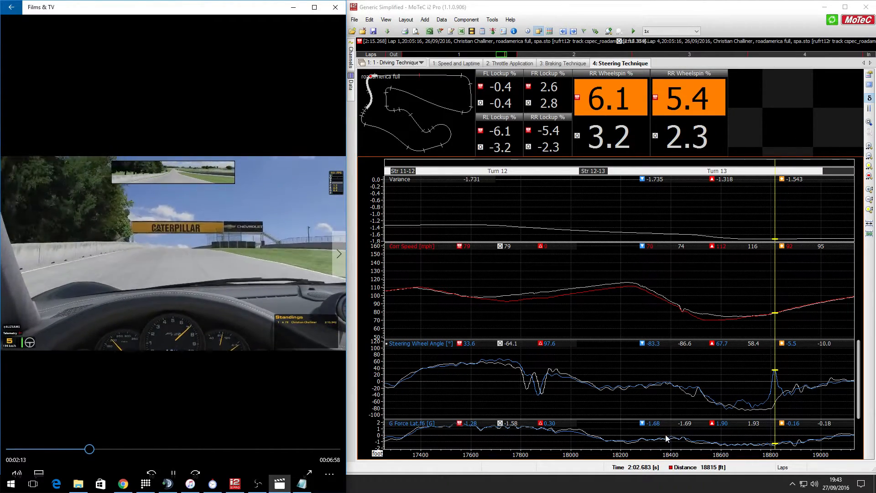
left_click(173, 473)
Compare the two laps' steering corrections at 17,815–17,851 ft in Turn 12 and at 18,773–18,815 ft in Turn 13.
mouse_move(547, 377)
left_mouse_down()
mouse_move(513, 383)
mouse_move(533, 379)
mouse_move(525, 386)
mouse_move(534, 388)
left_mouse_up()
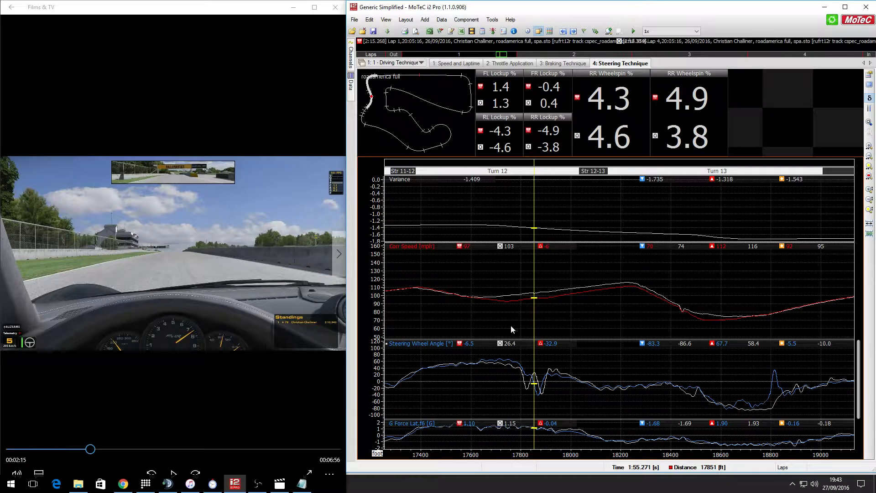
mouse_move(534, 363)
left_mouse_down()
mouse_move(518, 363)
mouse_move(553, 362)
mouse_move(513, 362)
mouse_move(526, 362)
left_mouse_up()
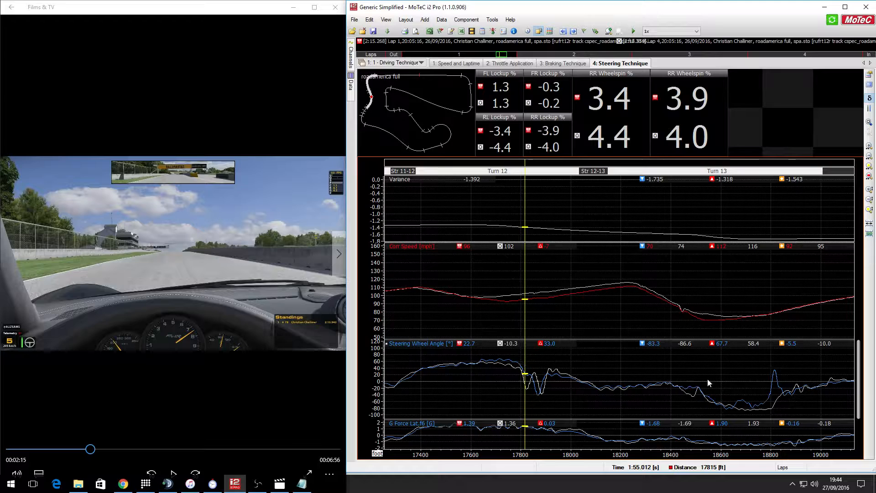
left_click_drag(746, 387, 771, 391)
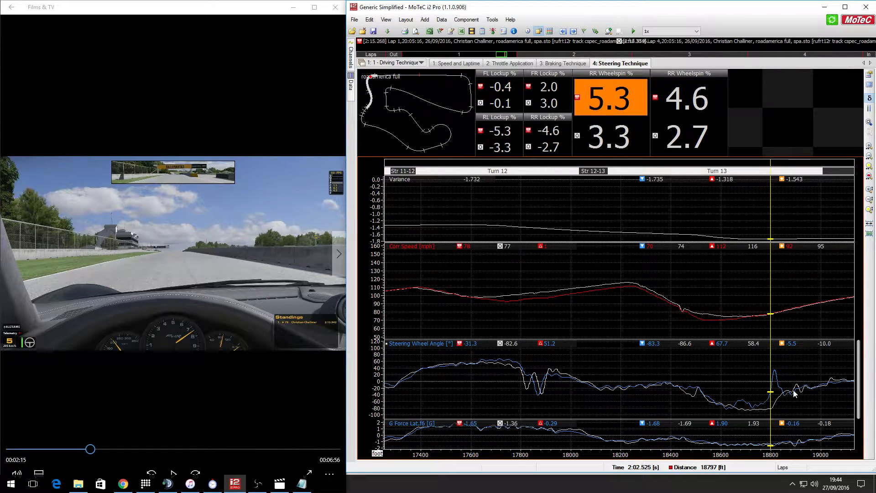
mouse_move(769, 379)
left_mouse_down()
mouse_move(755, 386)
mouse_move(782, 389)
mouse_move(765, 395)
left_mouse_up()
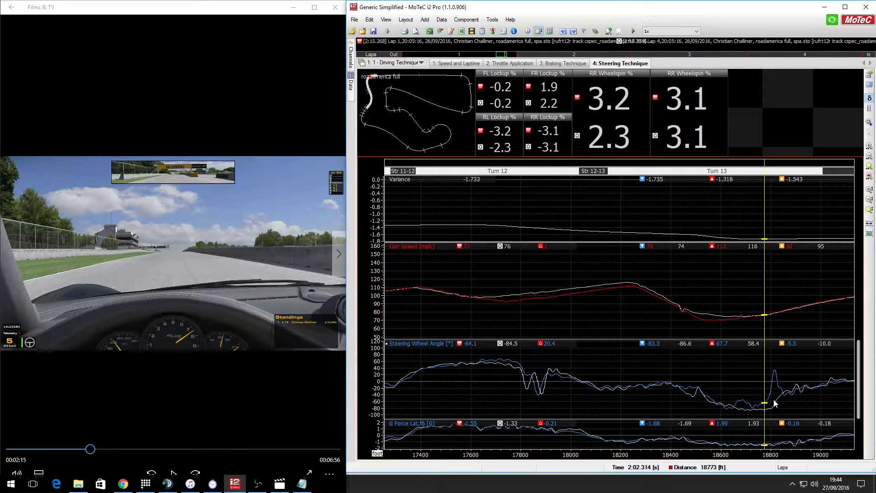
left_click(776, 402)
left_click(776, 403)
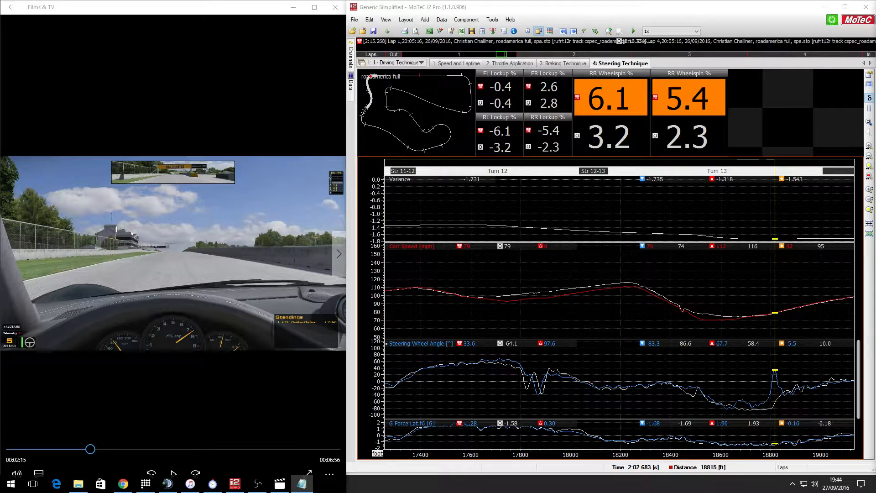
Switch to the 5 - Tyres workbook and show its Rate of Change of Temps (Validates Temps) worksheet.
left_click(389, 62)
left_click(391, 109)
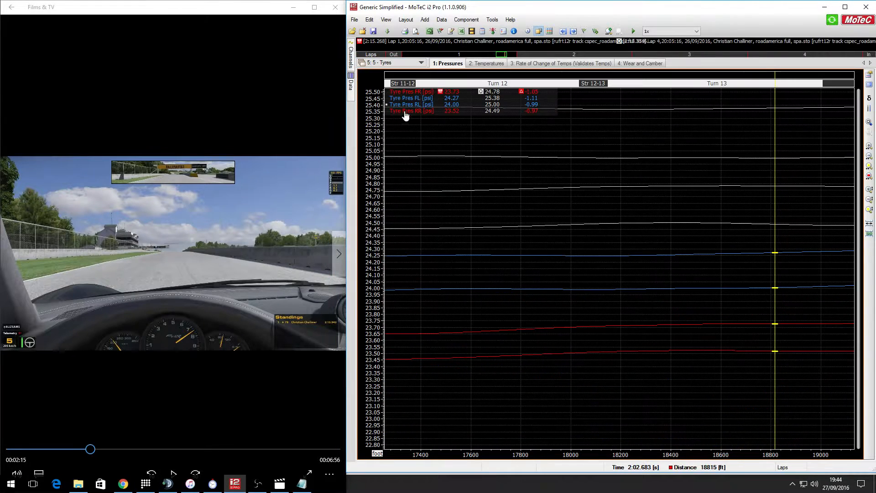
left_click(548, 64)
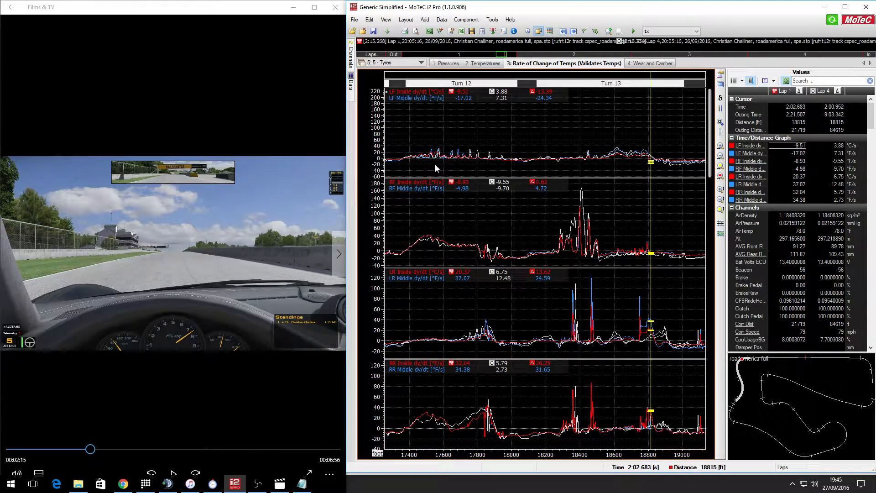
Compare both laps' tyre temperature change rates at about 17,511 ft in Turn 12, then at 18,364 and 18,297 ft in Turn 13.
mouse_move(431, 163)
left_mouse_down()
mouse_move(419, 163)
mouse_move(429, 160)
left_mouse_up()
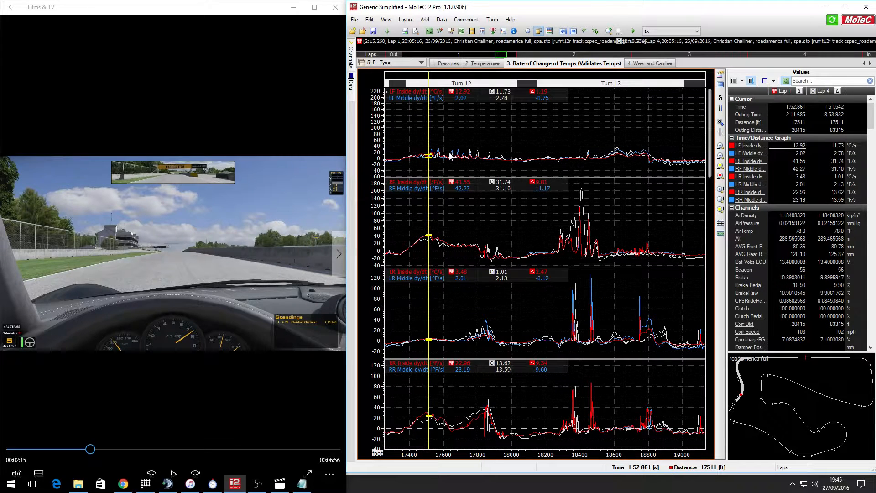
mouse_move(577, 315)
left_mouse_down()
mouse_move(573, 324)
mouse_move(564, 307)
mouse_move(574, 305)
left_mouse_up()
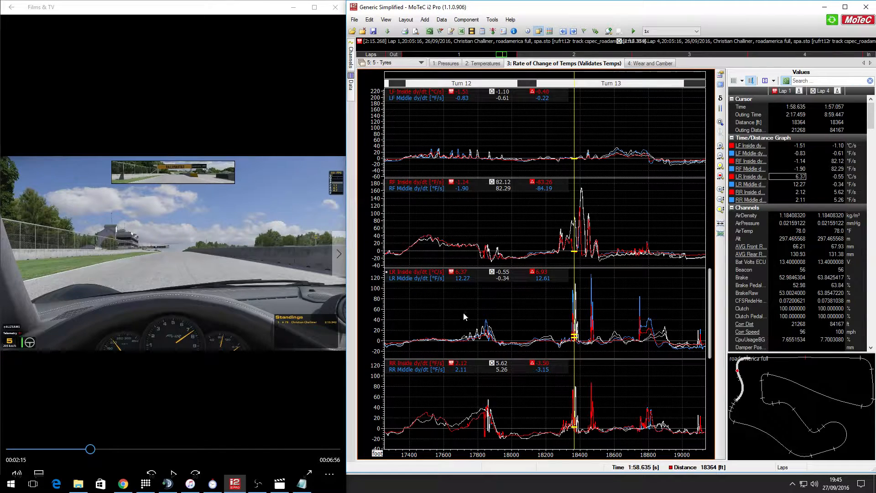
left_click_drag(574, 307, 563, 308)
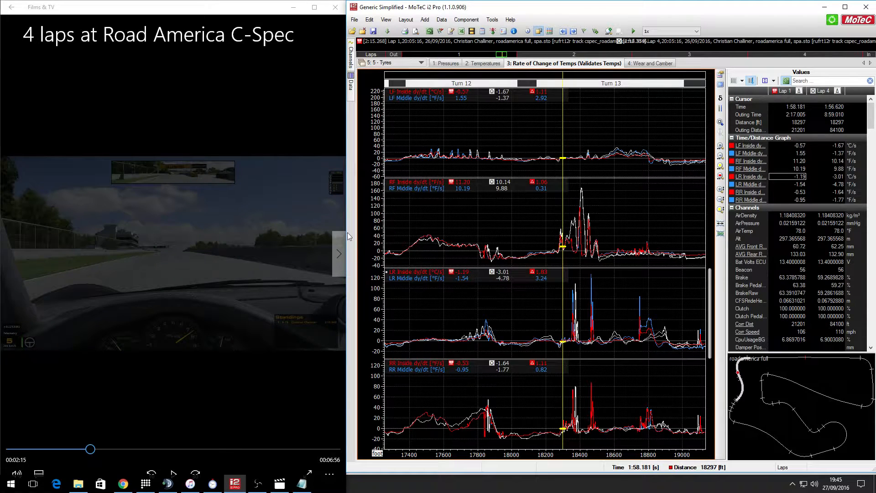
Load Lap 2 of the 21:21:32 Road America GOT run as the main lap, keeping Lap 4 as the overlay.
left_click(378, 63)
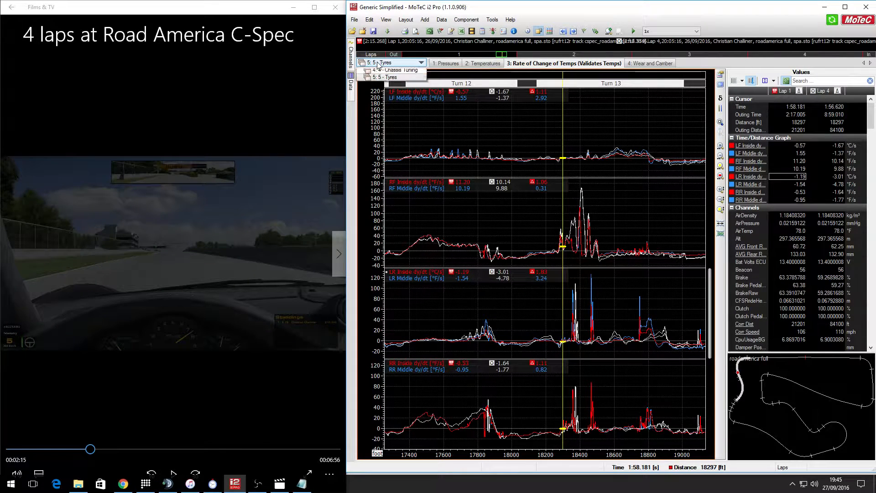
left_click(350, 82)
mouse_move(350, 85)
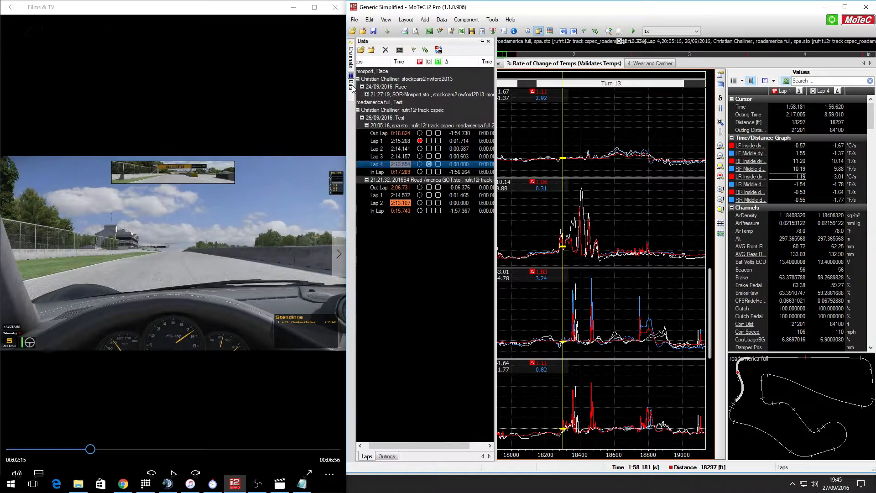
left_click(403, 204)
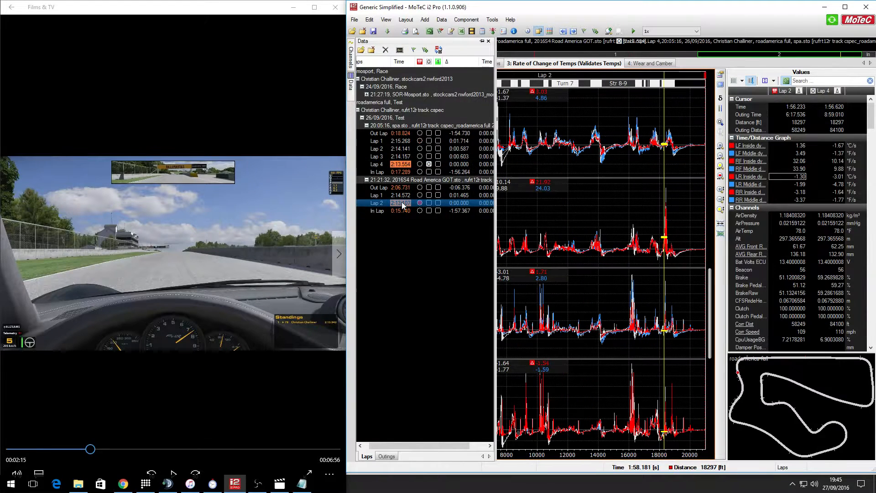
left_click(550, 210)
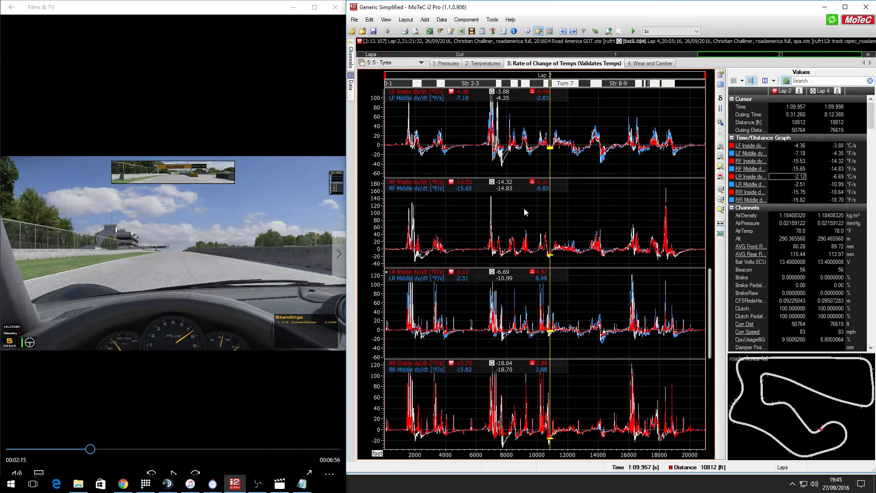
Locate Turn 4 on the track map, narrow the graphs to about 8,100–8,750 ft and place the cursor at 8,474 ft.
left_click(764, 397)
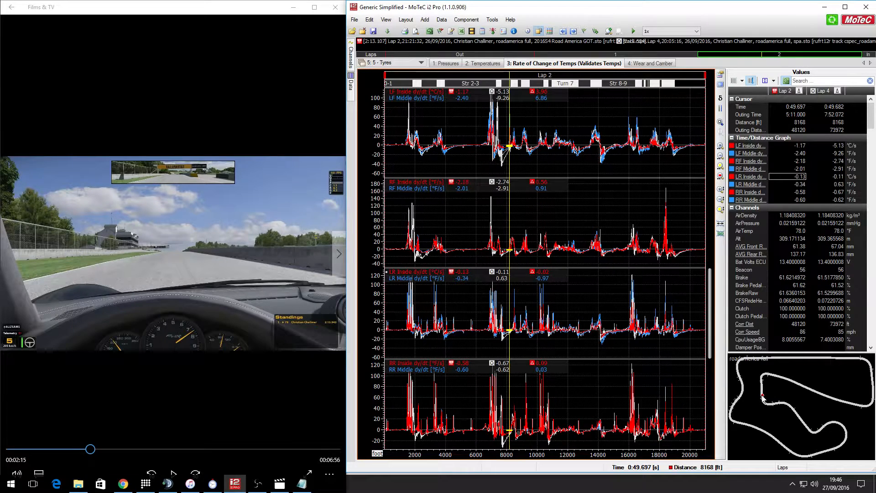
left_click(510, 202)
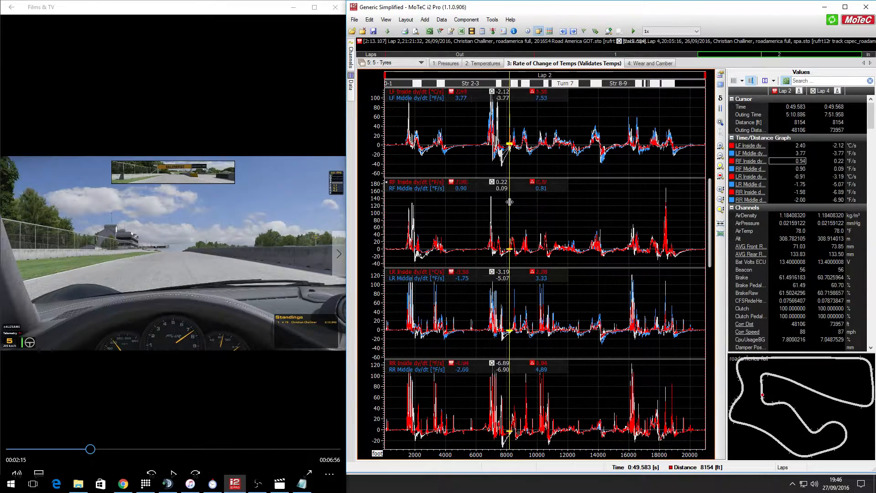
left_click(508, 201)
left_click_drag(508, 201, 545, 205)
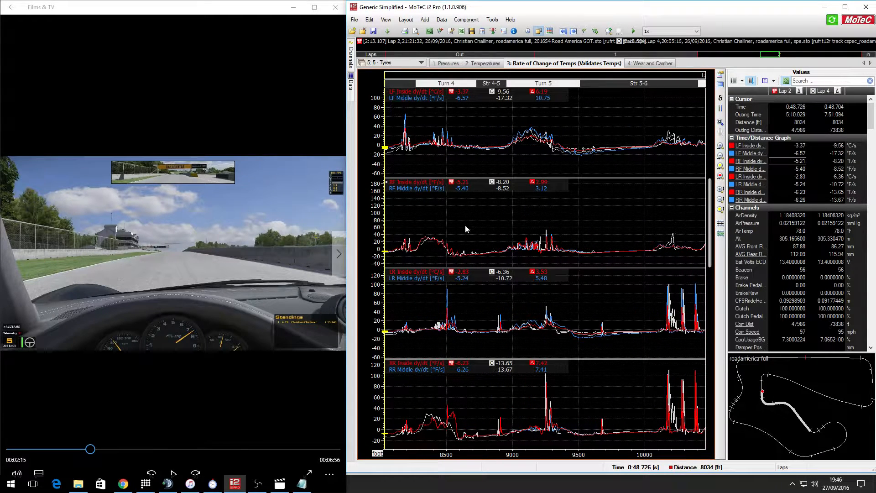
left_click_drag(465, 225, 480, 213)
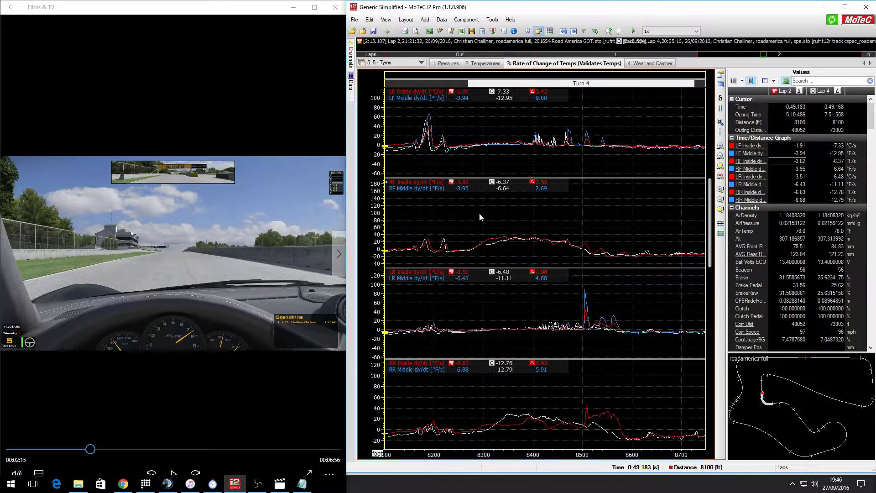
left_click_drag(401, 213, 572, 204)
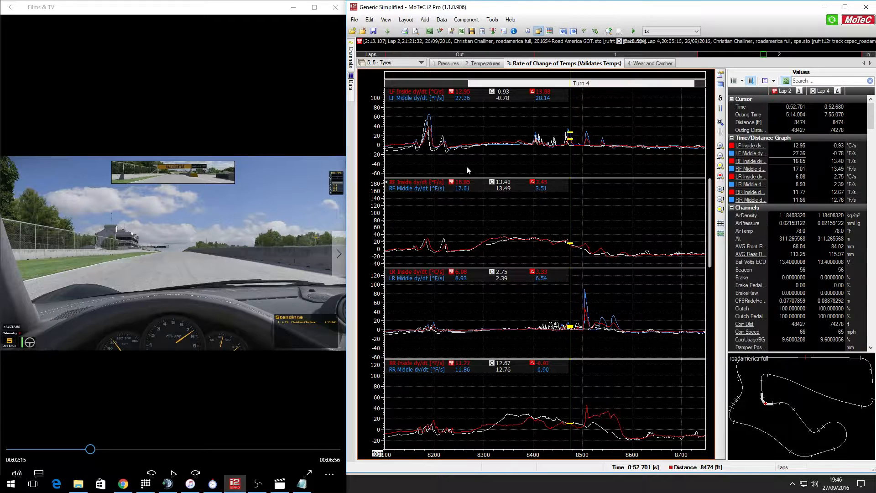
Remove the Lap 4 overlay so only Lap 2 is plotted, and place the cursor at about 8,505 ft.
mouse_move(351, 88)
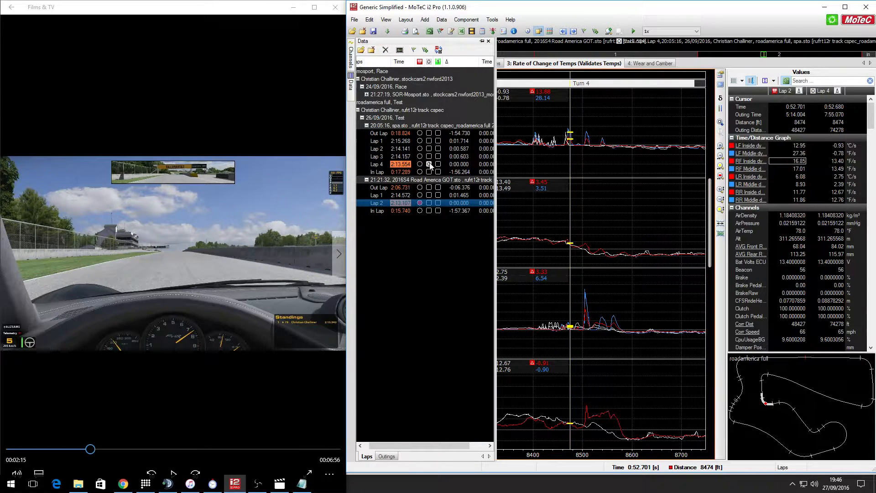
left_click(430, 164)
left_click(584, 206)
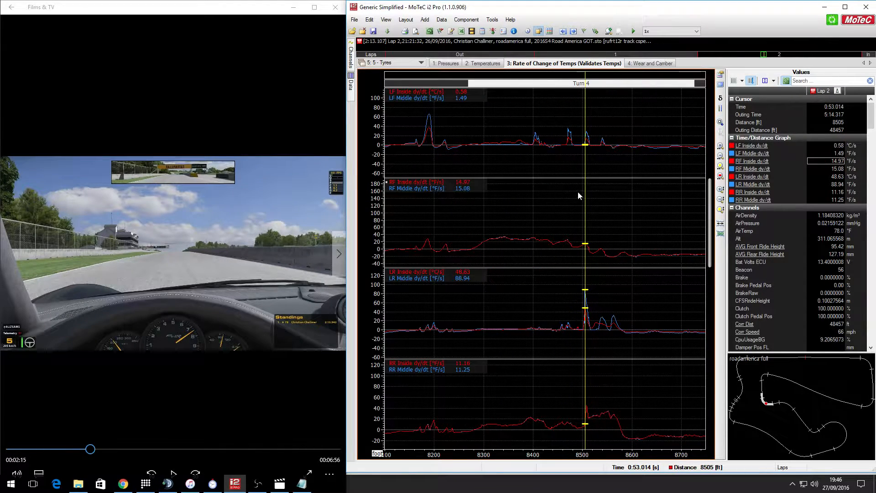
Examine Lap 2's tyre temperature change rates at several points between about 8,392 and 8,462 ft in Turn 4.
left_click_drag(584, 196, 529, 189)
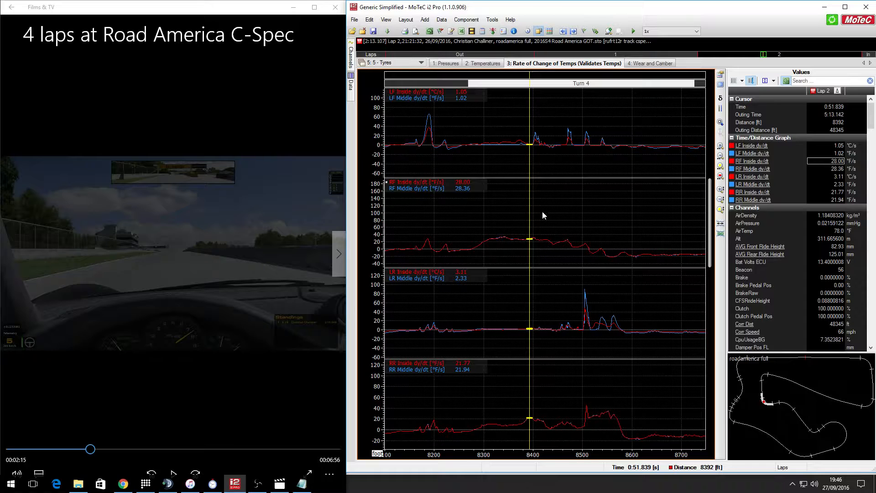
left_click(557, 182)
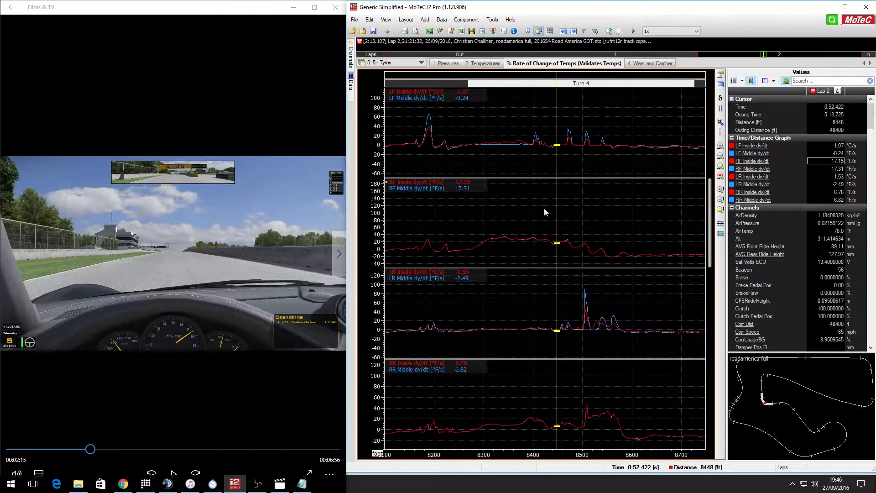
left_click(549, 198)
mouse_move(549, 198)
left_mouse_down()
mouse_move(573, 197)
mouse_move(554, 195)
left_mouse_up()
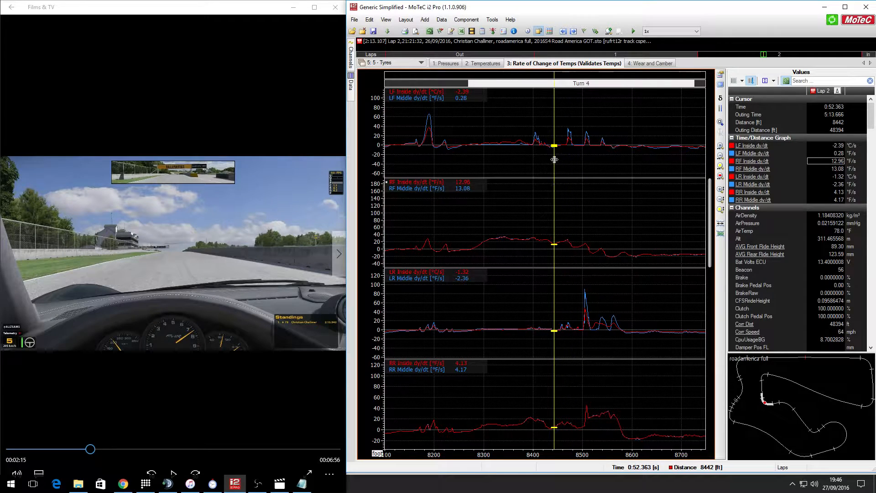
left_click_drag(554, 158, 560, 155)
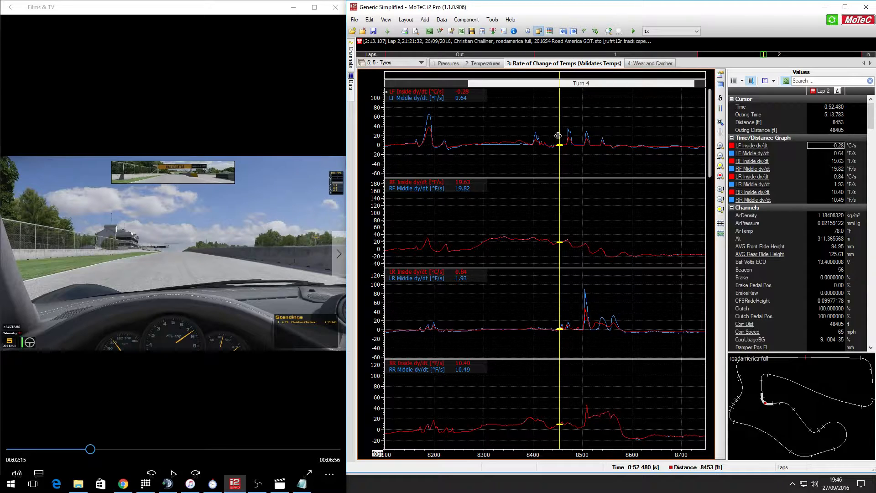
mouse_move(558, 137)
left_mouse_down()
mouse_move(630, 138)
mouse_move(541, 142)
mouse_move(611, 150)
mouse_move(565, 149)
left_mouse_up()
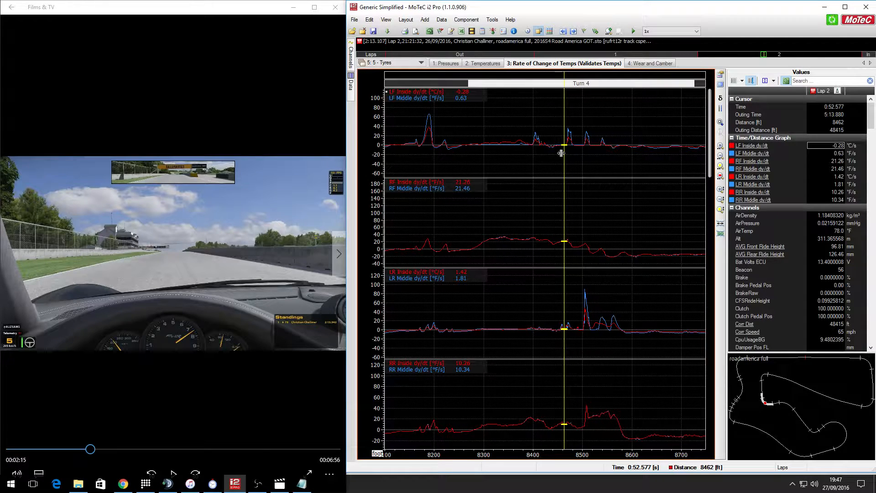
left_click_drag(561, 153, 553, 155)
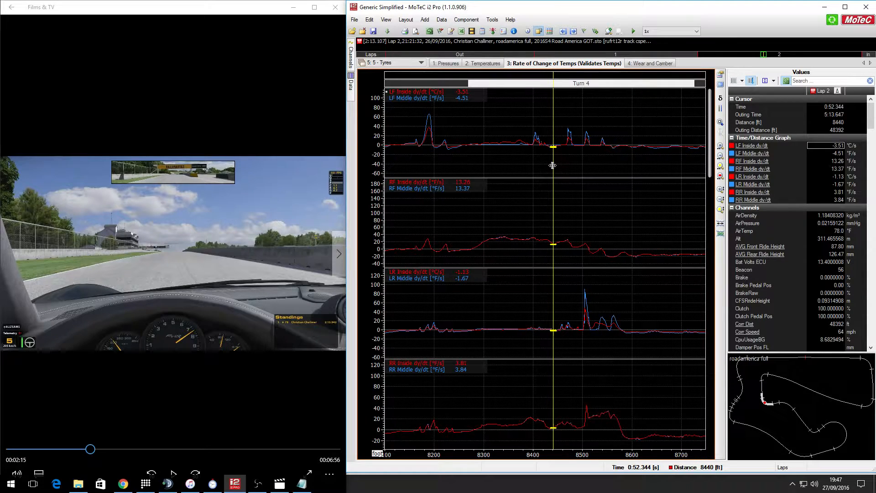
Compare the left-front inside and middle temperature rates between about 8,333 and 8,370 ft in the first part of Turn 4.
left_click_drag(490, 150, 519, 151)
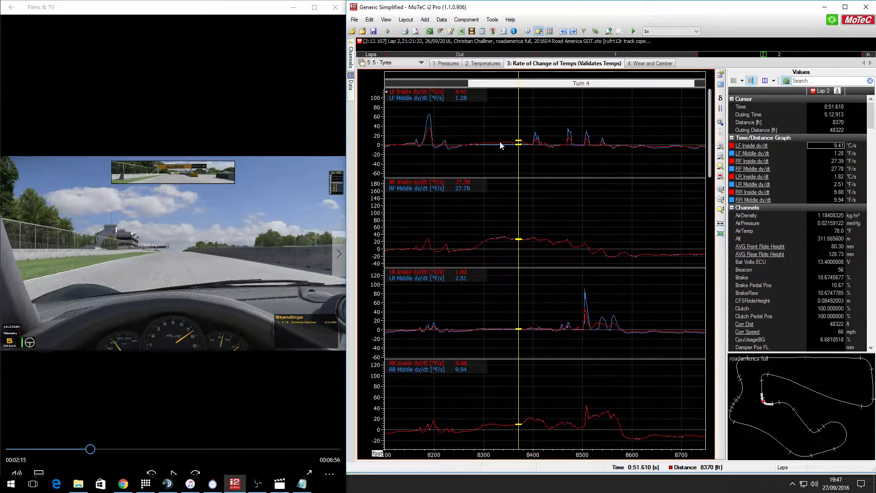
left_click(490, 145)
left_click_drag(490, 145, 501, 142)
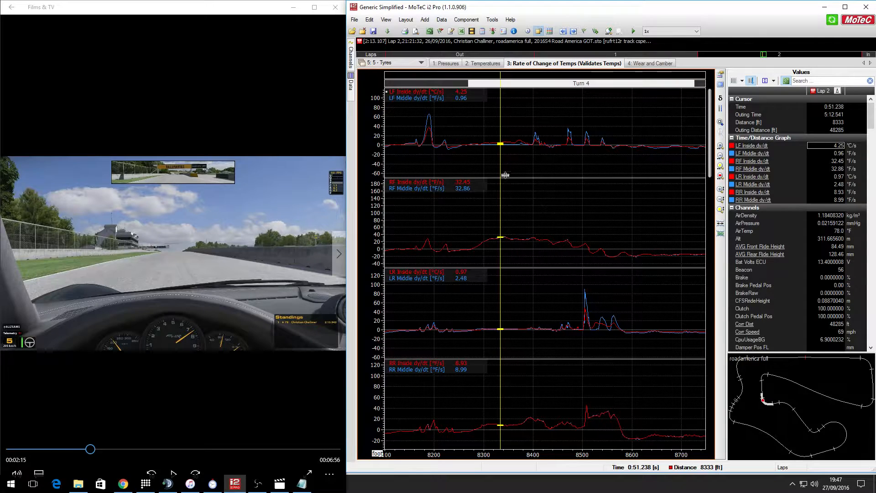
Inspect the left-front temperature spike near 8,474 ft and the traces around it from about 8,449 to 8,493 ft.
left_click_drag(501, 168, 579, 162)
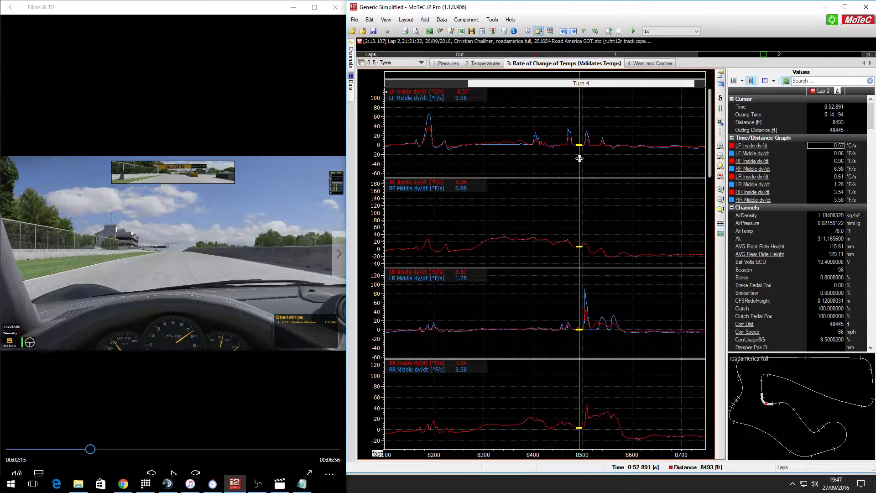
left_click_drag(579, 158, 568, 144)
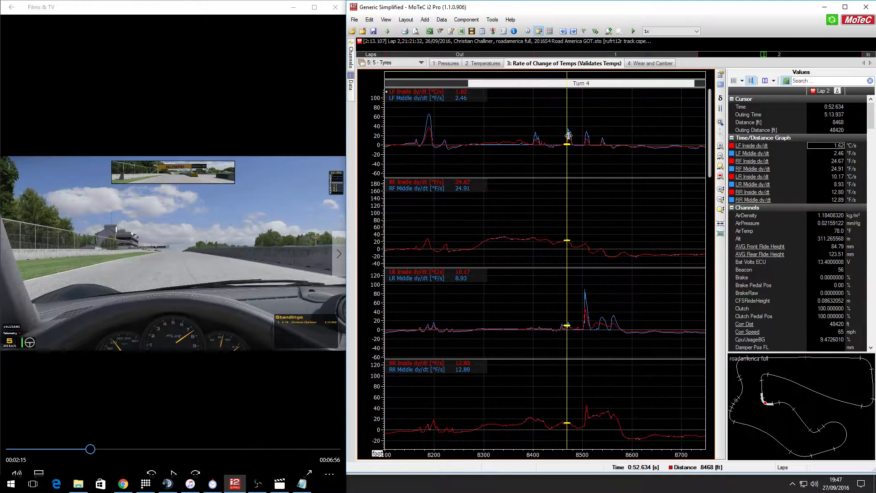
left_click(571, 137)
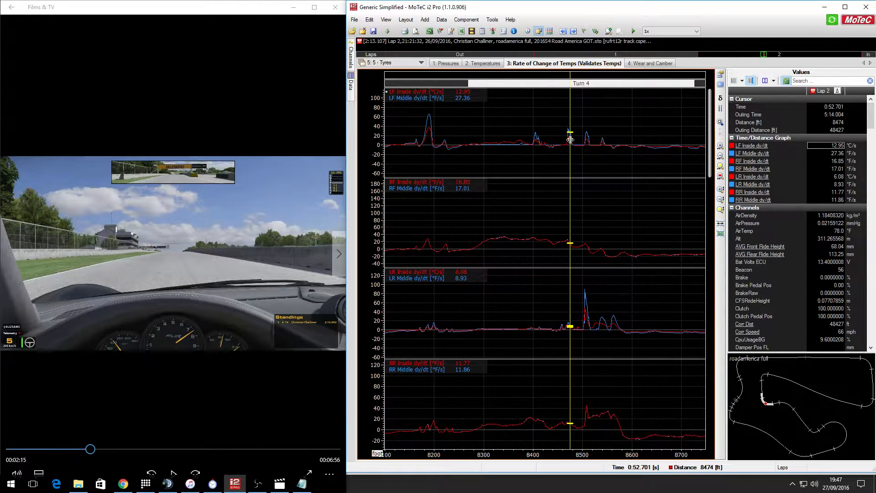
left_click_drag(572, 137, 571, 140)
left_click_drag(566, 140, 579, 140)
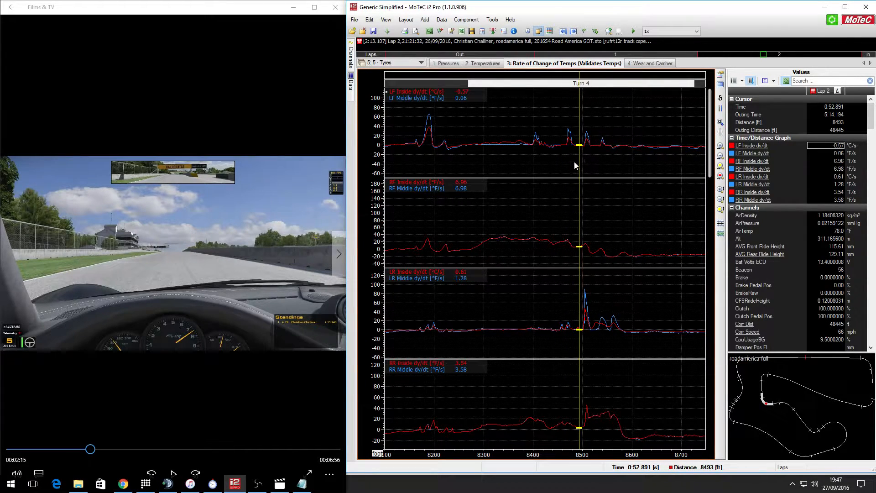
left_click_drag(578, 154, 560, 154)
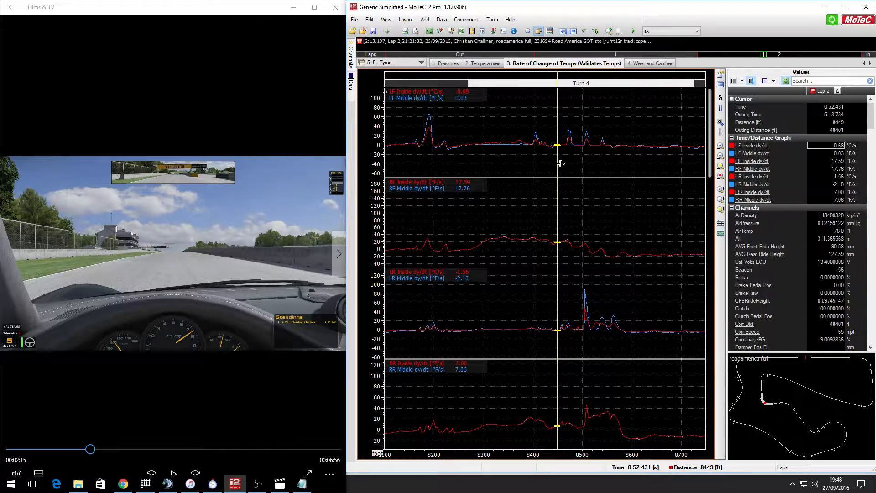
left_click_drag(560, 161, 562, 162)
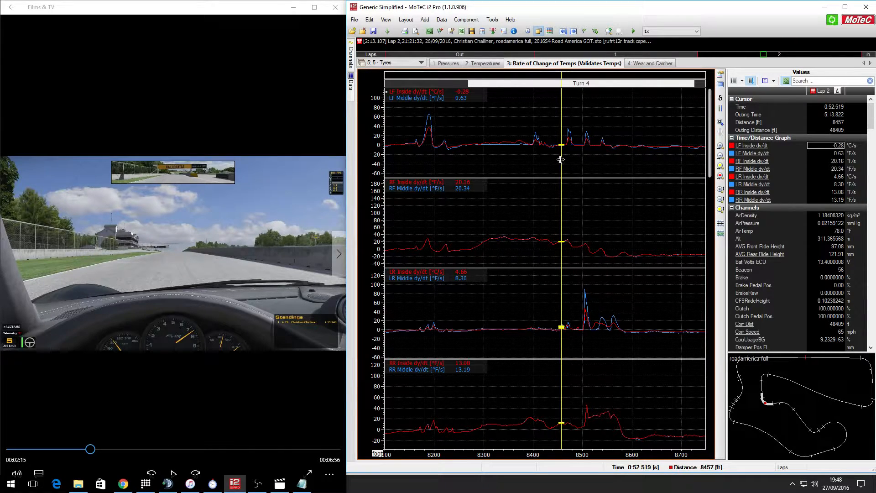
Zoom the Turn 4 rate-of-change graphs to the section from about 8,437 to 8,575 ft.
left_click(560, 159)
left_click(553, 160)
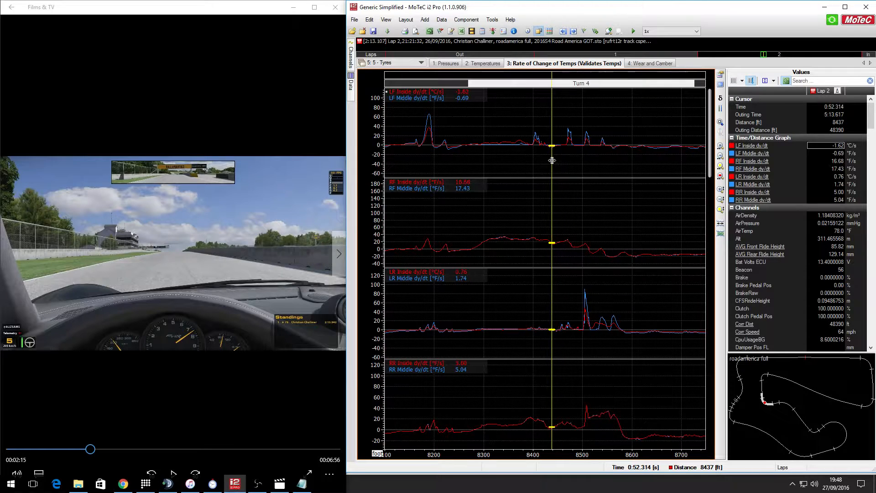
left_click_drag(553, 160, 623, 158)
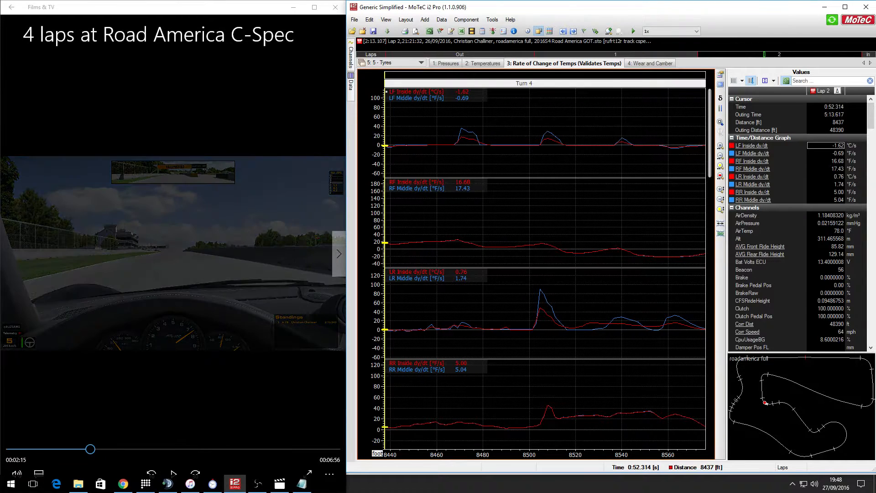
Switch to Films & TV, bring up the FL Slow Mo clip and pause it at 0:41.
left_click(339, 254)
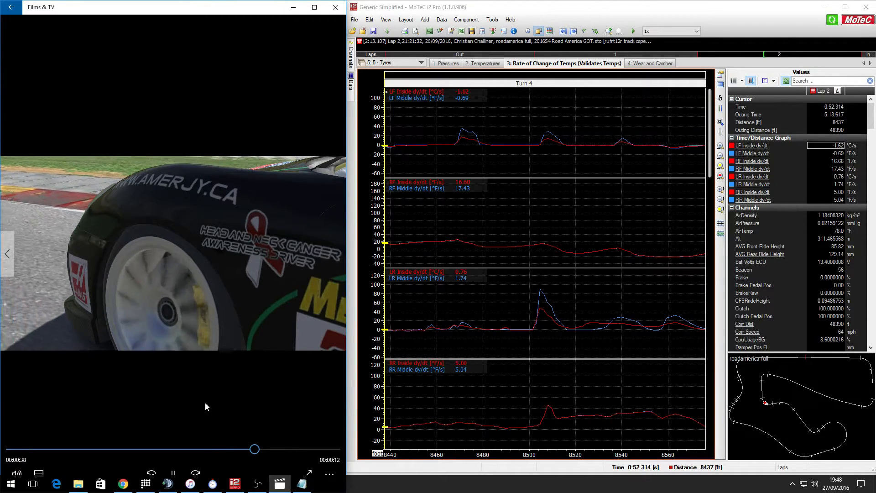
left_click(175, 470)
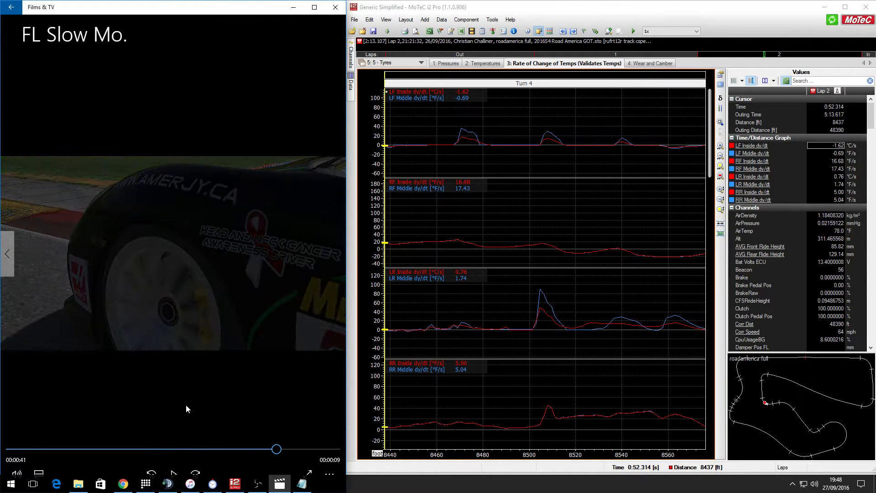
Examine the tyre temperature change rates between about 8,464 and 8,488 ft in Turn 4 in MoTeC.
left_click_drag(511, 248, 450, 208)
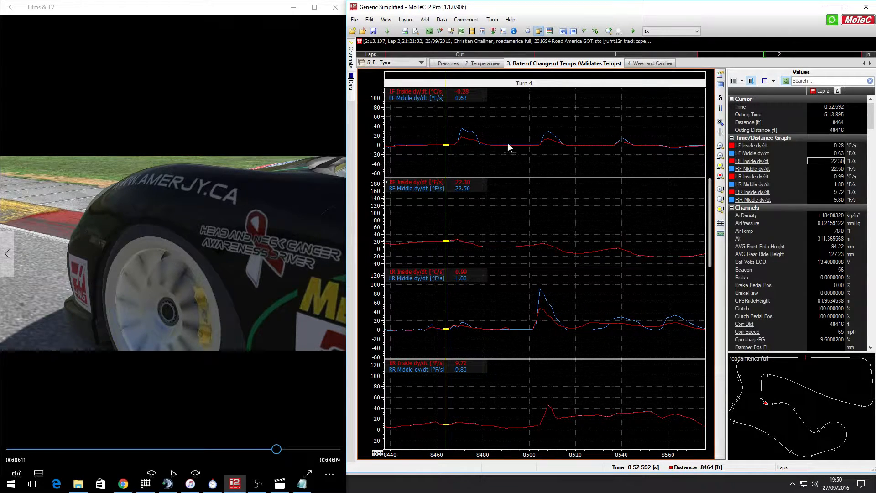
left_click(454, 146)
left_click_drag(454, 146, 501, 155)
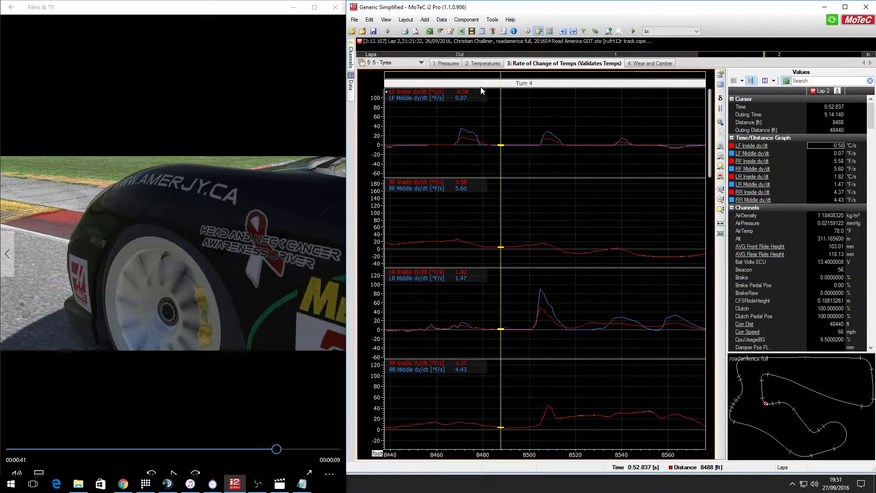
Bring up the Damper Analysis worksheet of the 4 - Chassis Tuning workbook.
left_click(401, 65)
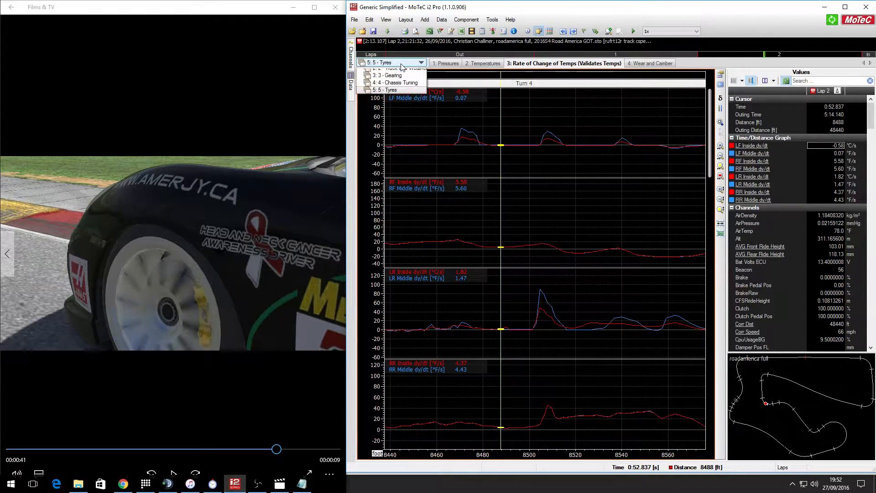
left_click(402, 101)
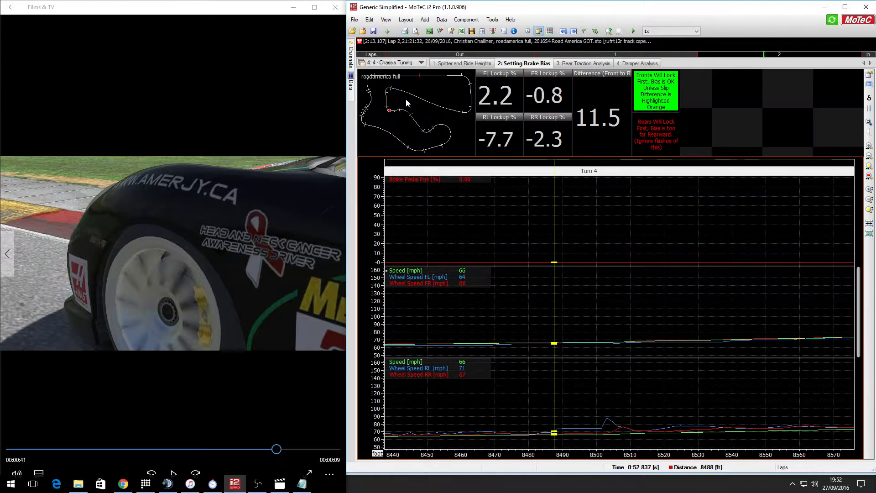
left_click(638, 63)
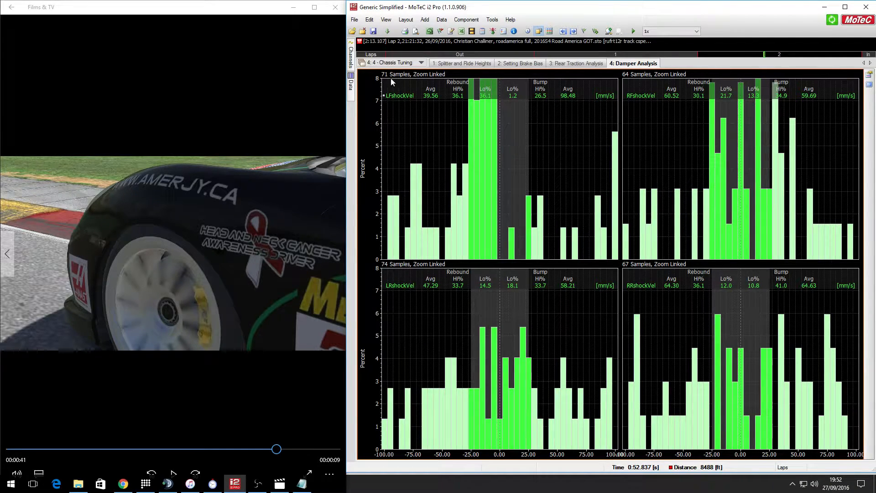
Load Lap 1 of the 20:05:16 outing and extend the damper histograms' range through Lap 4.
left_click(351, 83)
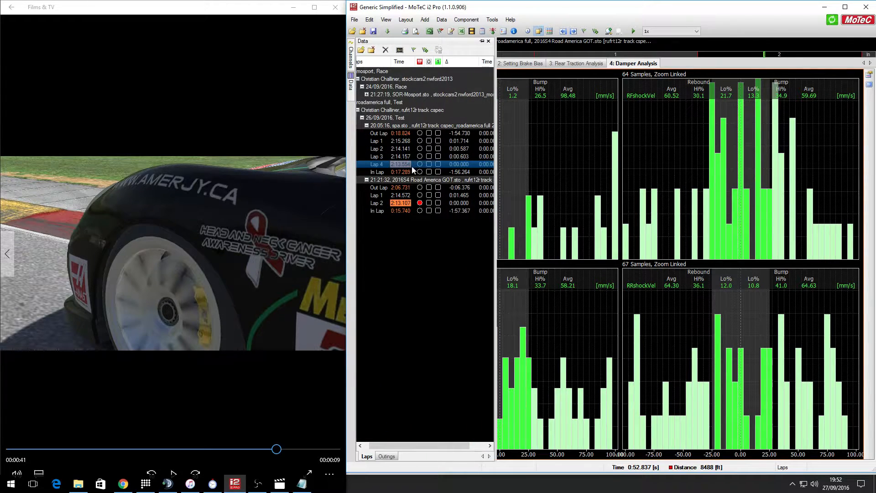
left_click(399, 144)
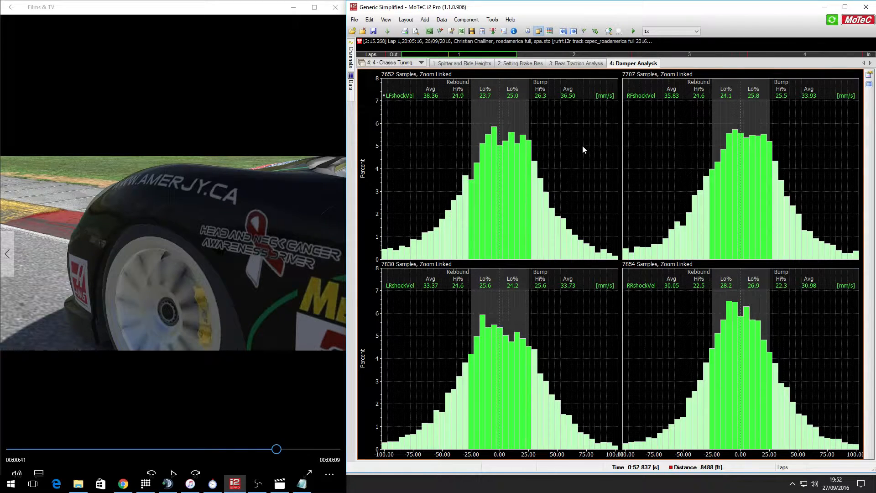
mouse_move(517, 54)
left_mouse_down()
mouse_move(402, 54)
mouse_move(862, 59)
left_mouse_up()
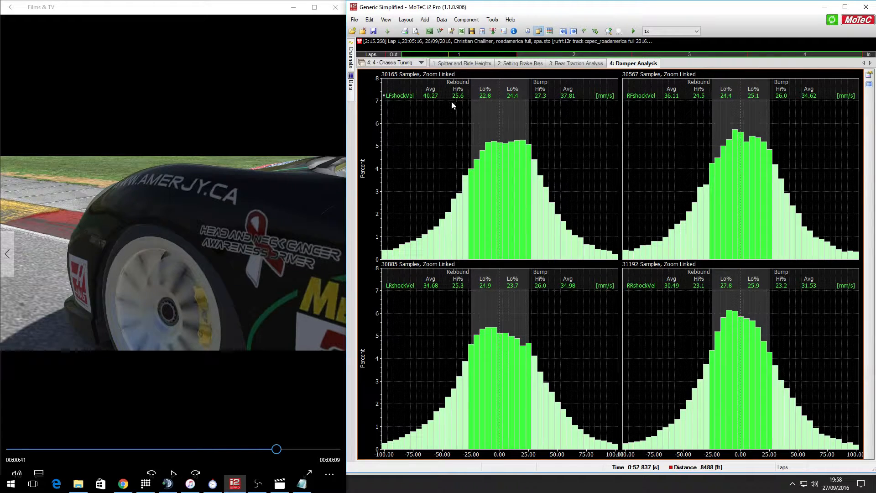
Show the Temperatures worksheet of the 5 - Tyres workbook for Lap 4 only.
left_click(421, 62)
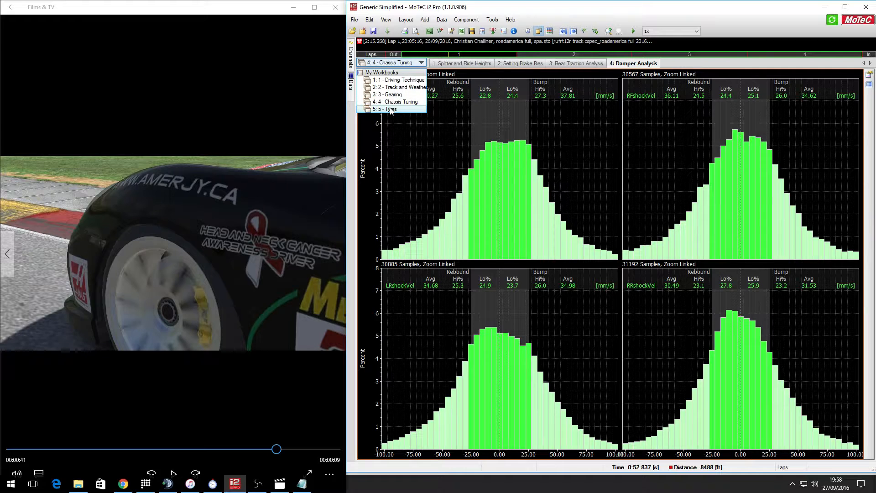
left_click(390, 110)
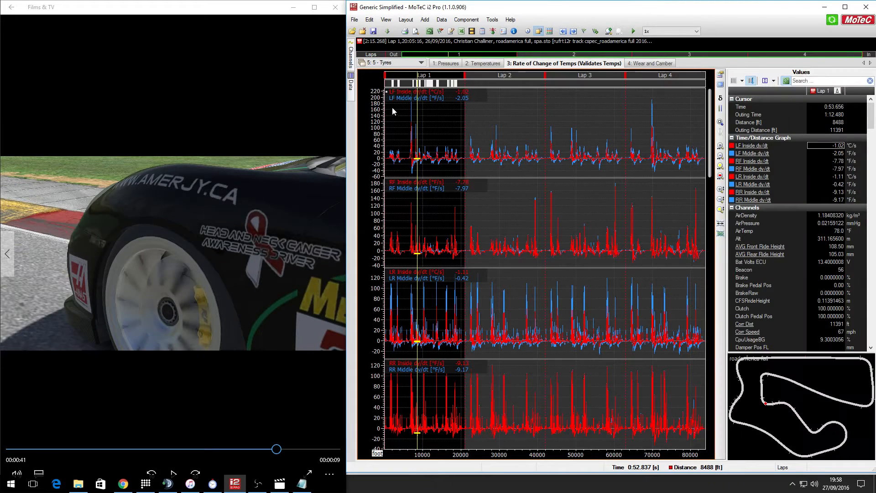
left_click(478, 64)
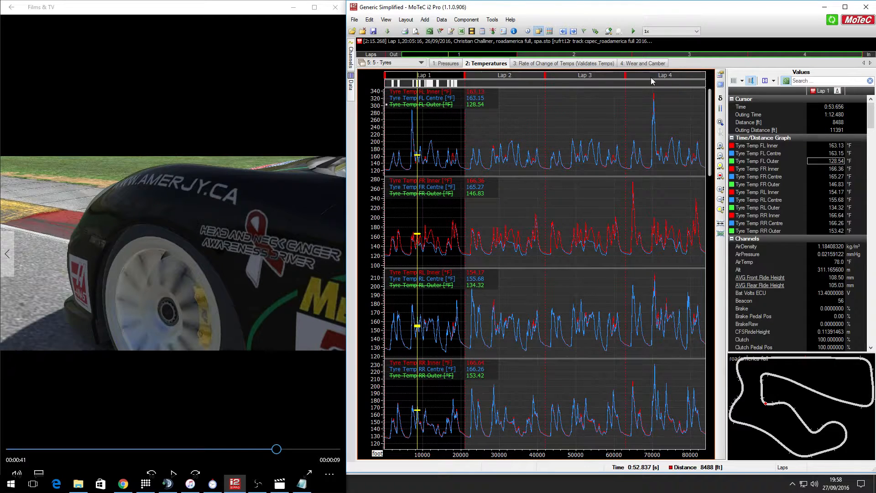
left_click(793, 57)
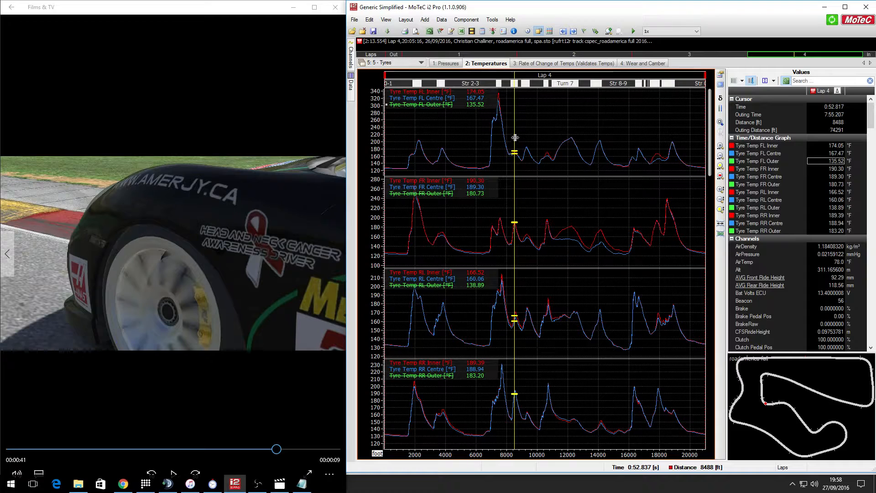
Zoom the Lap 4 temperature graphs to Turn 1 from 1,225 ft and place the cursor at about 1,478 ft.
left_click_drag(514, 145, 404, 147)
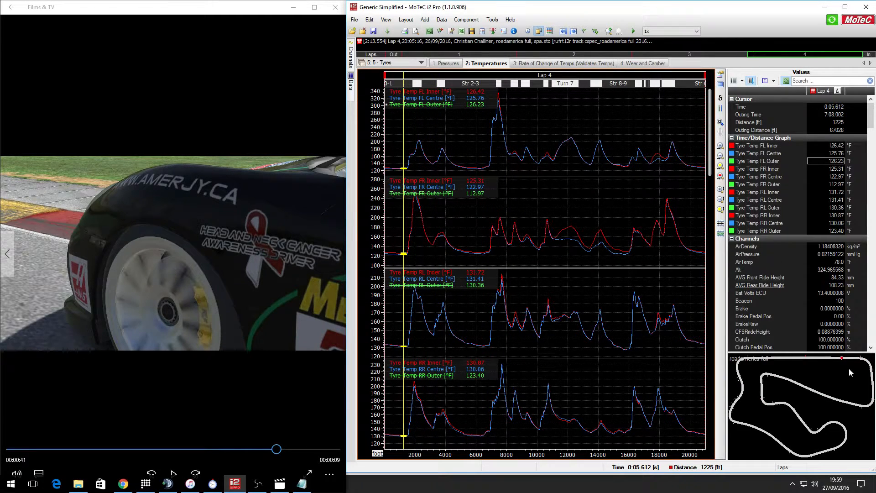
left_click_drag(848, 358, 856, 359)
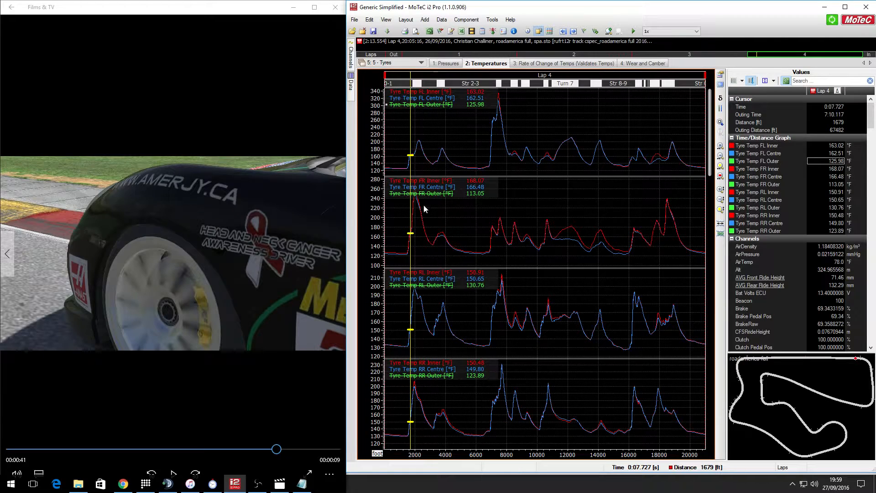
left_click(404, 150)
left_click_drag(404, 151, 432, 154)
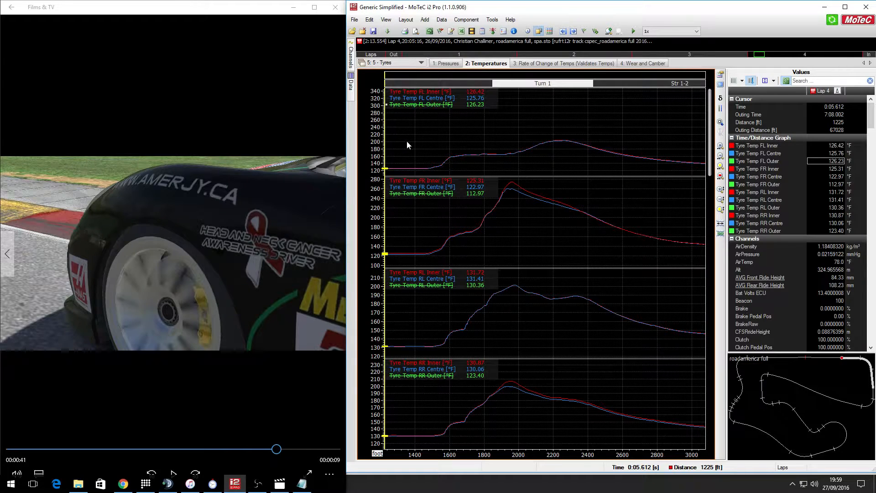
left_click_drag(410, 144, 429, 146)
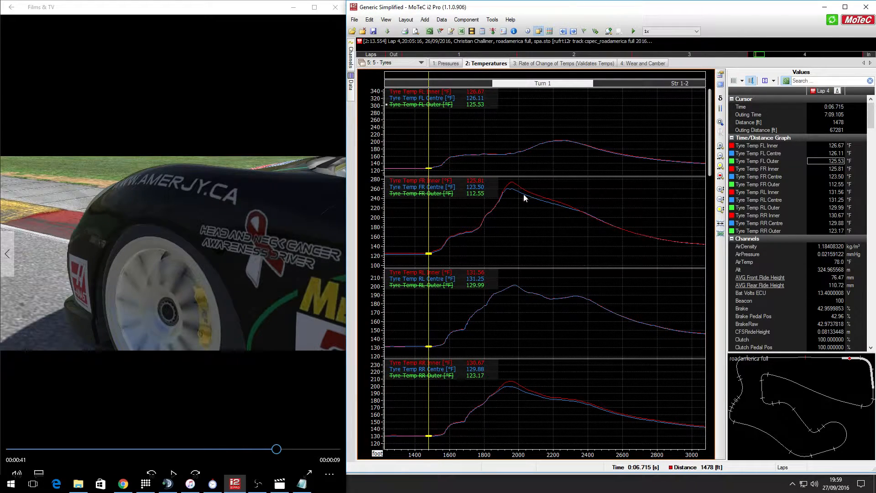
Show the front-left outer tyre temperature trace and hide it again.
right_click(443, 107)
left_click(464, 123)
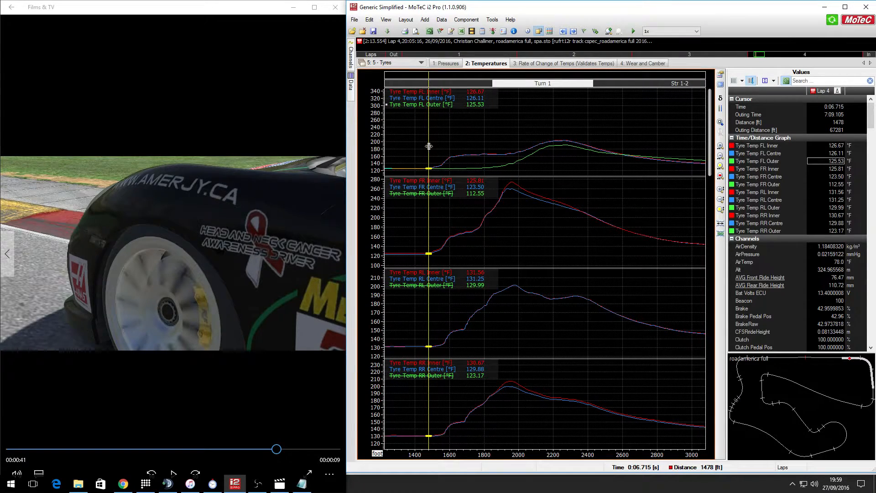
right_click(419, 107)
key("Escape")
right_click(419, 110)
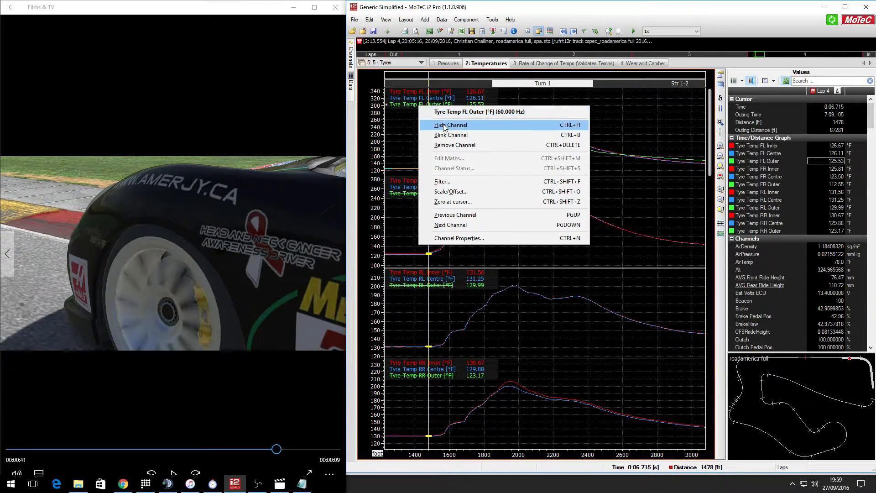
left_click(444, 128)
Examine Lap 4's tyre temperatures at about 1,691 and 1,837 ft on the approach to Turn 1.
left_click_drag(444, 128, 466, 128)
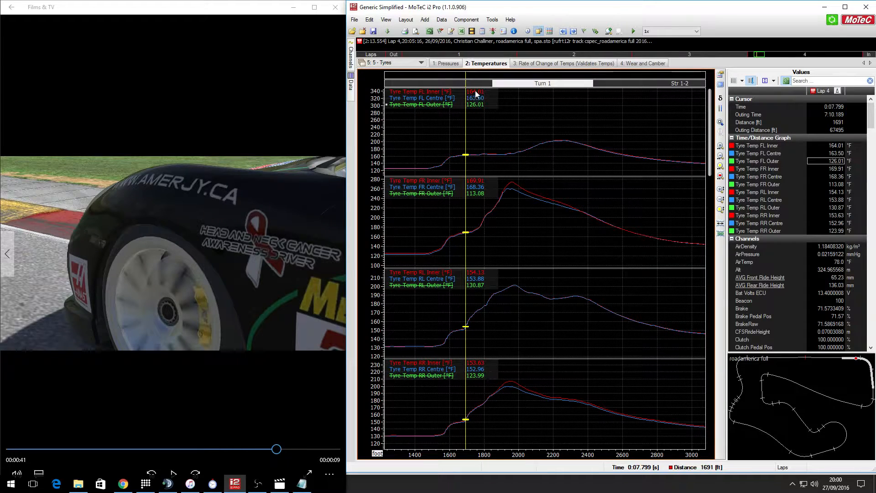
left_click(471, 133)
left_click_drag(470, 133, 490, 110)
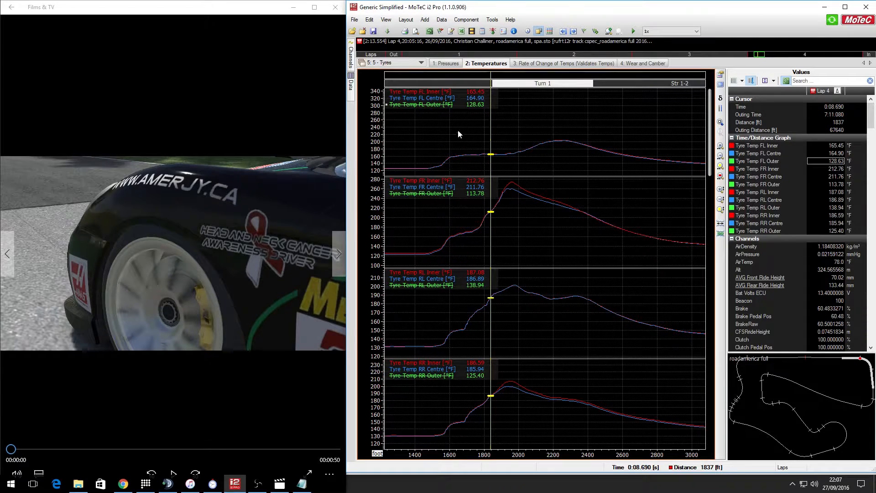
Compare the Wear and Camber readings at 1,837 ft with the Temperatures worksheet's traces.
left_click(633, 64)
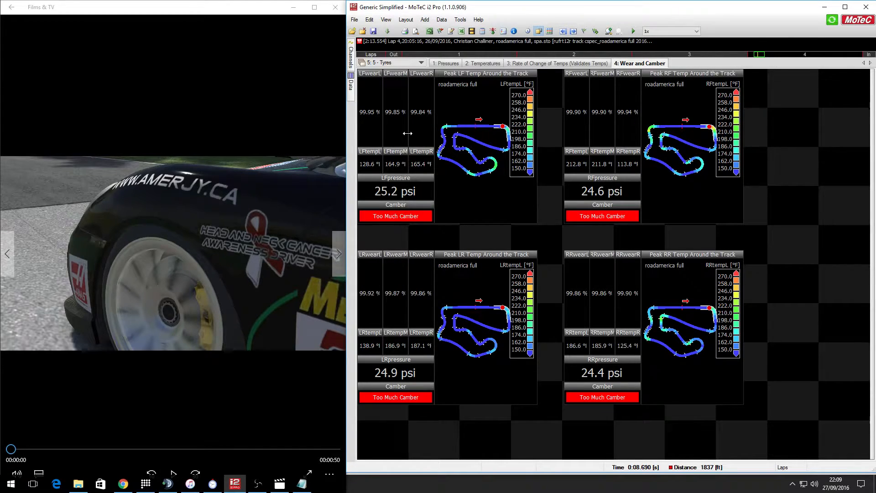
left_click(483, 64)
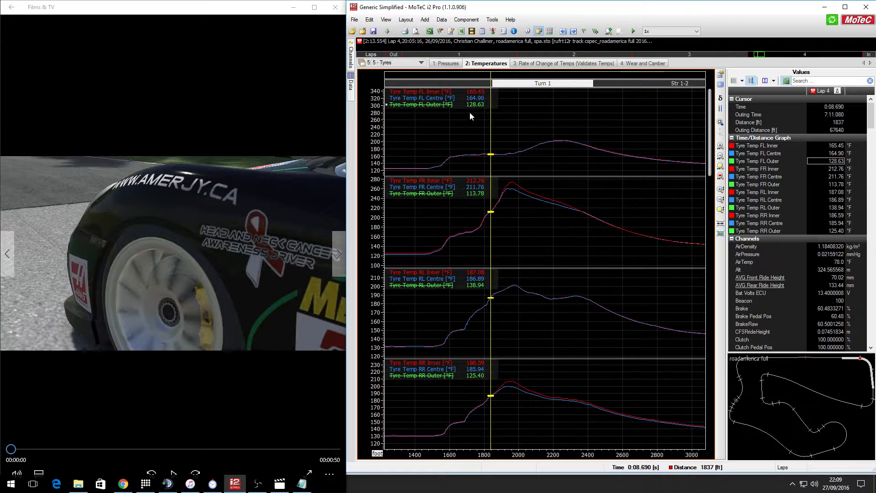
left_click(642, 64)
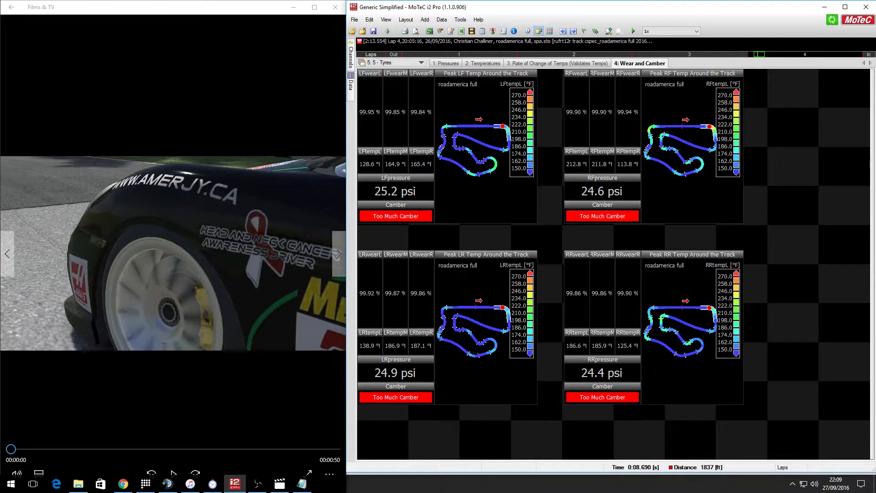
Examine Lap 4's tyre pressures at several points between about 1,463 and 2,566 ft around Turn 1.
left_click(448, 65)
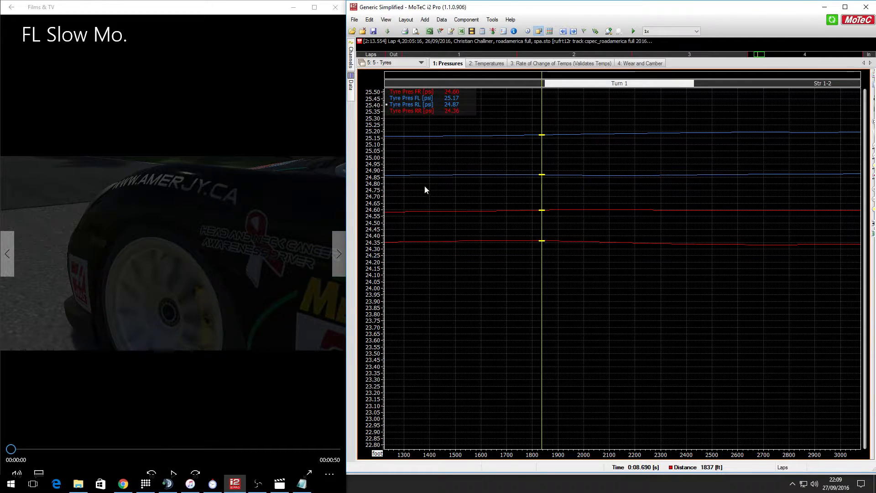
left_click(457, 200)
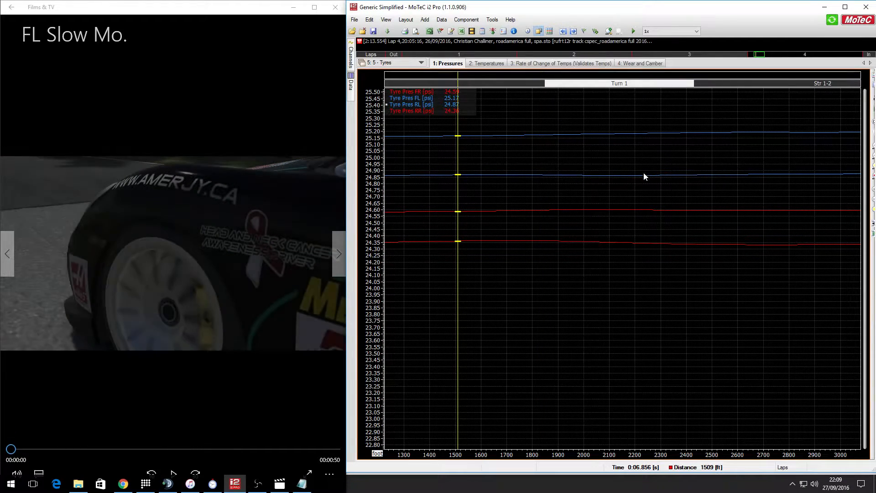
left_click(664, 175)
left_click(729, 185)
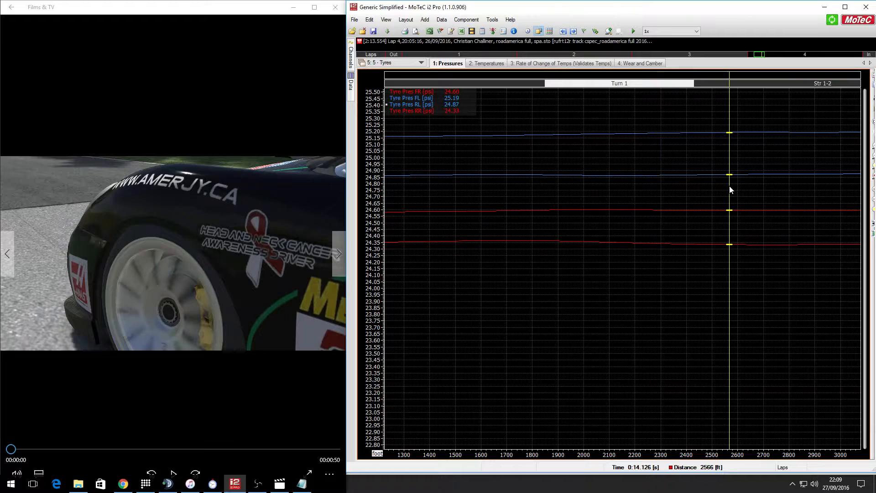
left_click(526, 199)
left_click(447, 200)
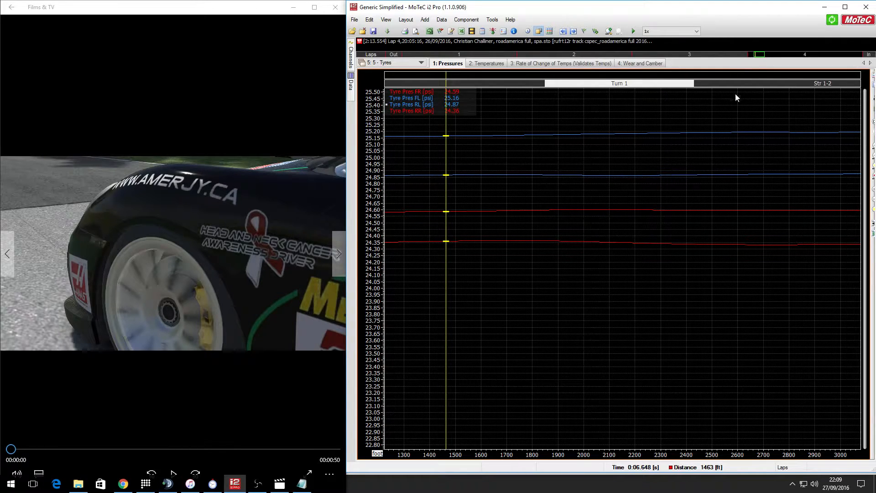
Extend the pressure graph across Laps 1 to 4 and trace the tyre pressures from Lap 2 into late Lap 4.
left_click(481, 55)
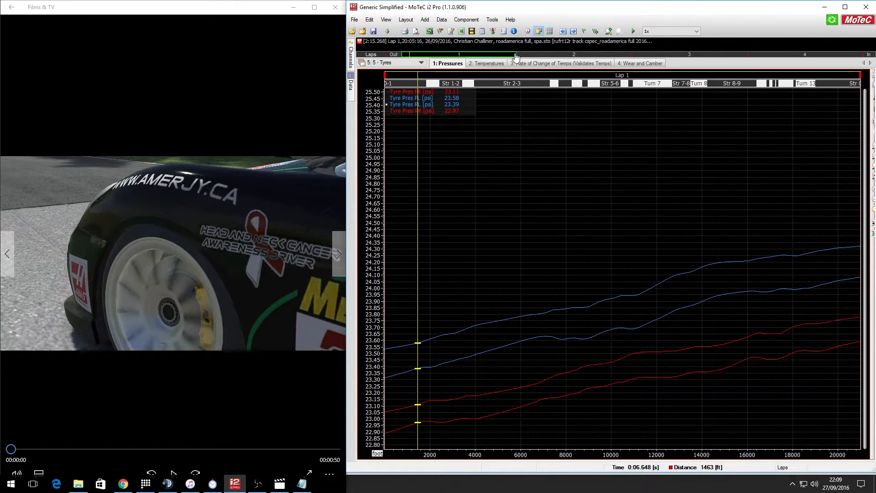
left_click_drag(516, 55, 858, 55)
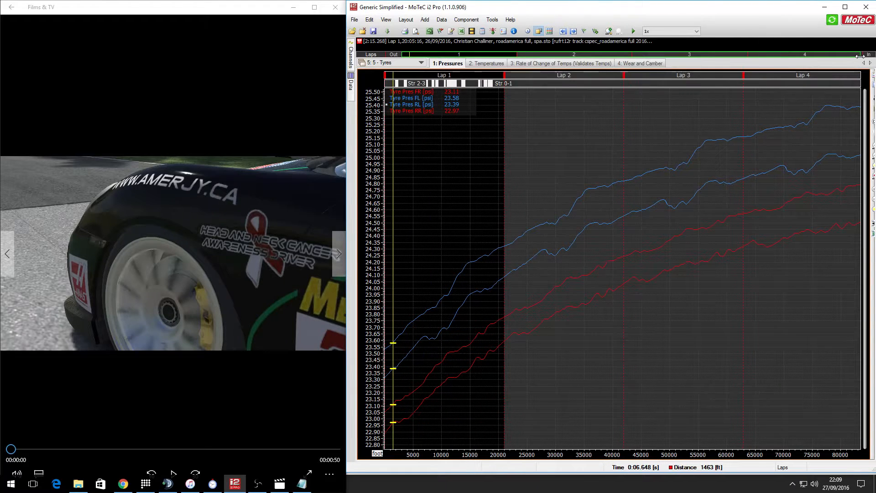
left_click(543, 225)
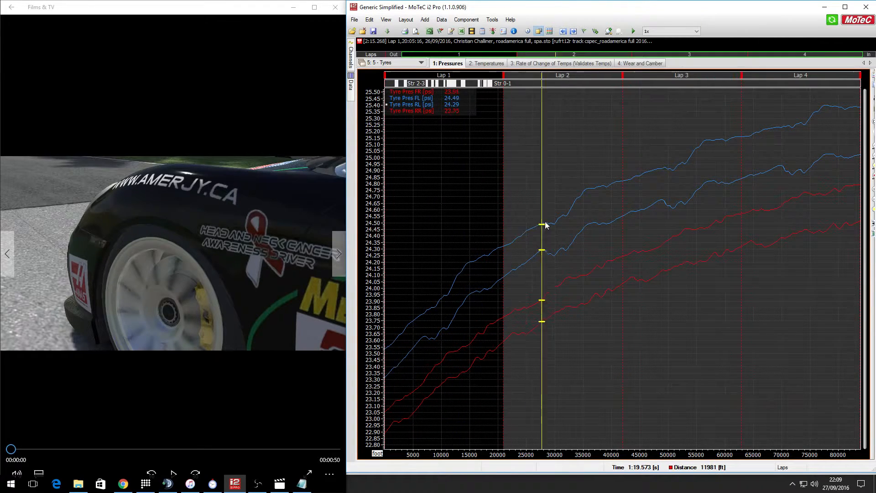
left_click_drag(546, 225, 830, 194)
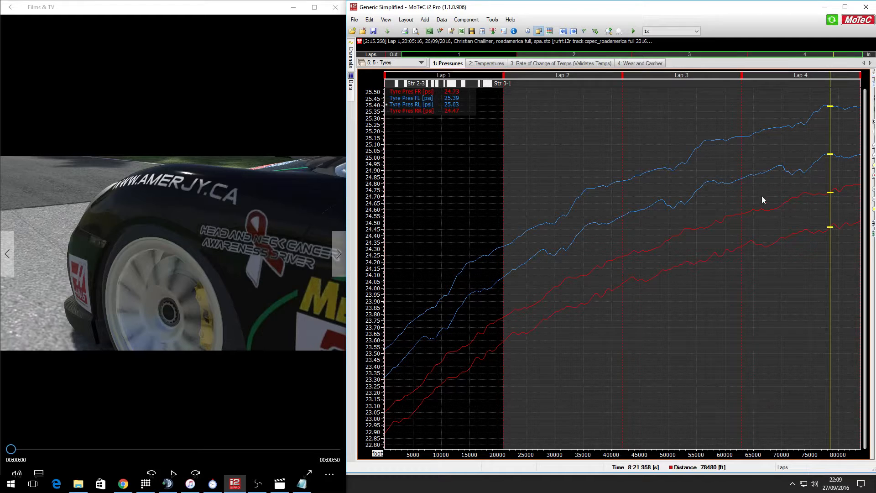
left_click(354, 32)
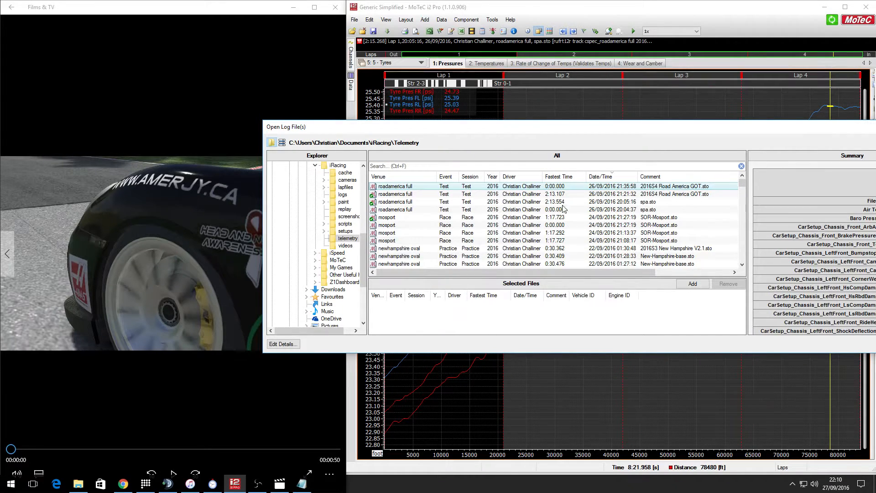
left_click(605, 217)
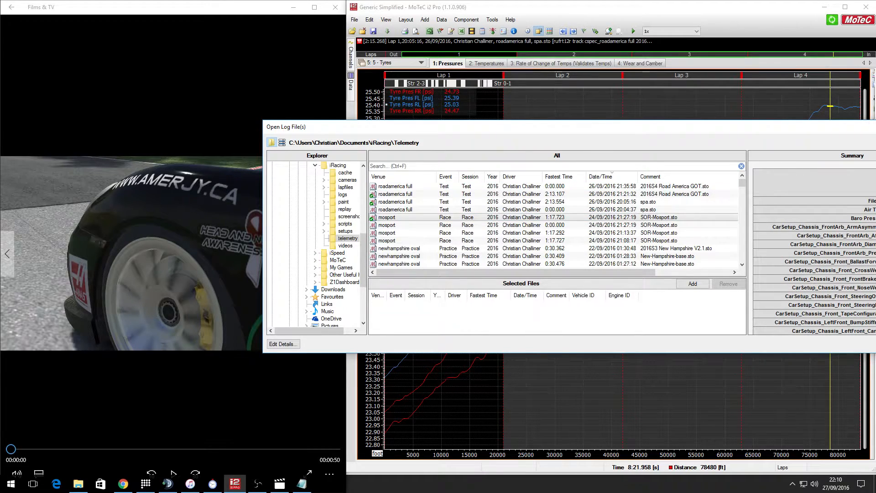
key("Escape")
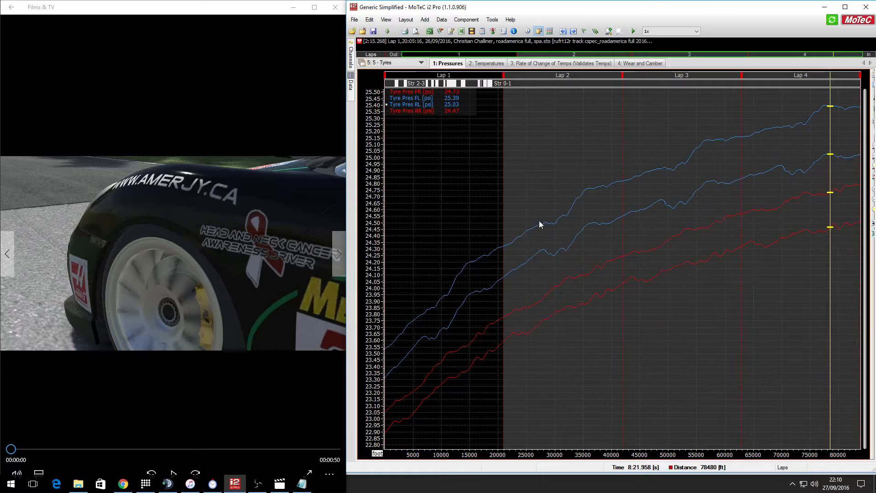
Display Lap 1 of the 24/09/2016 Mosport race log (SOR-Mosport.sto) on the tyre pressure graph.
left_click(351, 82)
left_click(367, 95)
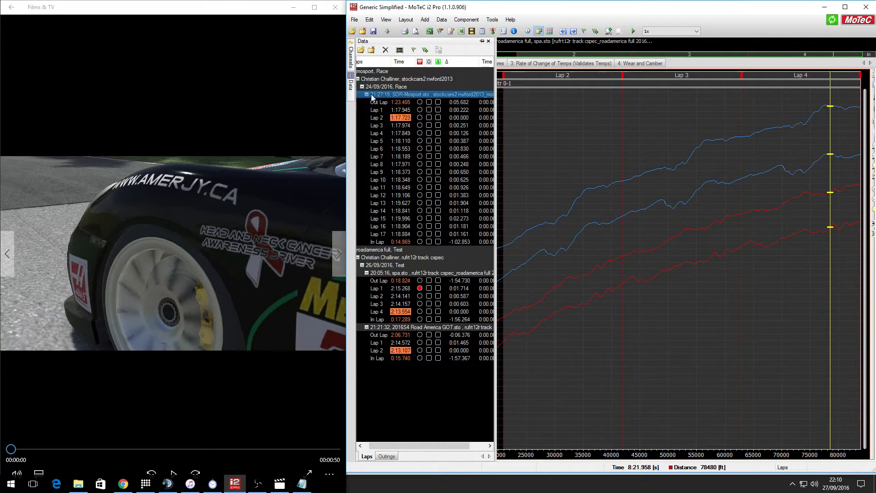
double_click(383, 110)
left_click(600, 146)
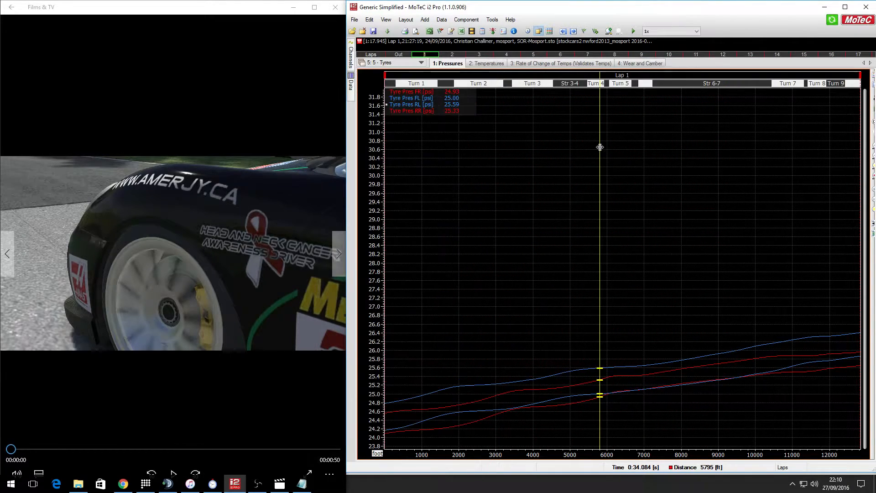
Extend the Mosport pressure graph across Laps 1 to 17 and trace how the four tyre pressures build over the stint.
left_click_drag(436, 56, 870, 55)
left_click_drag(723, 214, 845, 192)
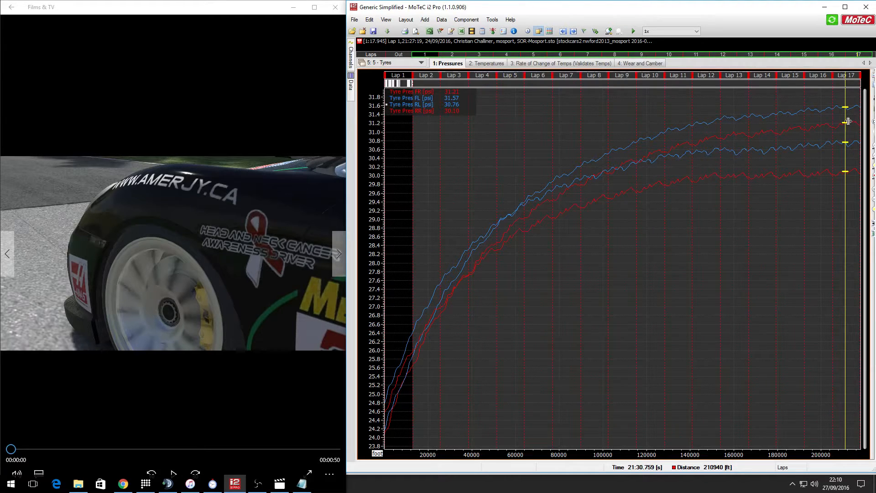
left_click_drag(544, 253, 518, 270)
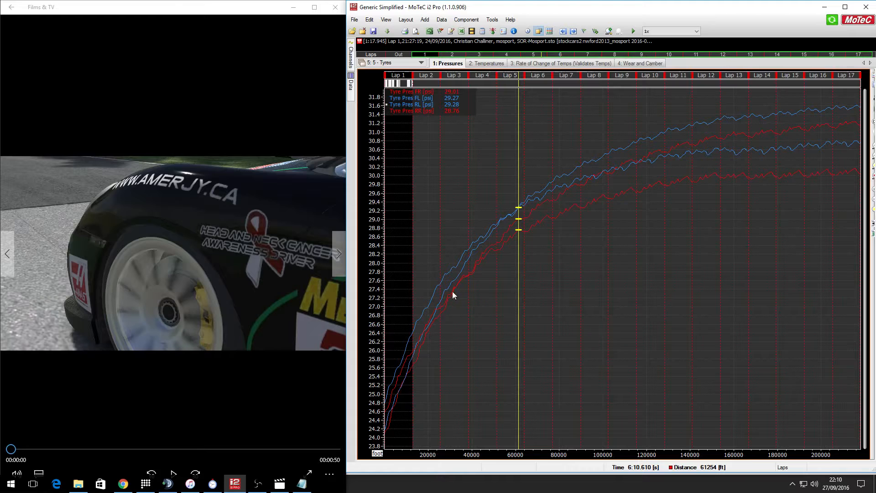
left_click_drag(415, 276, 533, 253)
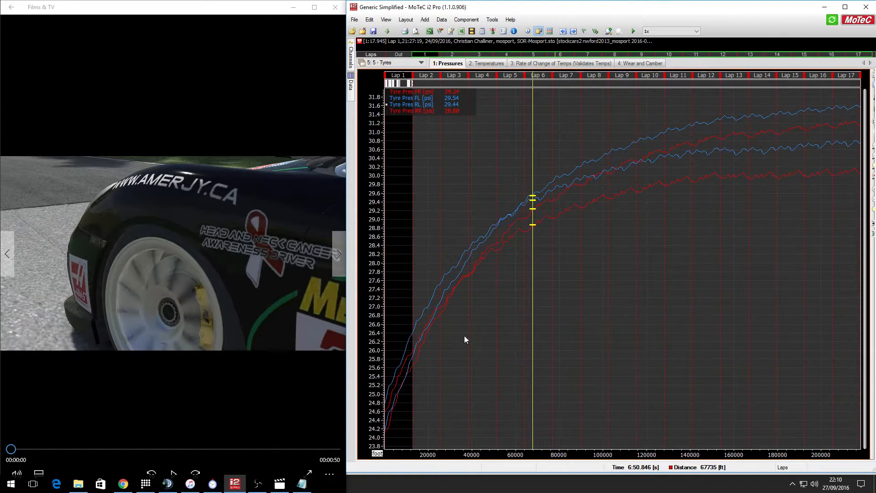
left_click_drag(736, 185, 846, 182)
left_click_drag(610, 213, 652, 236)
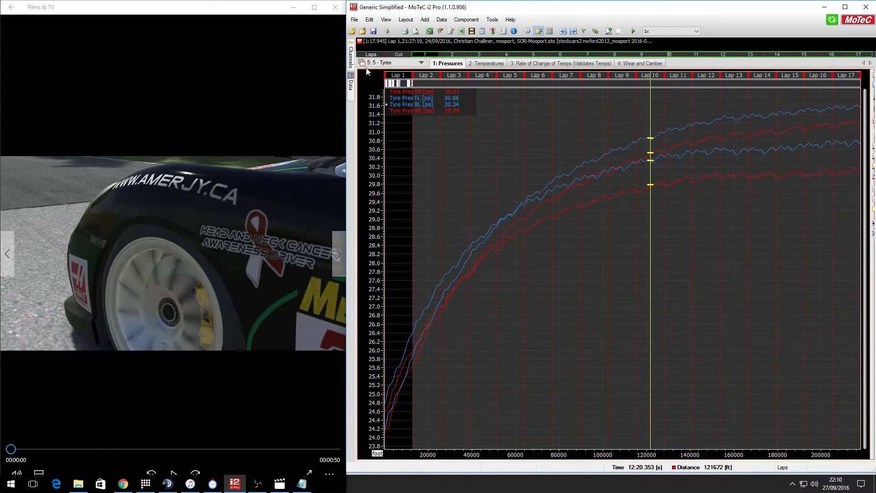
Return to Lap 1 of the 20:05:16 Road America spa.sto run and widen the MoTeC window to the full screen width.
left_click(351, 85)
left_click(367, 95)
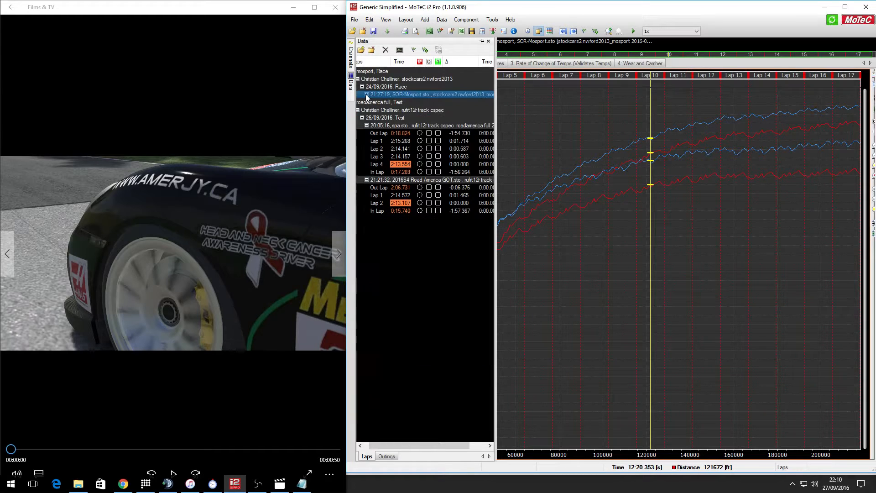
double_click(379, 141)
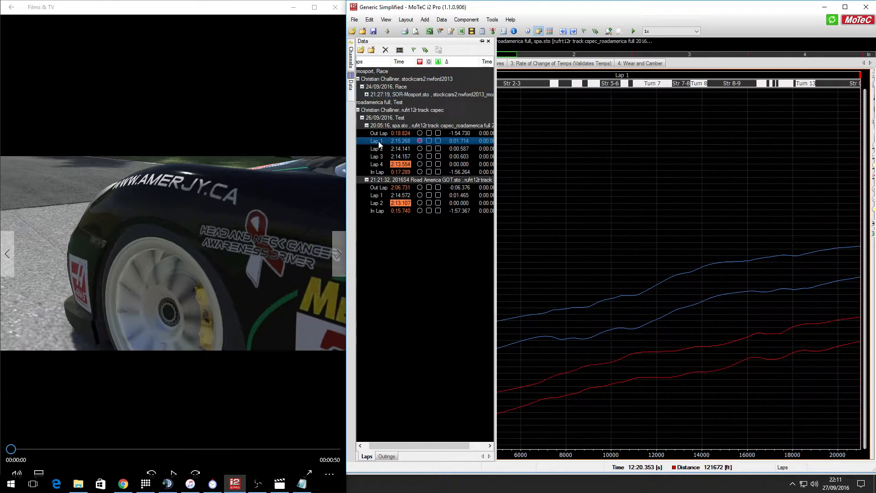
left_click(556, 161)
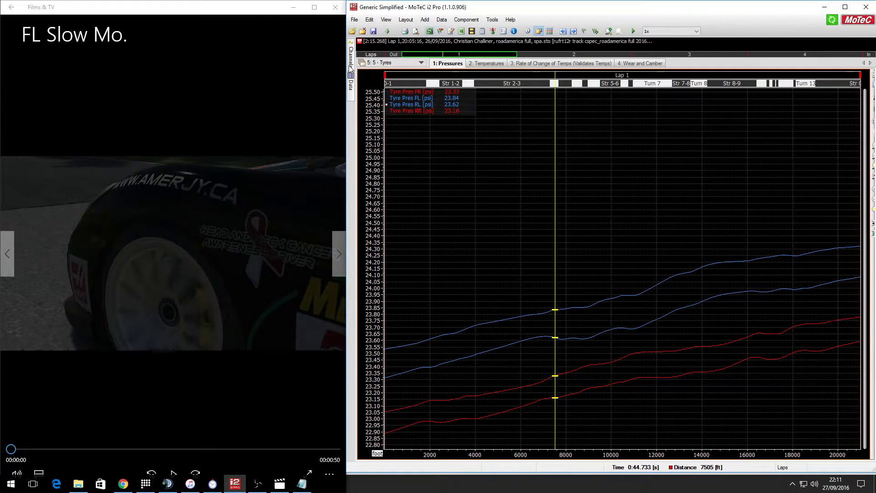
left_click_drag(347, 70, 0, 90)
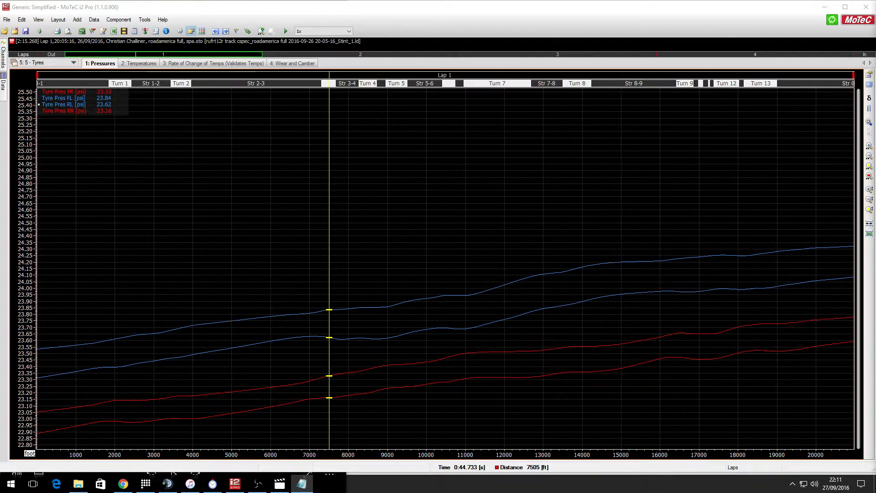
left_click(585, 157)
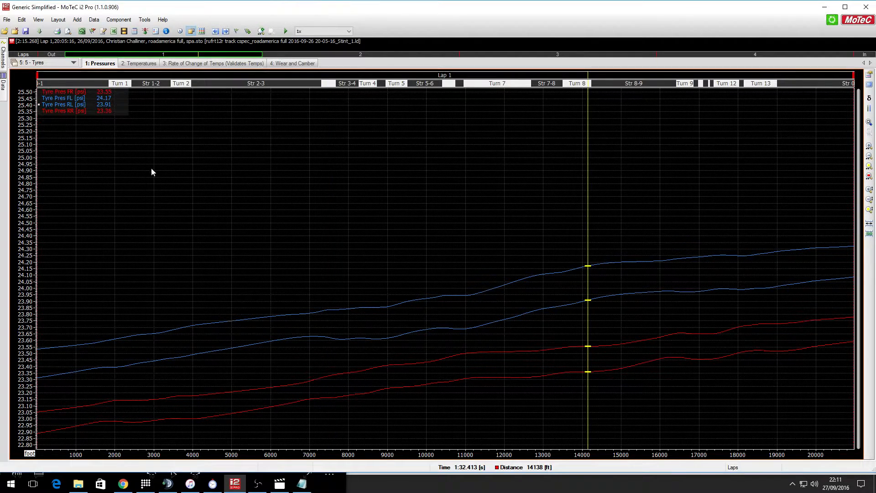
Examine Lap 1's Speed Map and compare the Wear and Camber peak temperature maps for Laps 1 and 4.
left_click(59, 64)
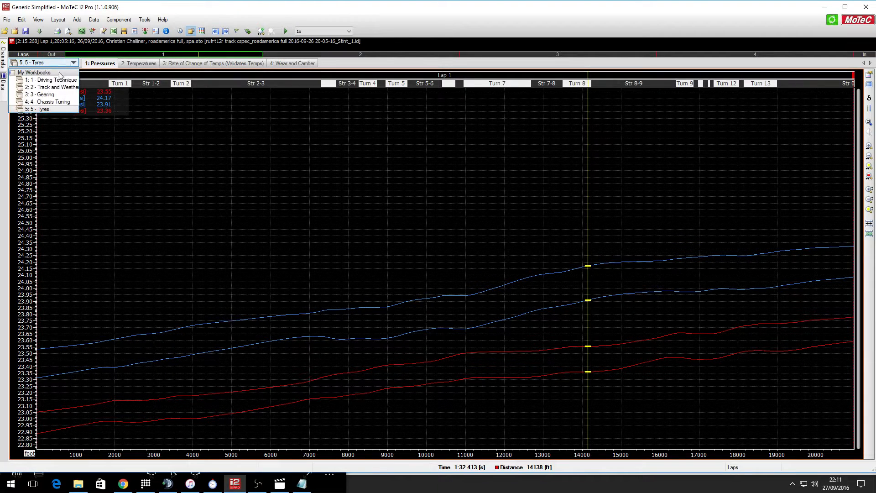
left_click(59, 87)
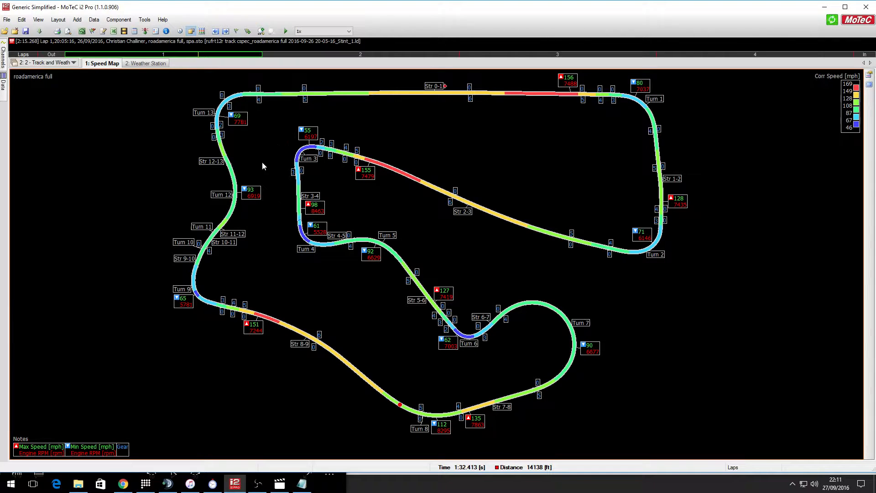
left_click(46, 62)
left_click(58, 110)
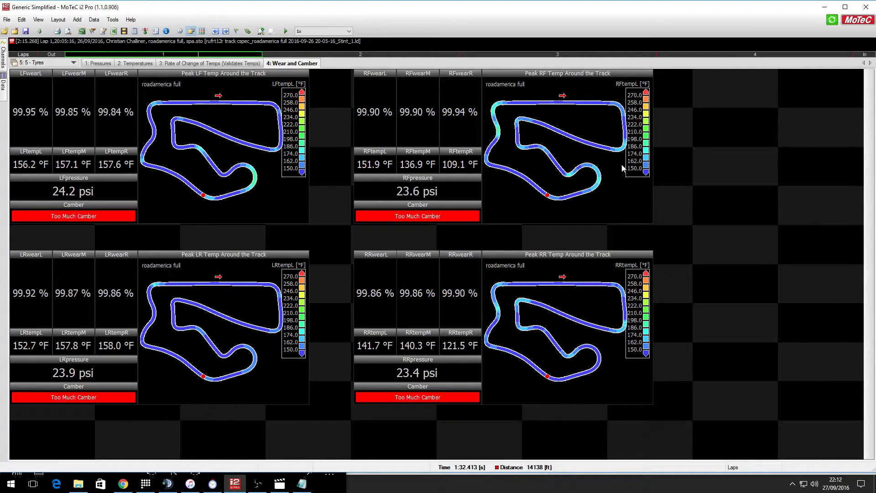
double_click(783, 58)
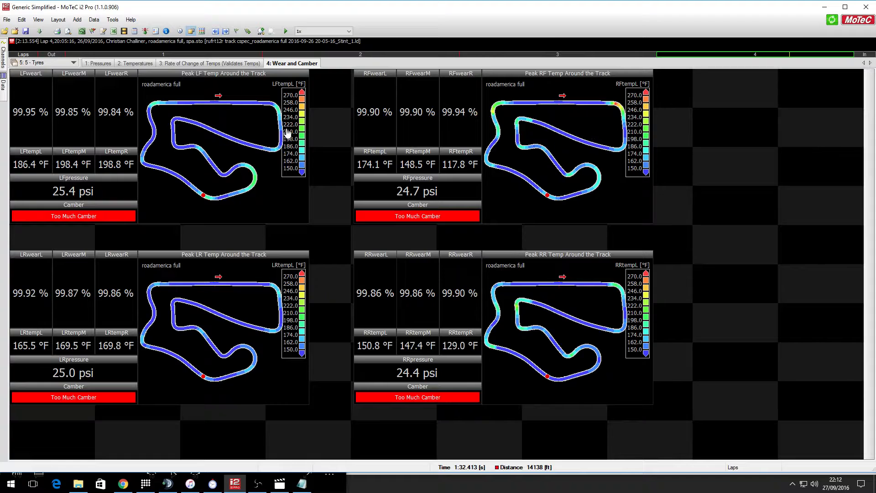
Show Lap 4's Speed Map and move the minimum and maximum speed labels near Turn 3 clear of the track.
left_click(58, 64)
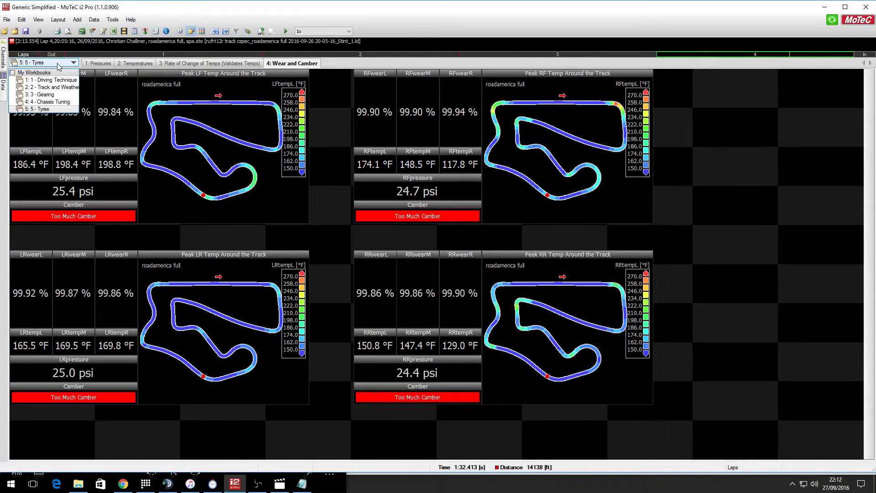
left_click(52, 86)
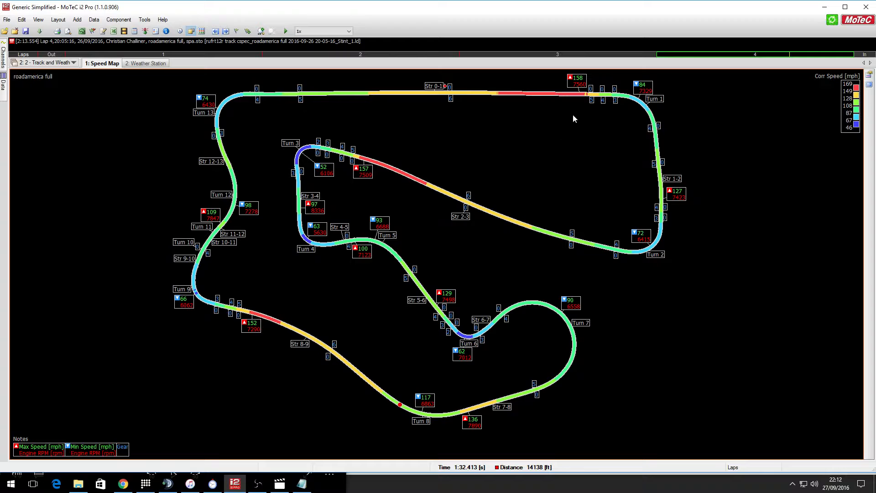
left_click_drag(368, 168, 393, 122)
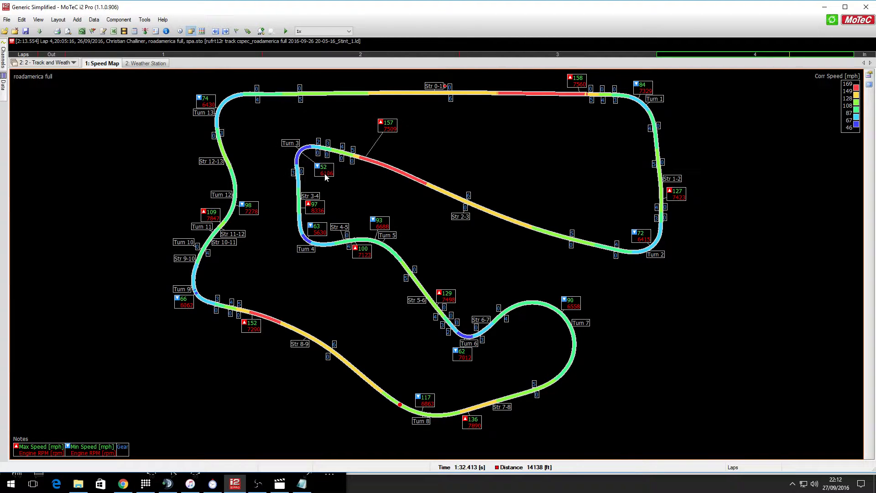
left_click_drag(324, 175, 268, 132)
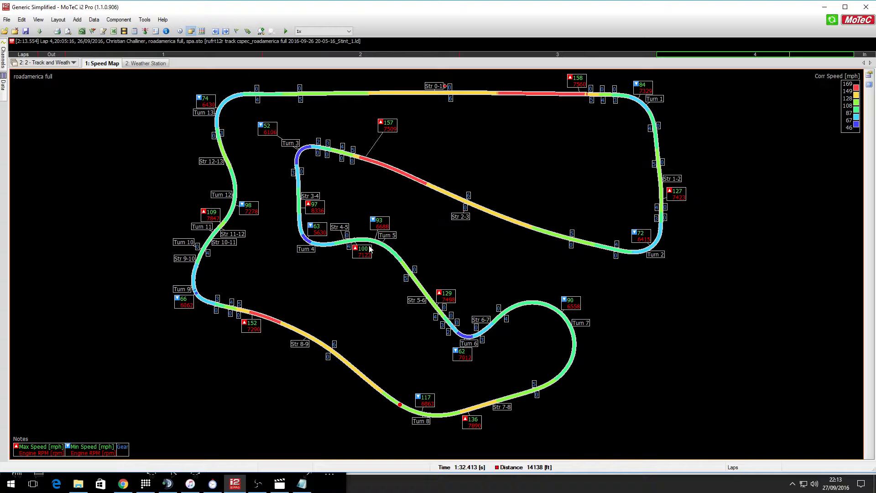
left_click_drag(271, 136, 274, 141)
left_click_drag(383, 129, 364, 124)
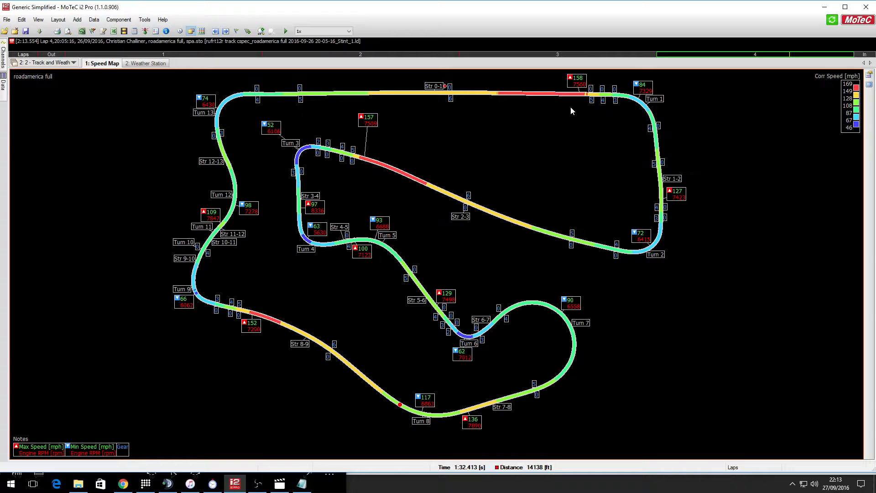
left_click_drag(577, 82, 577, 84)
left_click_drag(584, 84, 583, 81)
Examine the Gearing workbook's Gear Map for Lap 4 and compare it with Lap 1.
left_click(72, 63)
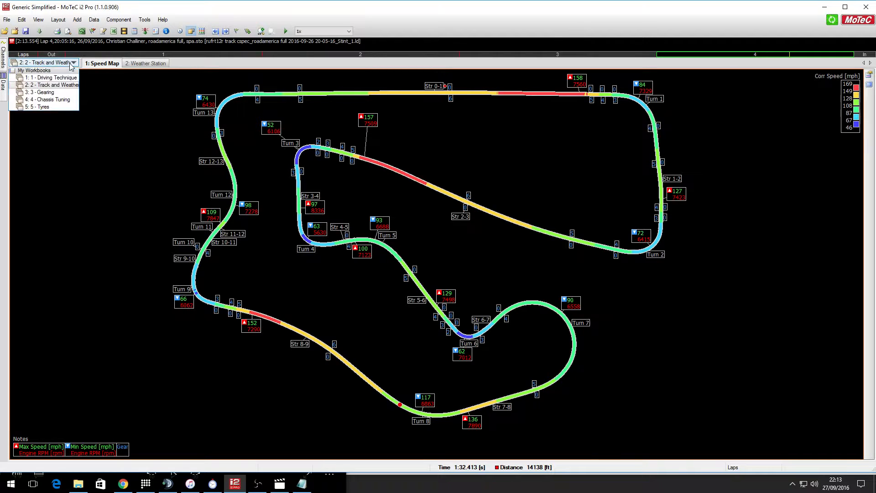
left_click(50, 92)
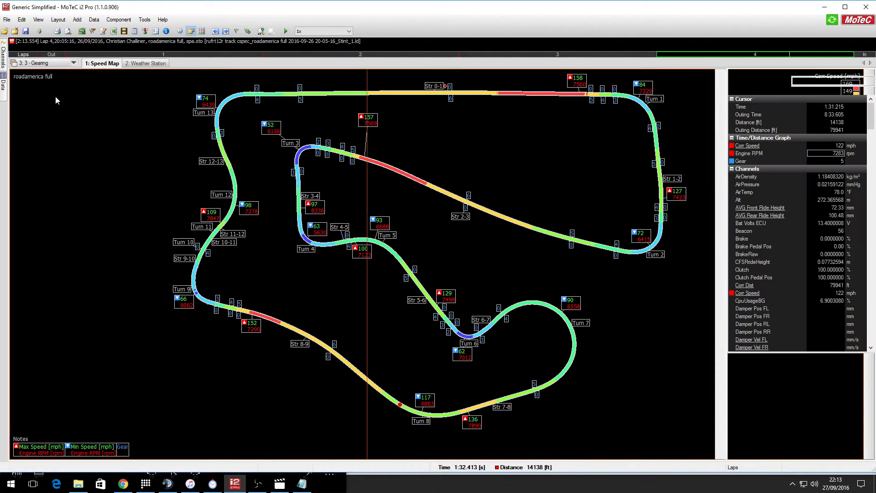
left_click(98, 63)
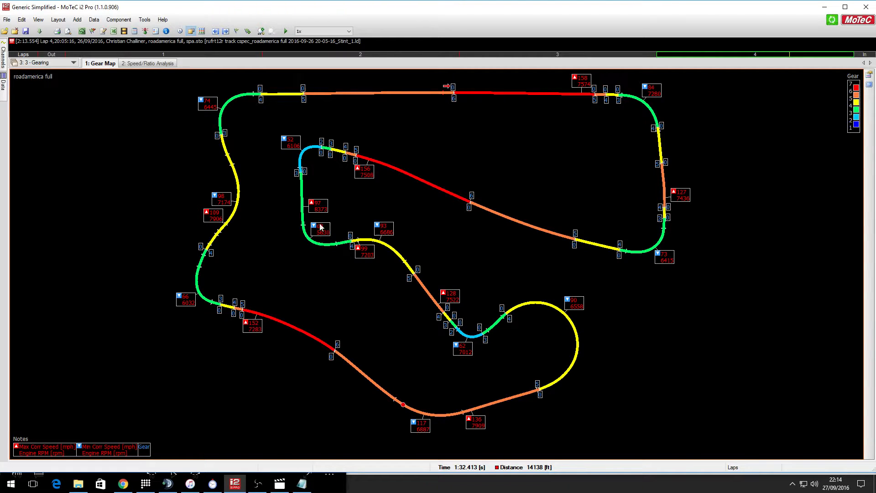
left_click(240, 55)
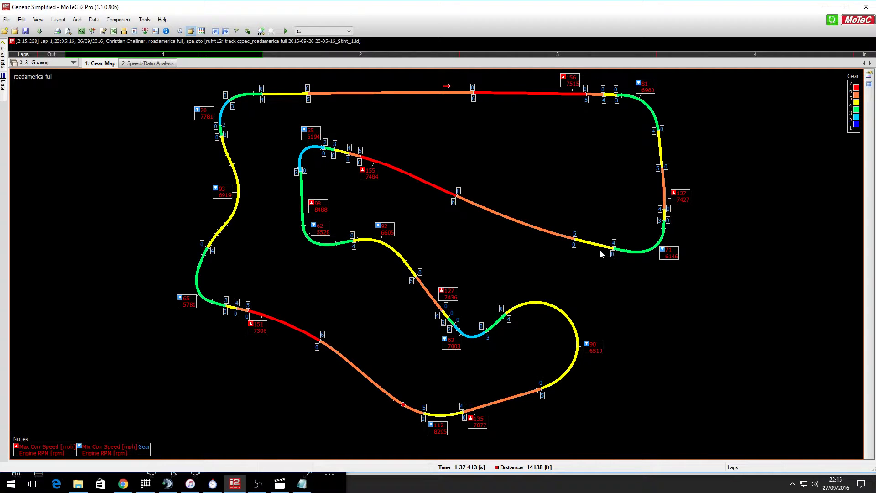
Examine Lap 1's speed, RPM and gear in the Speed/Ratio Analysis worksheet, including at about 1,131 ft before Turn 1.
left_click(159, 64)
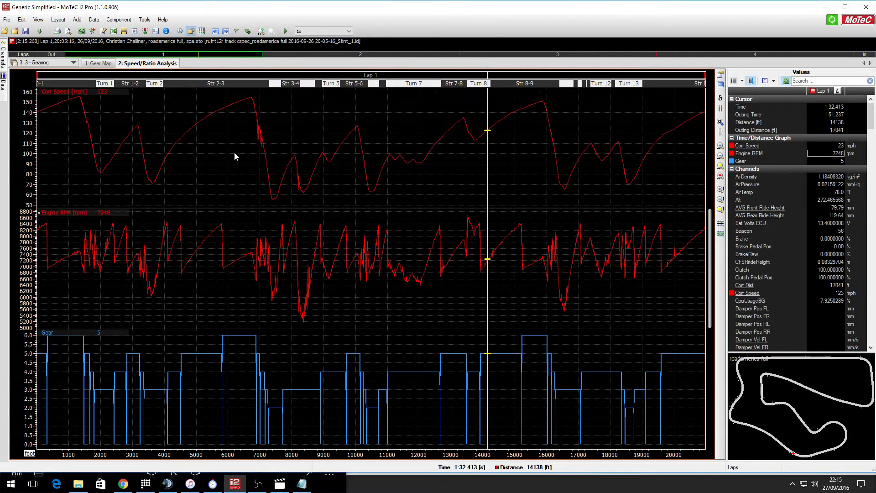
left_click_drag(49, 151, 203, 168)
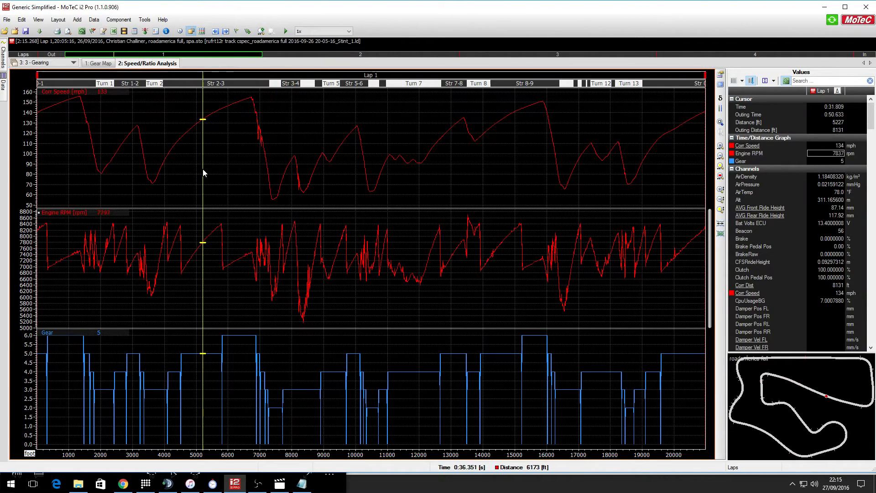
left_click(69, 166)
left_click_drag(69, 164, 73, 169)
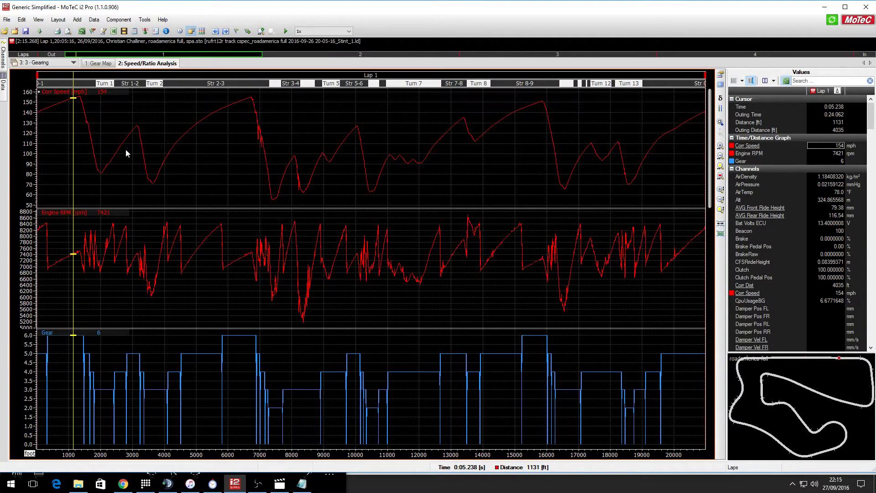
Compare Lap 1's speed, RPM and gear at points between about 4,311 and 6,688 ft along Str 2-3.
left_click_drag(149, 164, 175, 160)
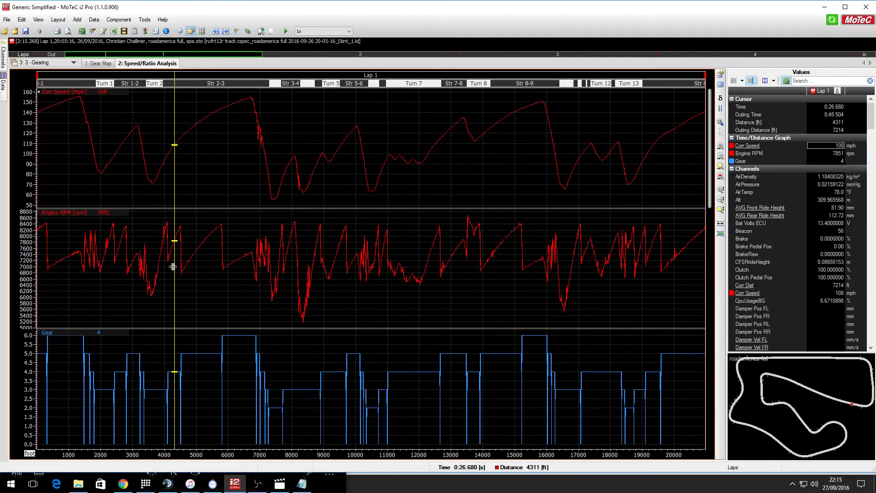
left_click_drag(173, 267, 205, 263)
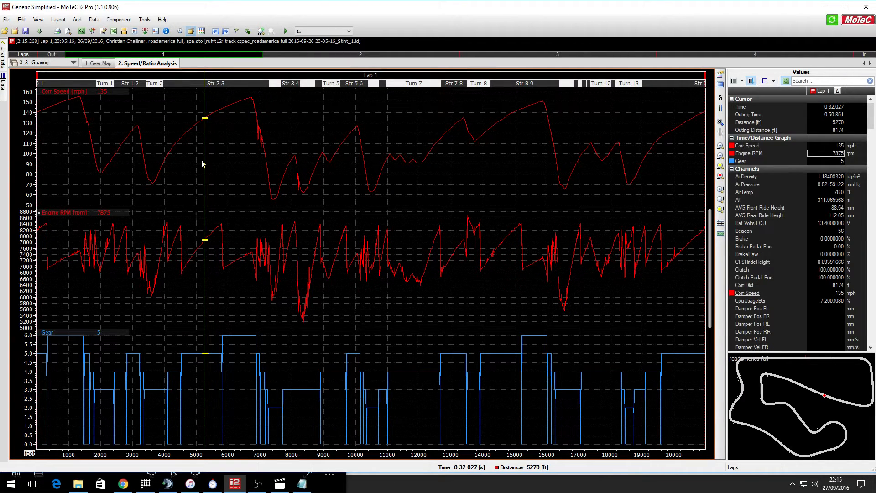
left_click_drag(203, 163, 186, 142)
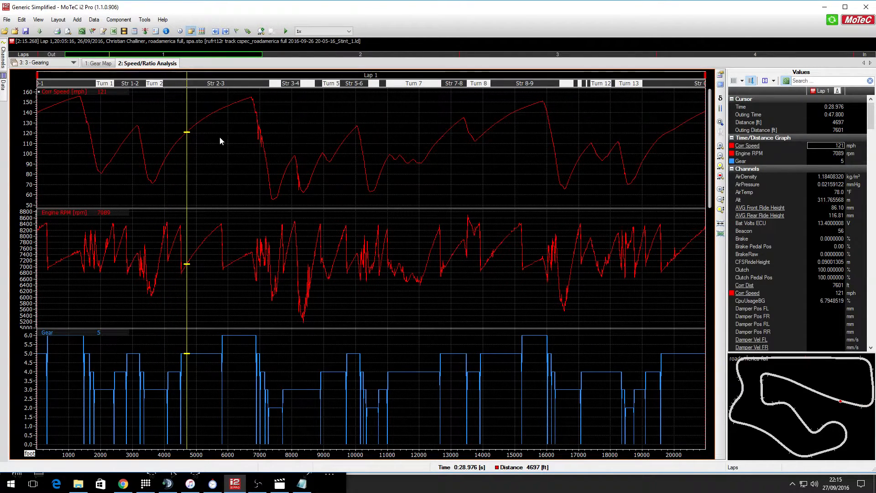
left_click_drag(187, 132, 251, 123)
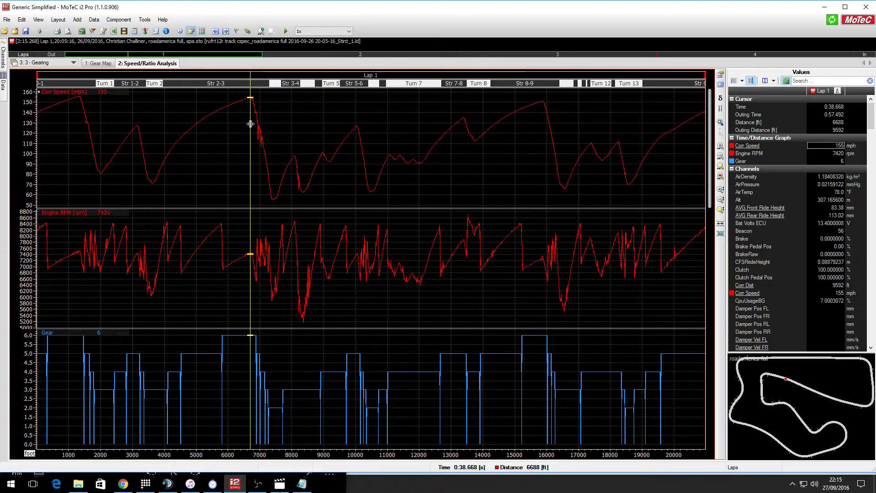
left_click(190, 157)
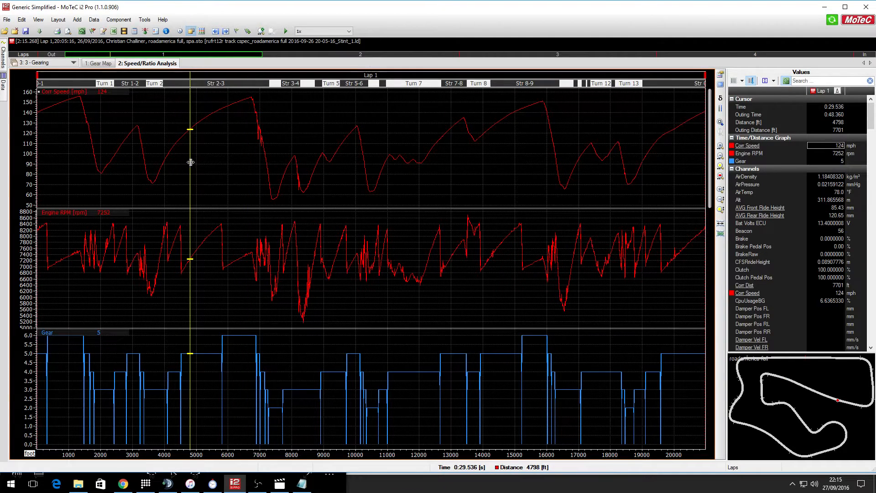
Inspect Lap 1's speed, RPM and gear along Str 2-3 at points between about 5,270 and 6,731 ft.
left_click_drag(190, 161, 249, 133)
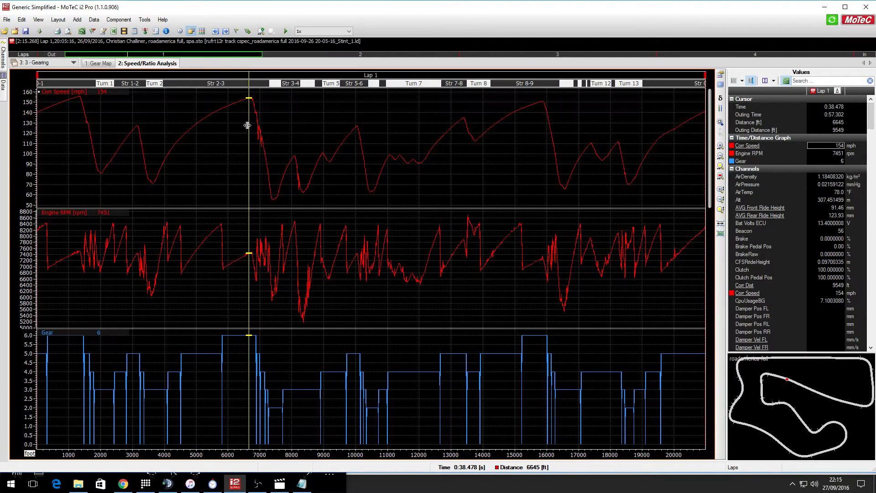
left_click_drag(247, 126, 251, 121)
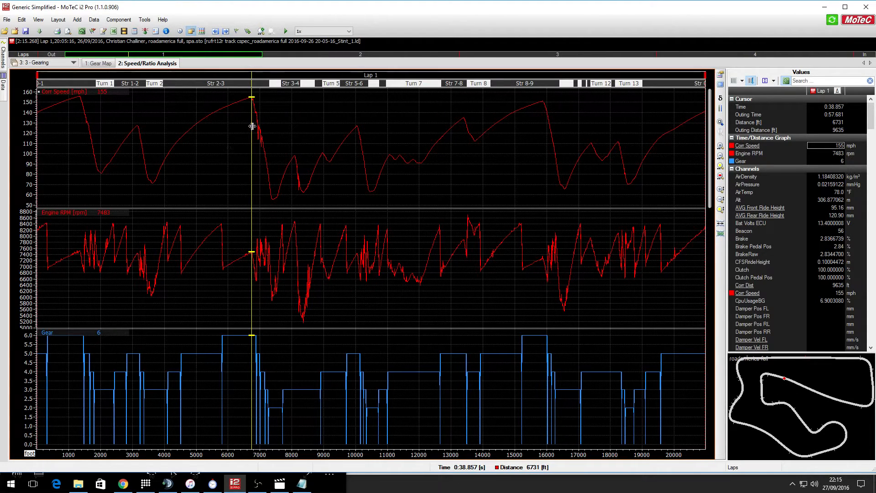
mouse_move(253, 126)
left_mouse_down()
mouse_move(240, 126)
mouse_move(260, 126)
mouse_move(246, 125)
left_mouse_up()
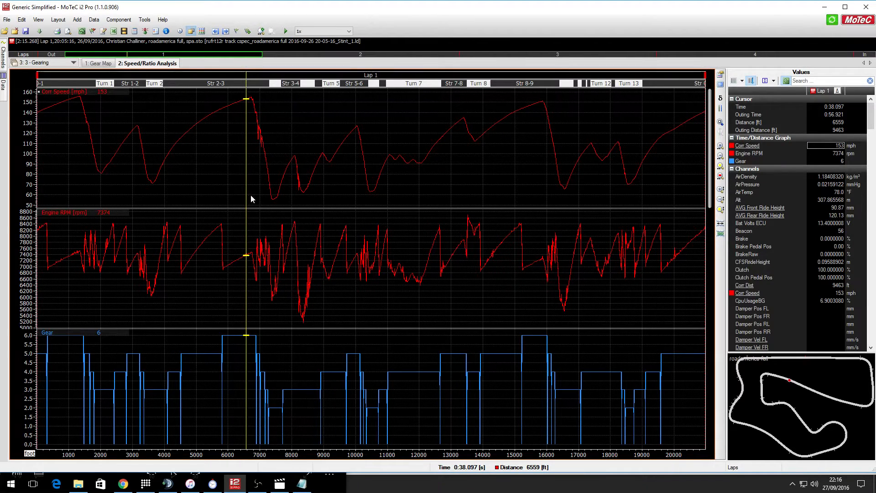
mouse_move(246, 180)
left_mouse_down()
mouse_move(172, 190)
mouse_move(240, 177)
left_mouse_up()
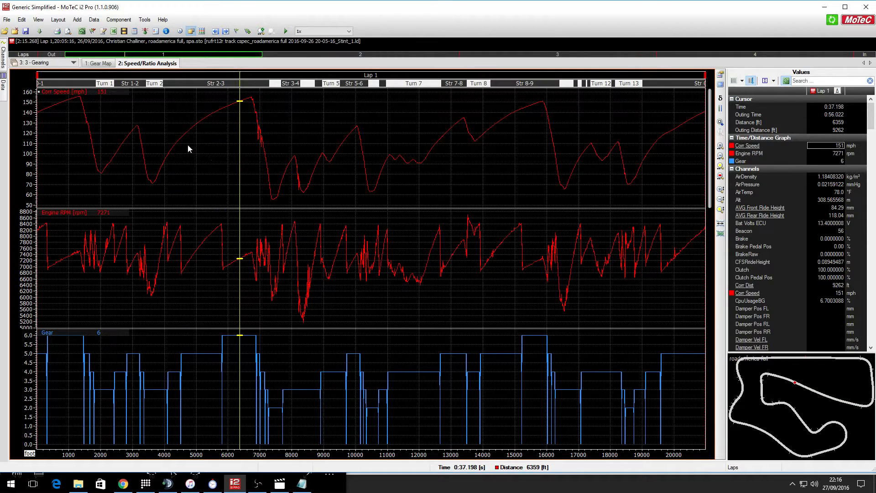
mouse_move(198, 145)
left_mouse_down()
mouse_move(186, 162)
mouse_move(205, 173)
left_mouse_up()
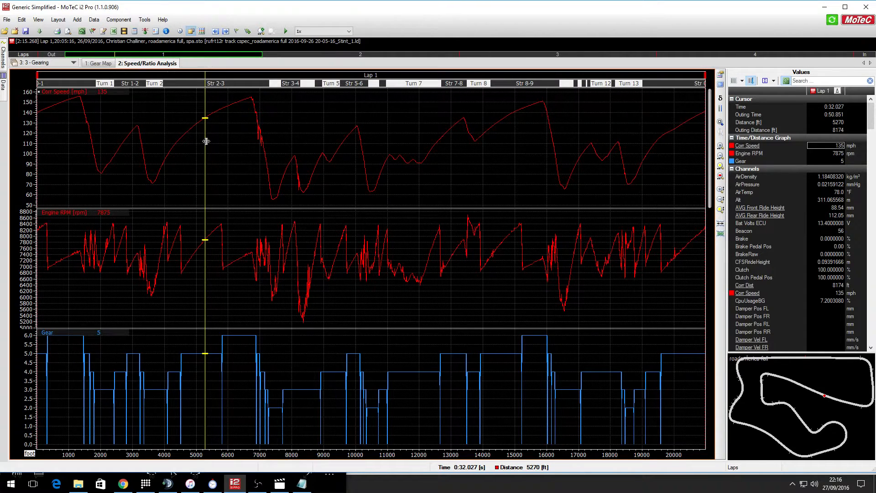
mouse_move(205, 139)
left_mouse_down()
mouse_move(225, 137)
mouse_move(176, 147)
mouse_move(159, 176)
mouse_move(246, 147)
left_mouse_up()
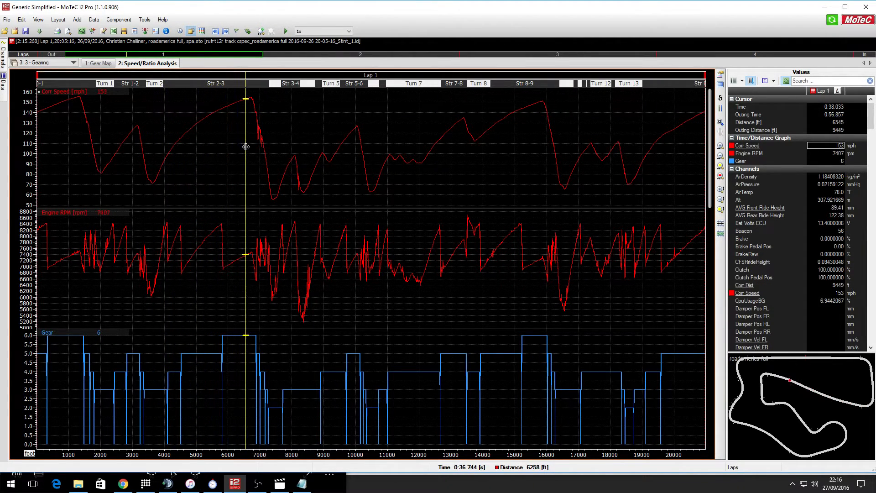
Check Lap 1's Gear Map and re-examine the Speed/Ratio Analysis traces along Str 2-3 between about 4,511 and 6,216 ft.
left_click(93, 65)
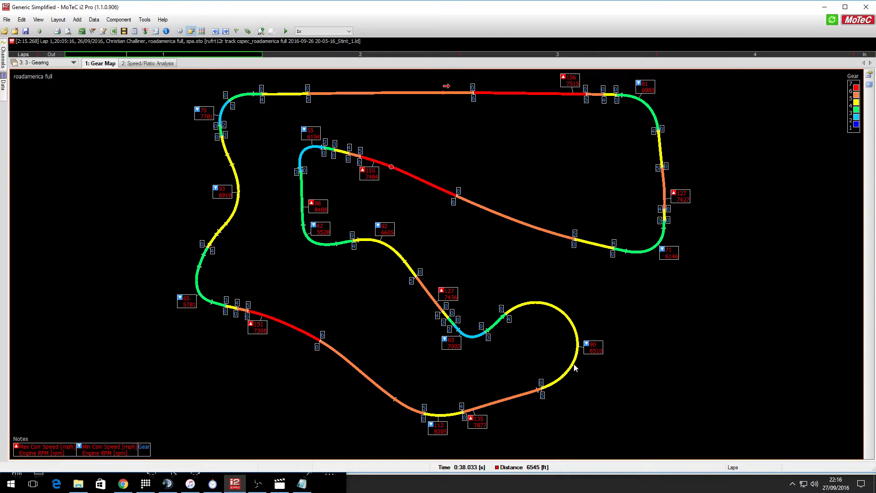
left_click(155, 64)
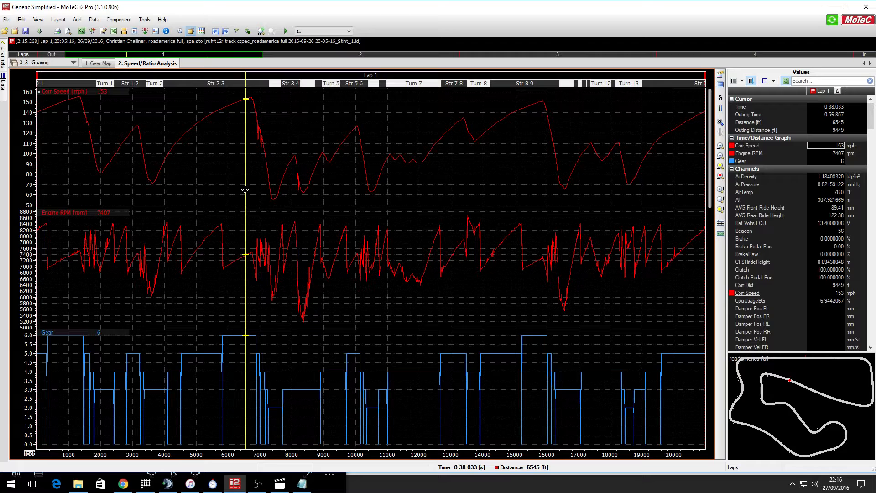
left_click(181, 162)
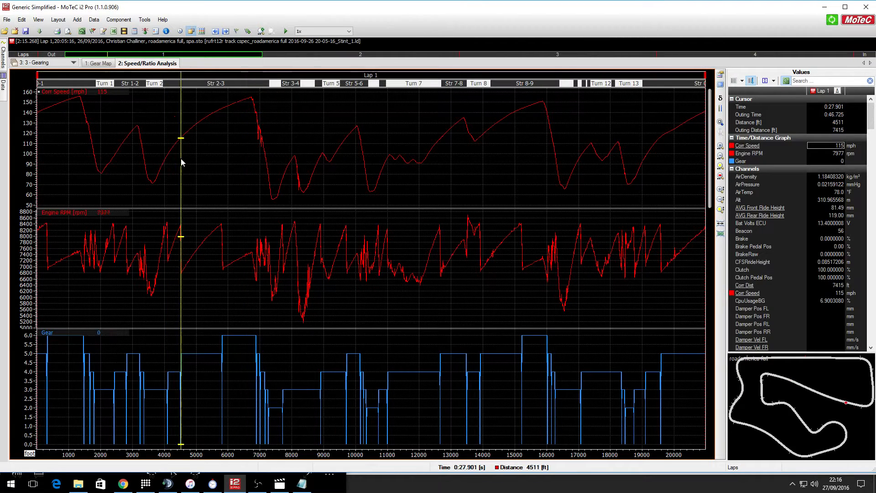
left_click(194, 122)
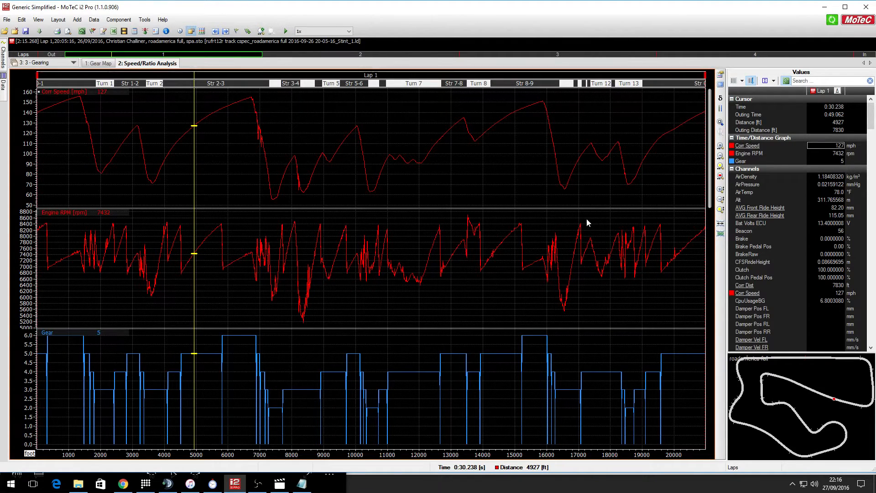
left_click_drag(195, 148, 235, 110)
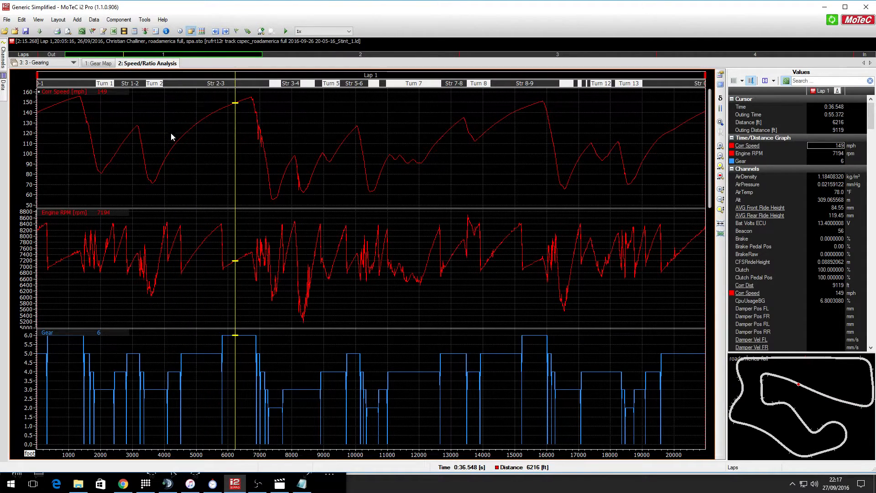
left_click_drag(184, 146, 216, 120)
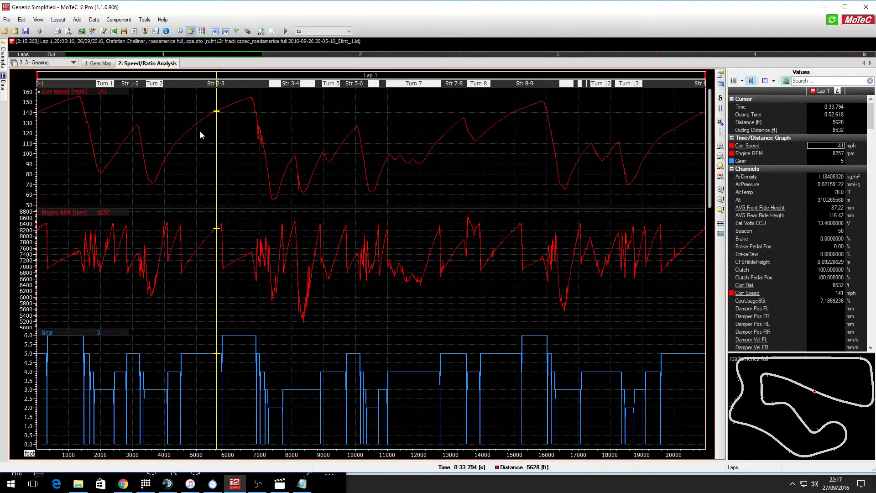
Show the Chassis Tuning workbook's Splitter and Ride Heights worksheet and move the Lap 1 cursor to about 13,400 ft near Turn 8.
left_click(73, 65)
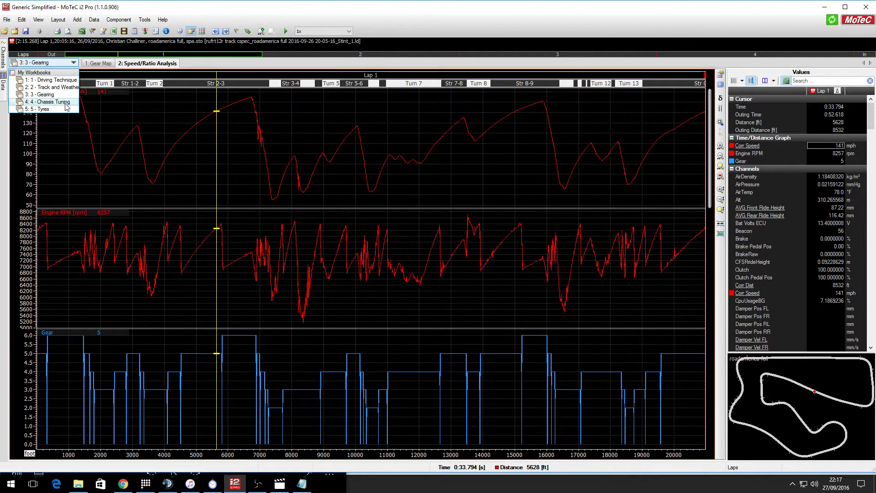
left_click(65, 103)
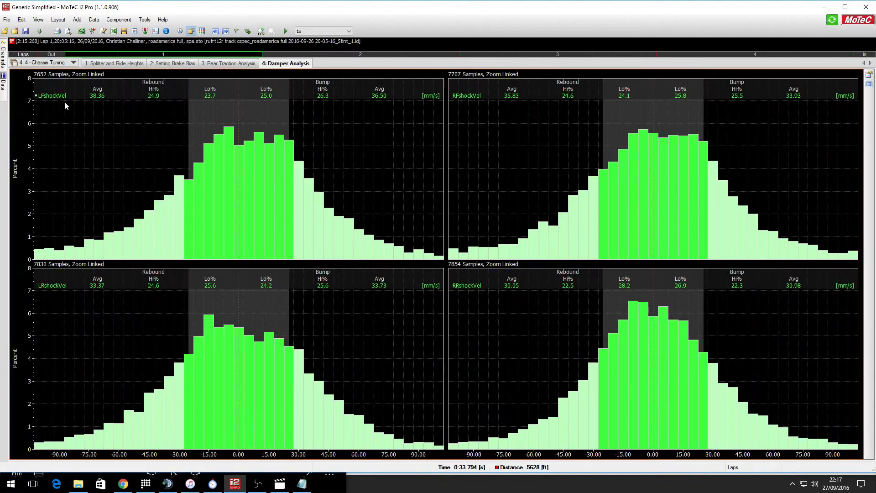
left_click(106, 63)
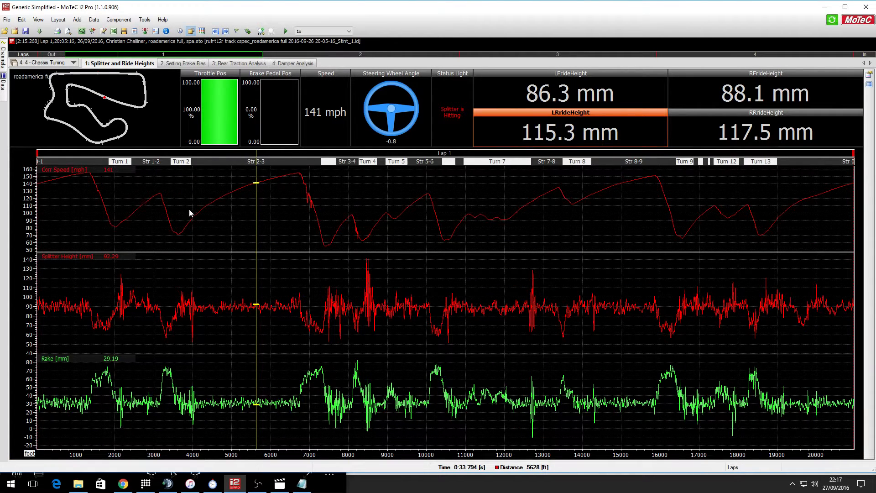
left_click_drag(171, 209, 560, 216)
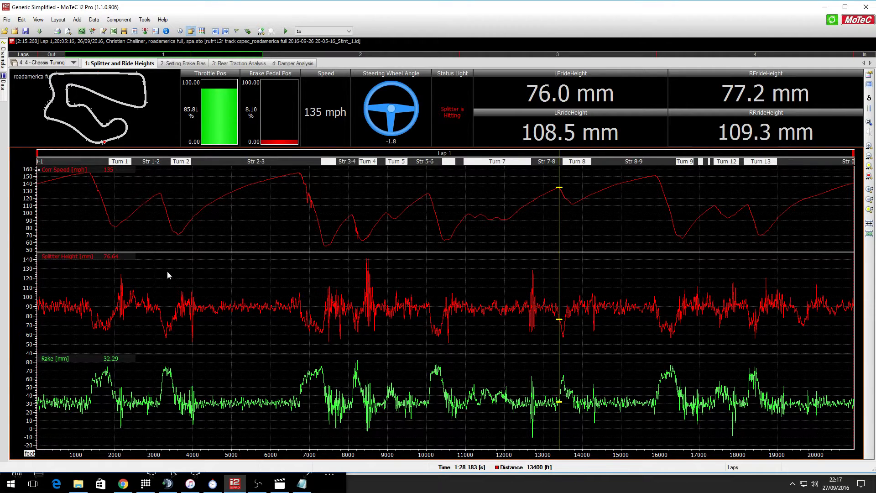
Examine Lap 1's ride heights, splitter height and rake at about 3,830 ft, 6,536 ft, and through Turn 1 from 1,558 to 2,331 ft.
left_click(185, 274)
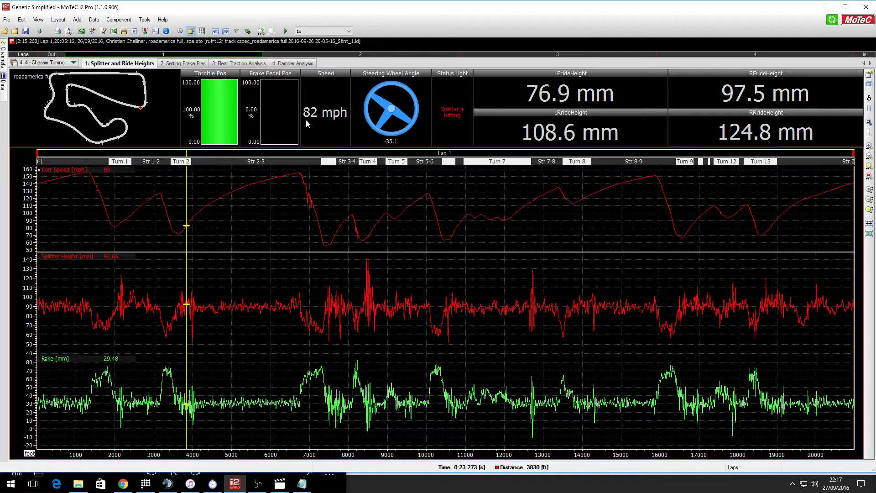
left_click(448, 92)
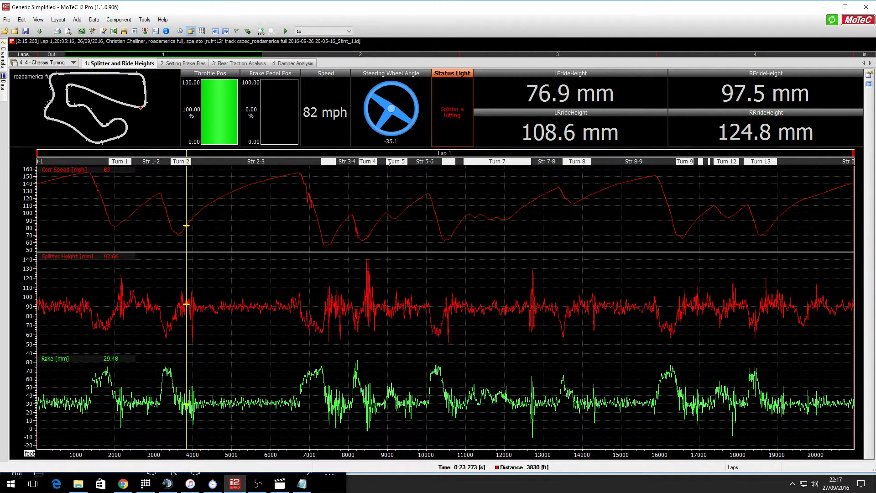
left_click(292, 208)
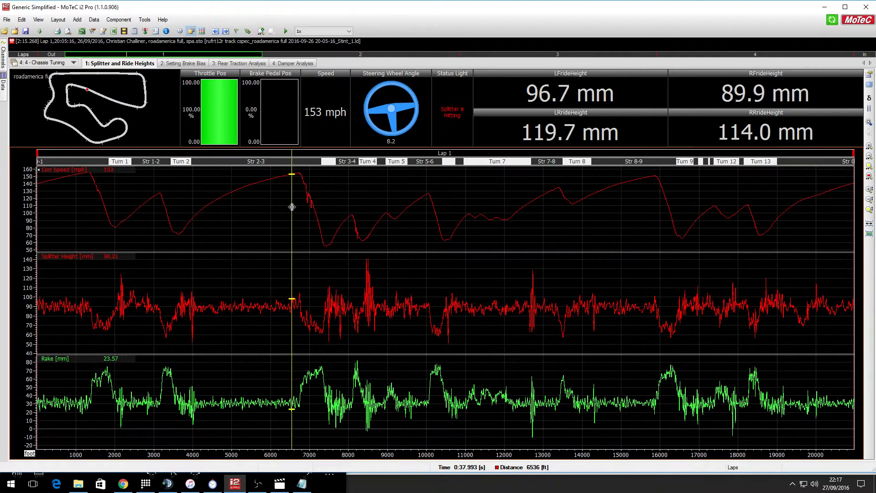
left_click(98, 216)
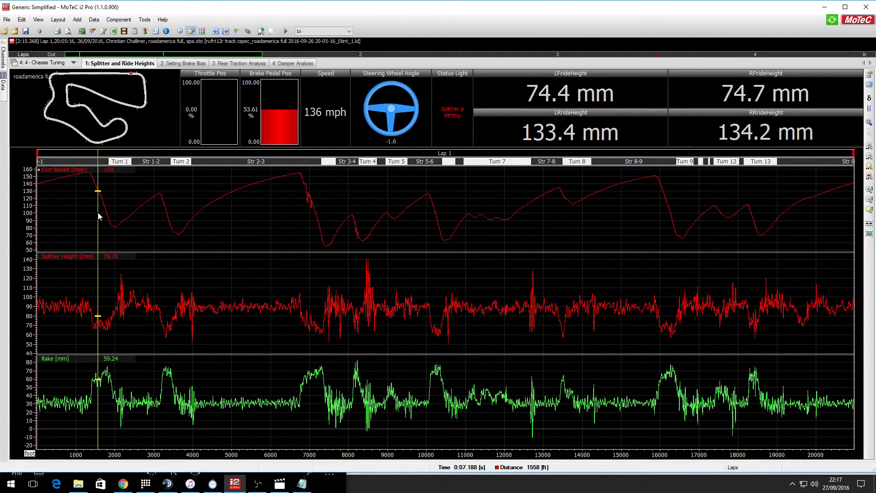
left_click_drag(98, 216, 128, 215)
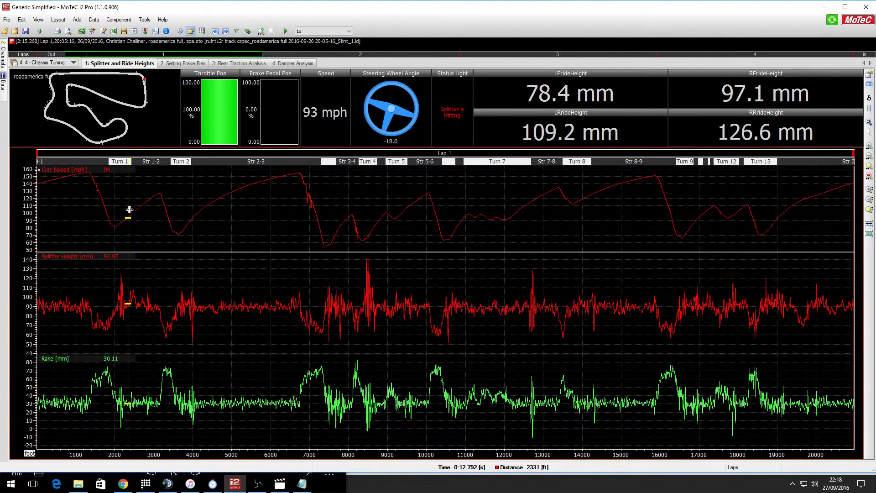
Compare Lap 1's ride heights, splitter height and rake at about 3,057 ft and between about 4,990 and 5,400 ft on Str 2-3.
mouse_move(165, 325)
left_mouse_down()
mouse_move(208, 302)
mouse_move(195, 309)
mouse_move(191, 341)
mouse_move(156, 346)
left_mouse_up()
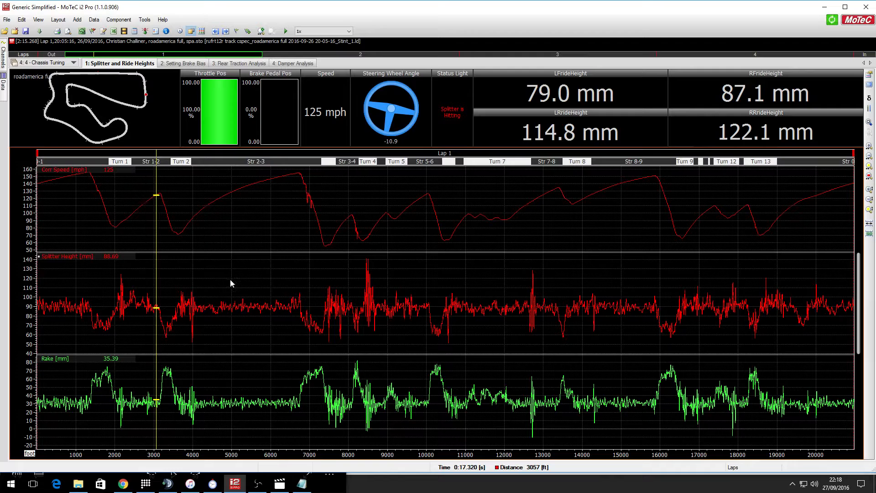
left_click_drag(220, 282, 234, 279)
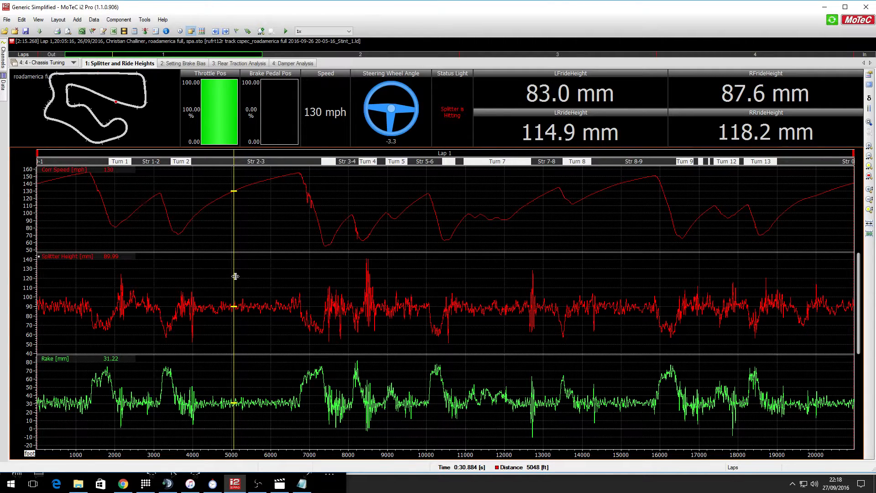
mouse_move(235, 276)
left_mouse_down()
mouse_move(98, 285)
mouse_move(231, 279)
left_mouse_up()
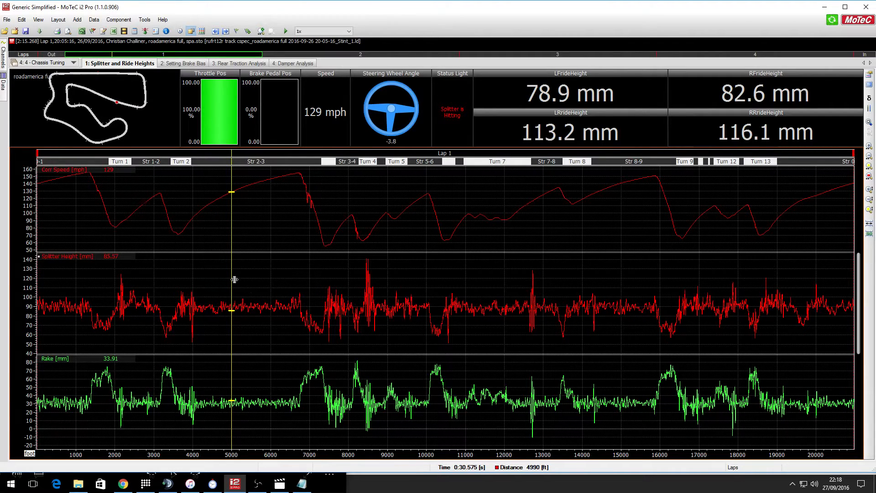
left_click_drag(234, 279, 248, 302)
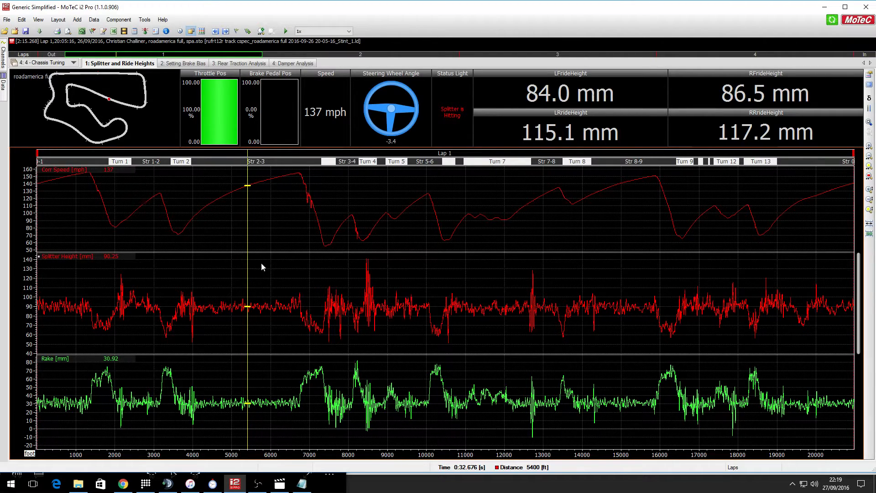
mouse_move(247, 266)
left_mouse_down()
mouse_move(233, 270)
mouse_move(240, 279)
left_mouse_up()
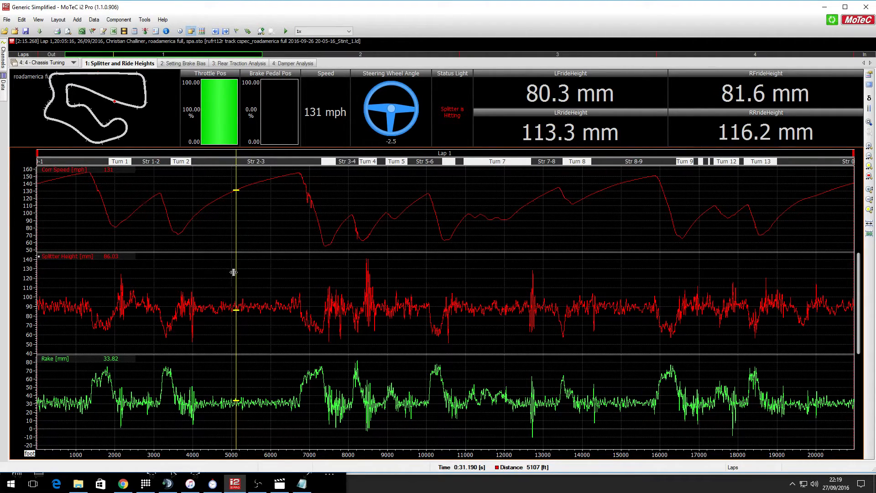
left_click_drag(233, 272, 237, 270)
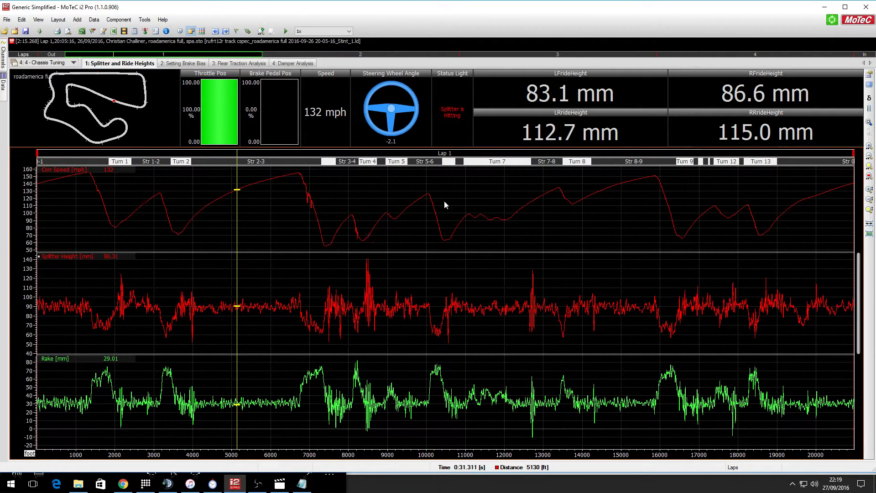
left_click(243, 239)
left_click_drag(245, 239, 245, 240)
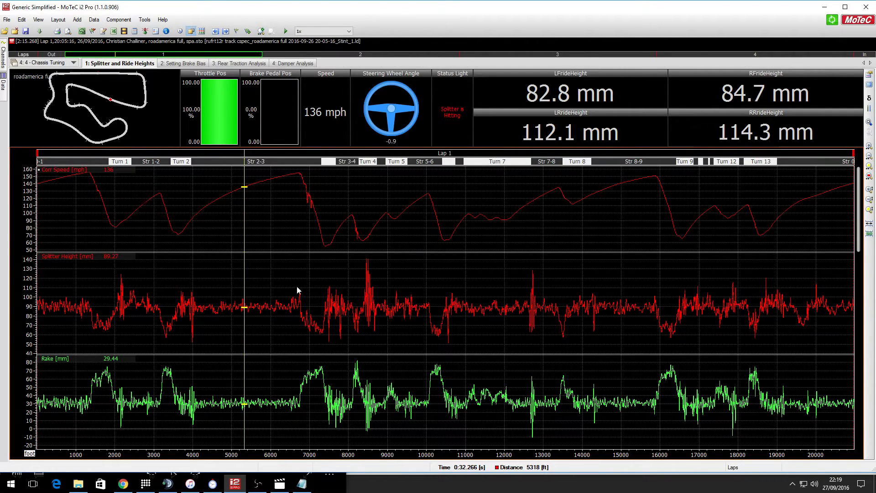
left_click(251, 273)
left_click_drag(250, 273, 241, 270)
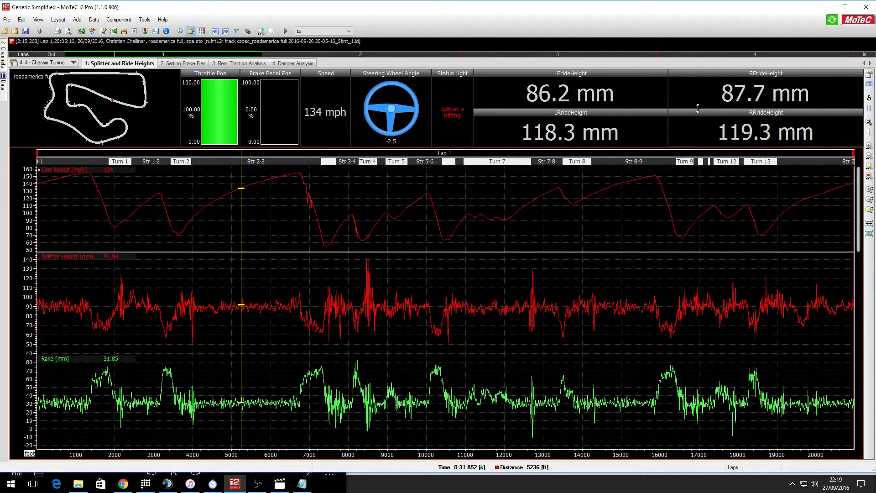
Review the colour bands in the LFrideHeight display's Numeric Properties, including the orange band for values below 40.0.
left_click(638, 94)
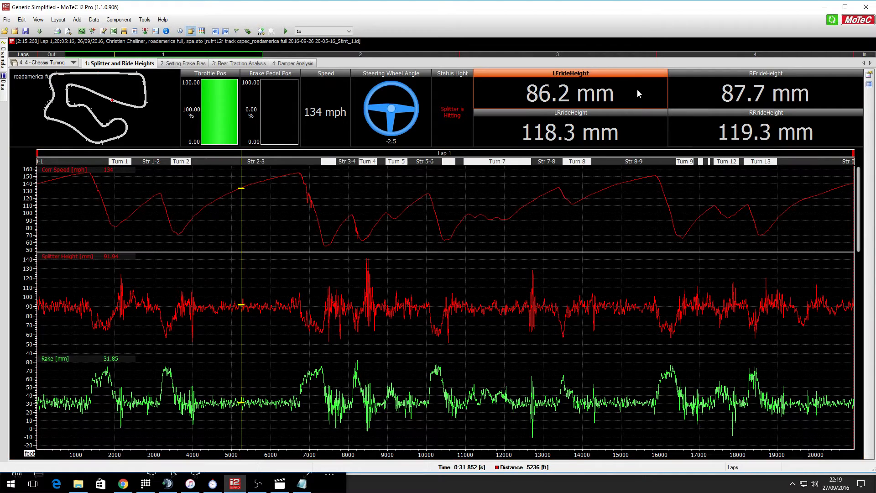
right_click(638, 91)
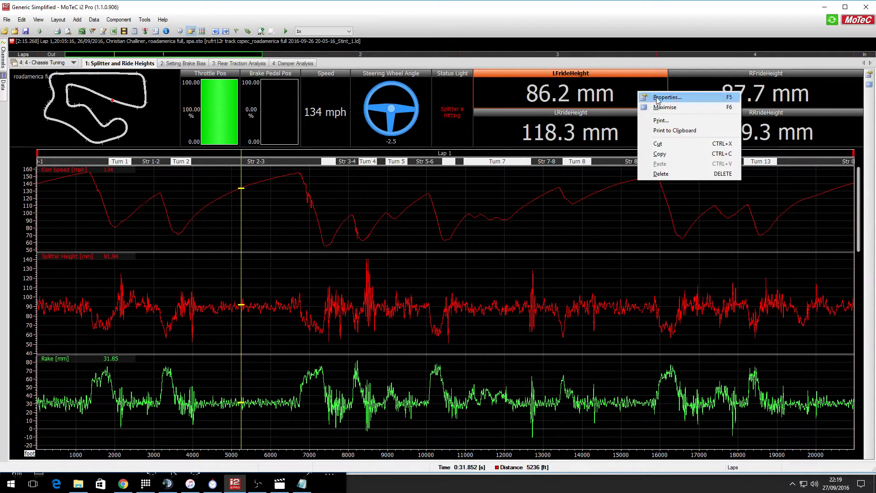
left_click(658, 99)
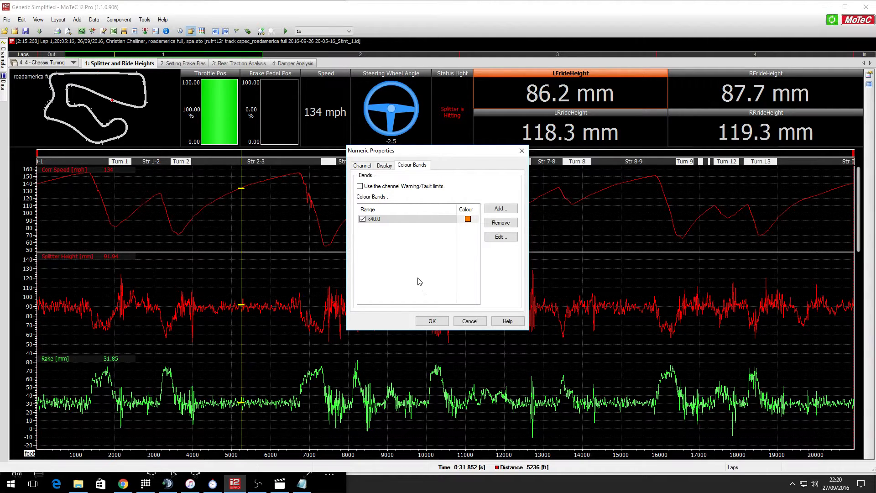
left_click(442, 320)
Examine Lap 1's ride heights, steering angle and rake through Turn 7 between about 10,917 and 12,111 ft.
left_click(509, 229)
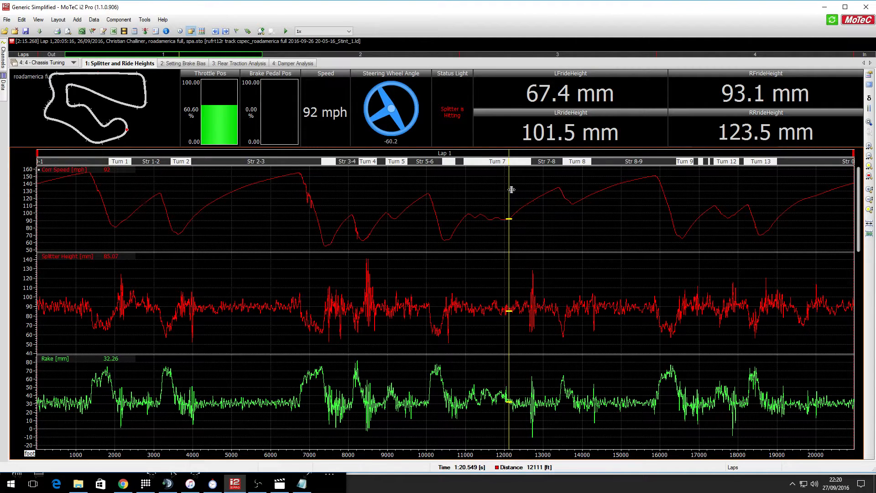
left_click_drag(512, 189, 463, 197)
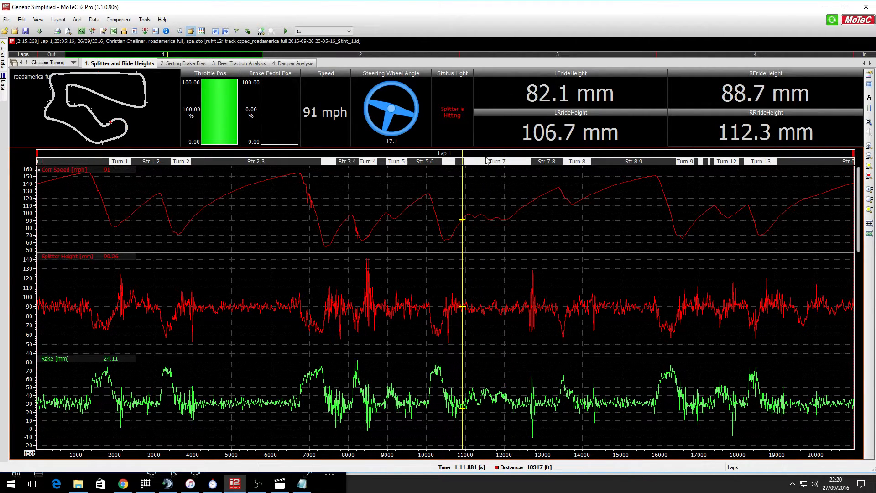
left_click_drag(461, 196, 478, 192)
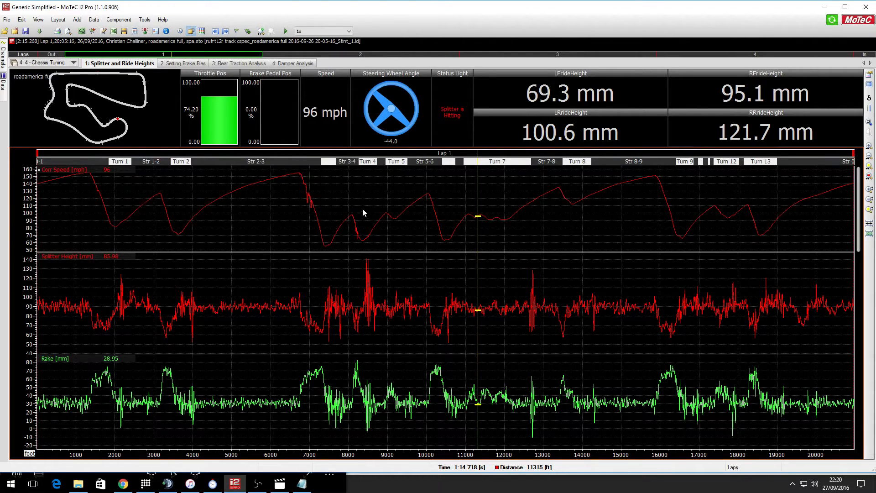
Examine Lap 1's ride heights, splitter height and rake on Str 2-3 between about 4,088 and 4,592 ft.
left_click_drag(211, 401, 212, 375)
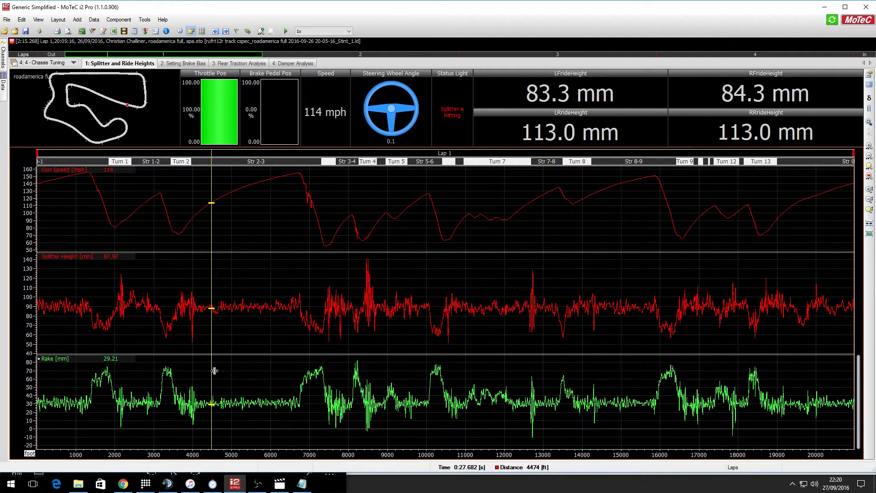
left_click(204, 372)
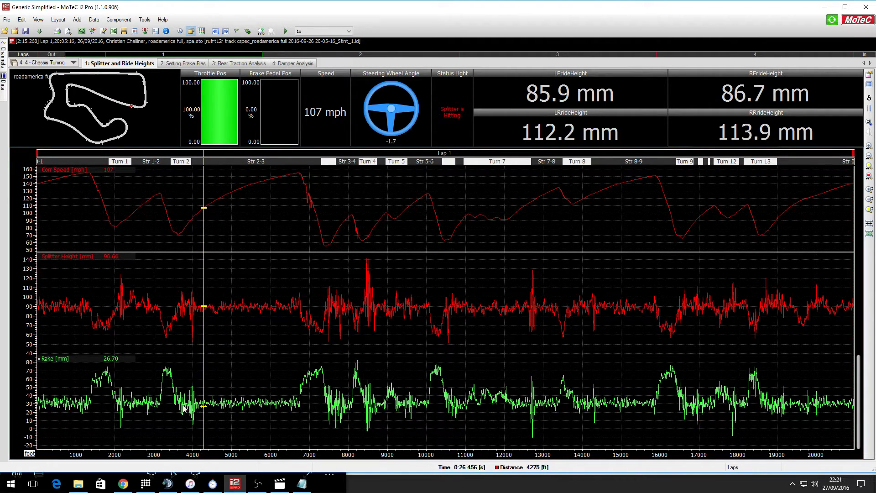
left_click(202, 370)
left_click_drag(201, 371, 196, 373)
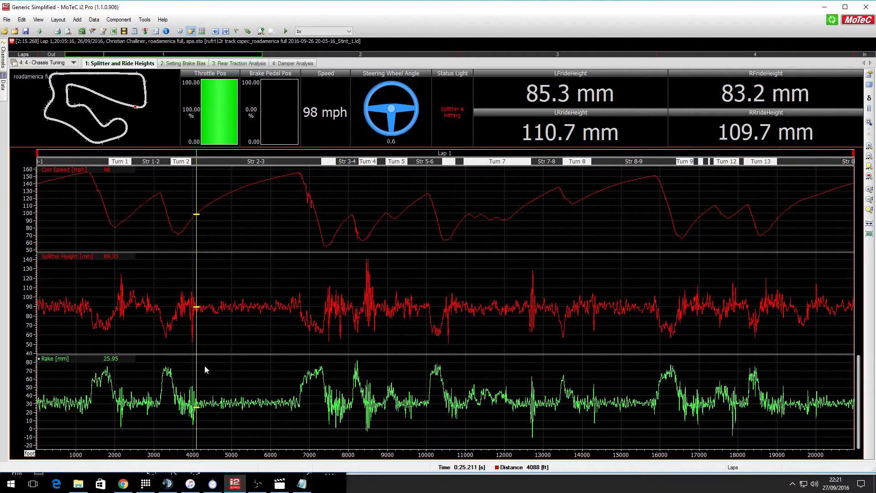
left_click_drag(200, 367, 216, 365)
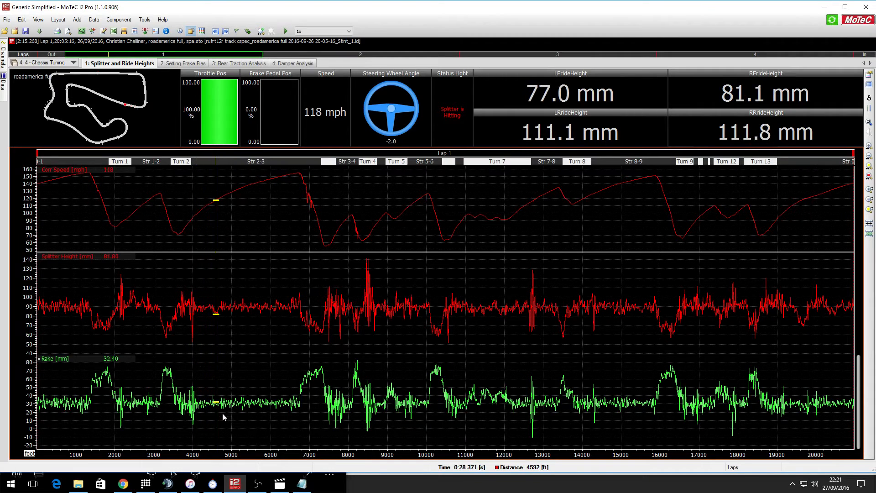
left_click(213, 383)
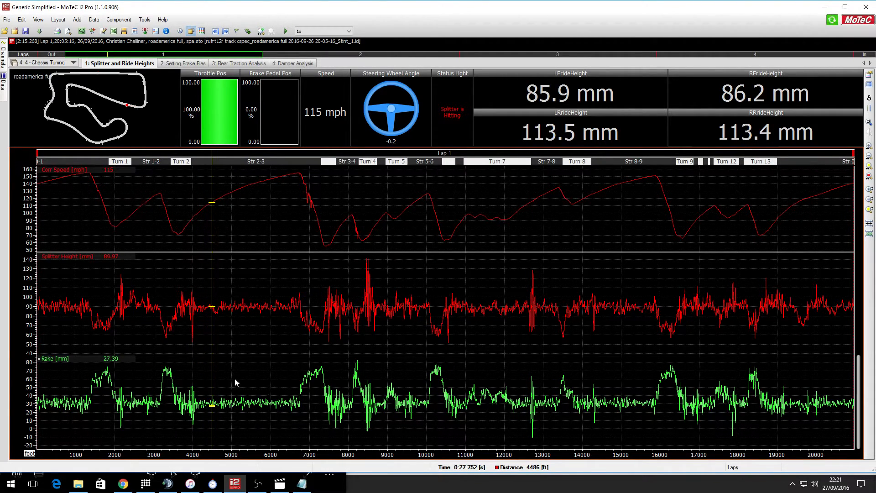
Compare Lap 1's ride heights, steering angle and rake at about 5,177 ft, 15,450 ft and in Turn 7 at 11,491 ft.
left_click_drag(180, 216, 238, 191)
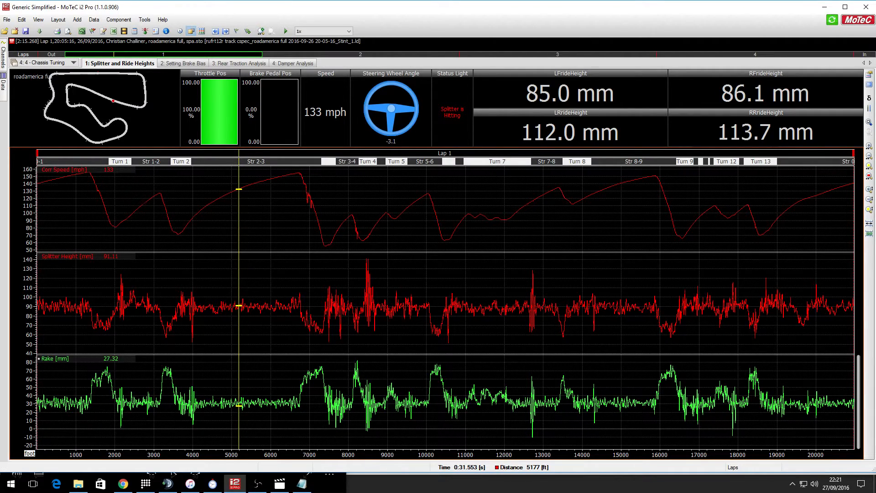
left_click(639, 233)
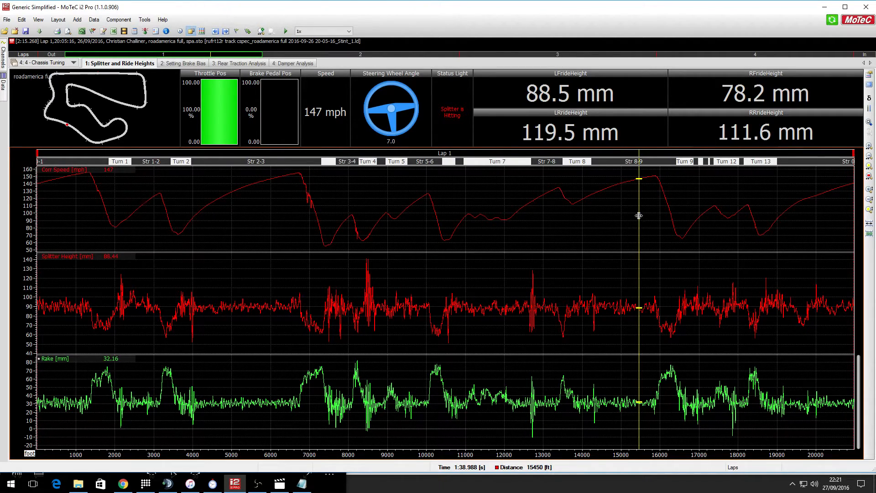
left_click_drag(638, 210, 485, 230)
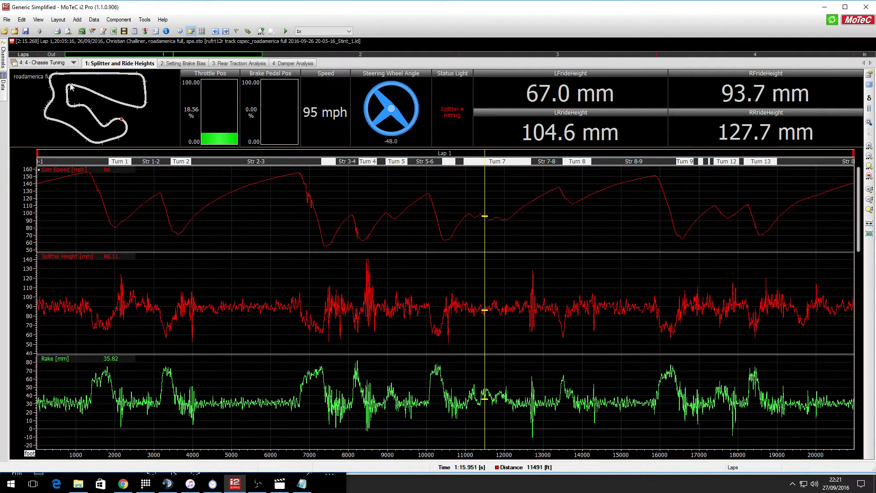
Switch to the Track and Weather workbook and view Lap 1's Speed Map and Weather Station worksheets.
left_click(60, 62)
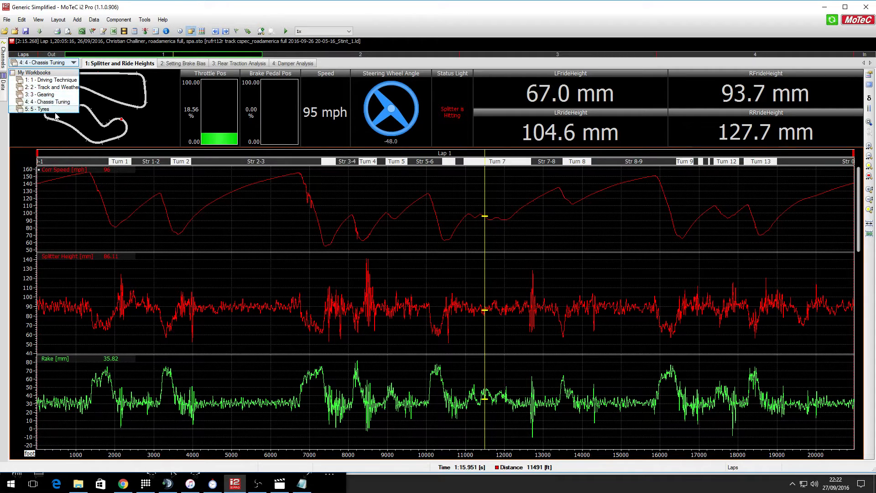
left_click(56, 87)
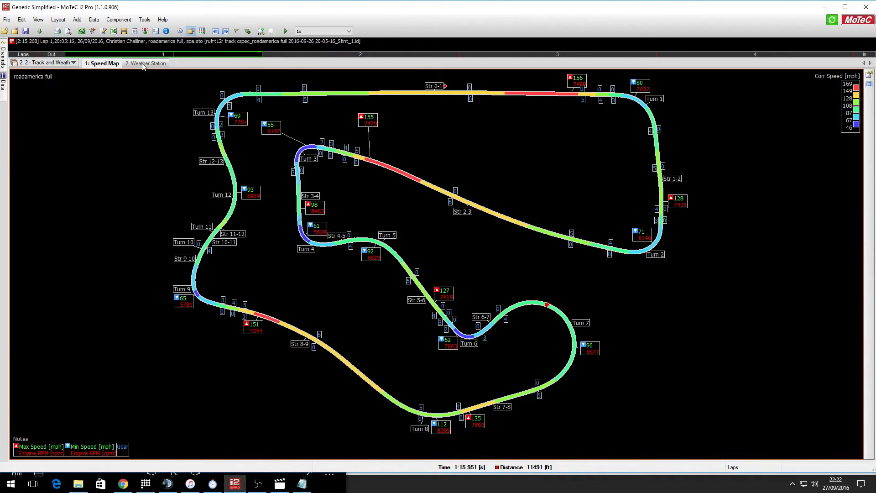
left_click(144, 64)
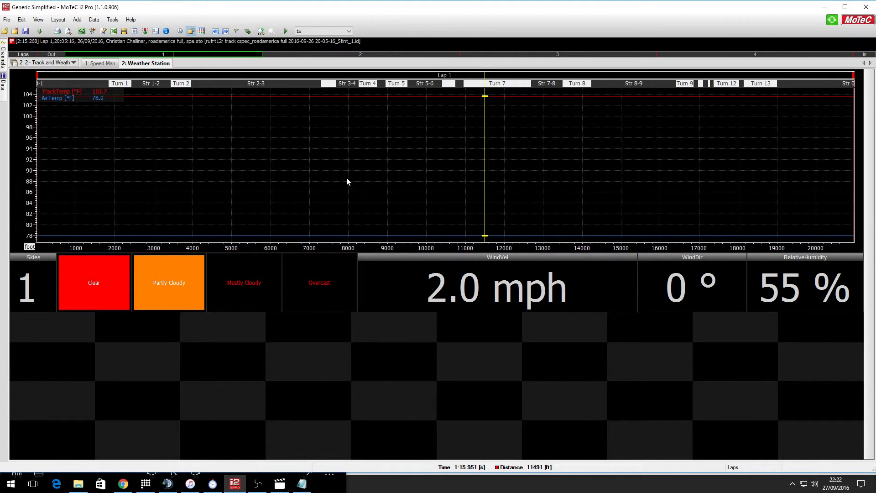
Check the track and air temperatures, skies, wind and humidity along Lap 1 and on Lap 2 at about 11,362 ft.
left_click(272, 138)
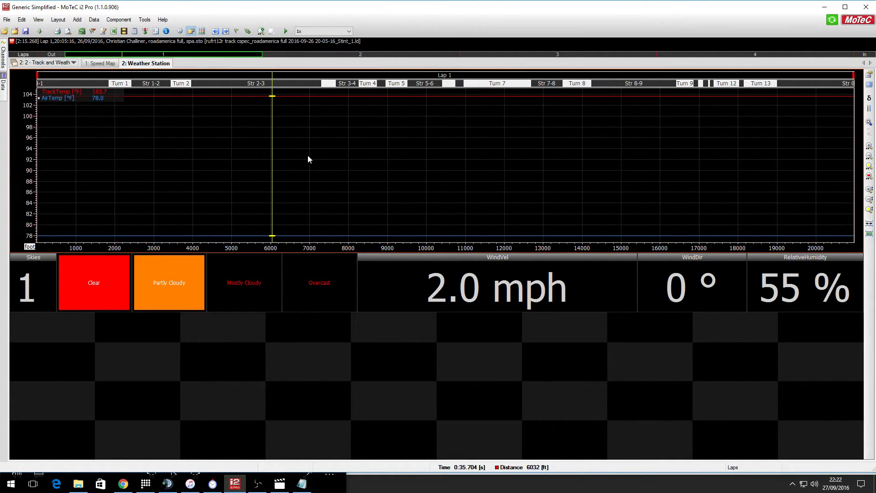
left_click(286, 152)
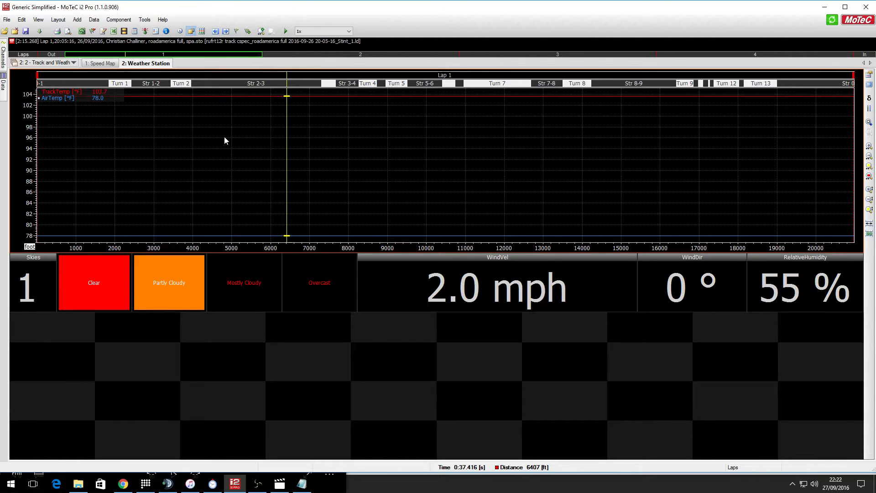
left_click(319, 128)
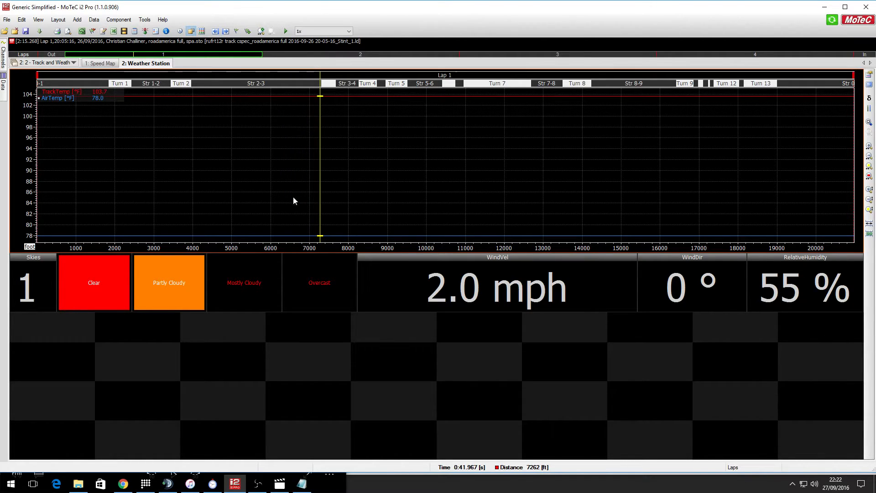
left_click_drag(319, 152, 210, 138)
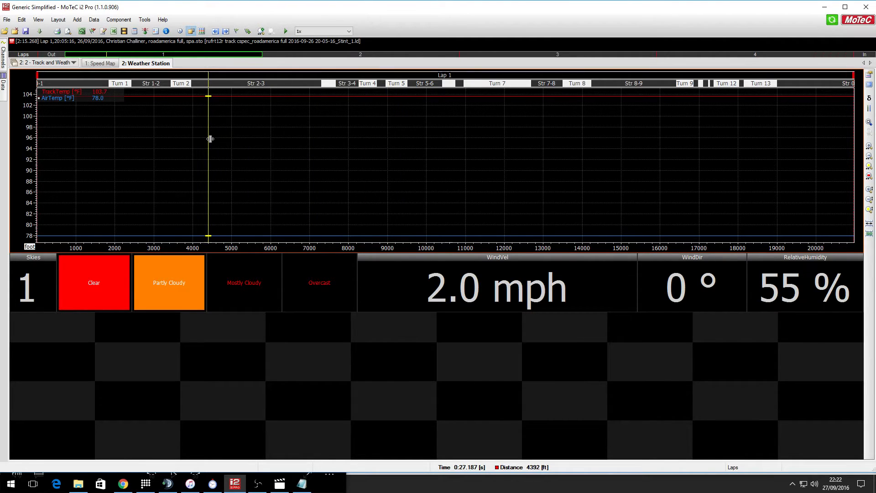
left_click(212, 129)
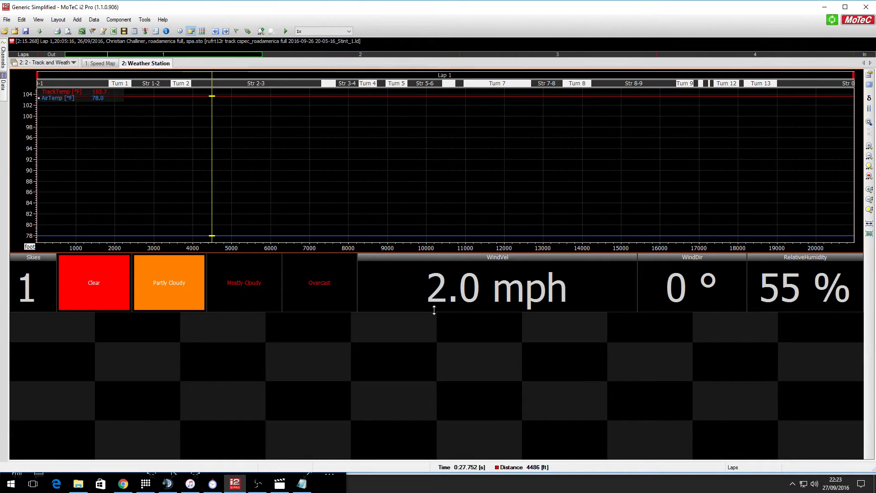
left_click_drag(213, 150, 486, 189)
left_click(294, 54)
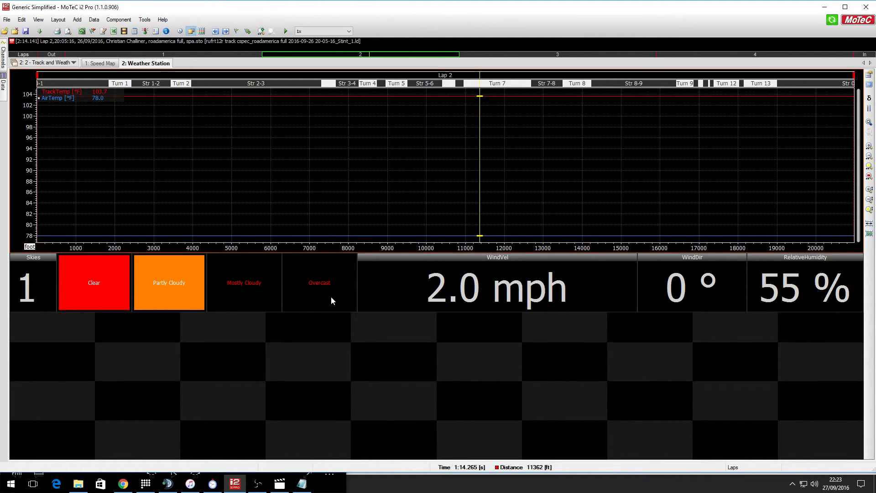
left_click(258, 336)
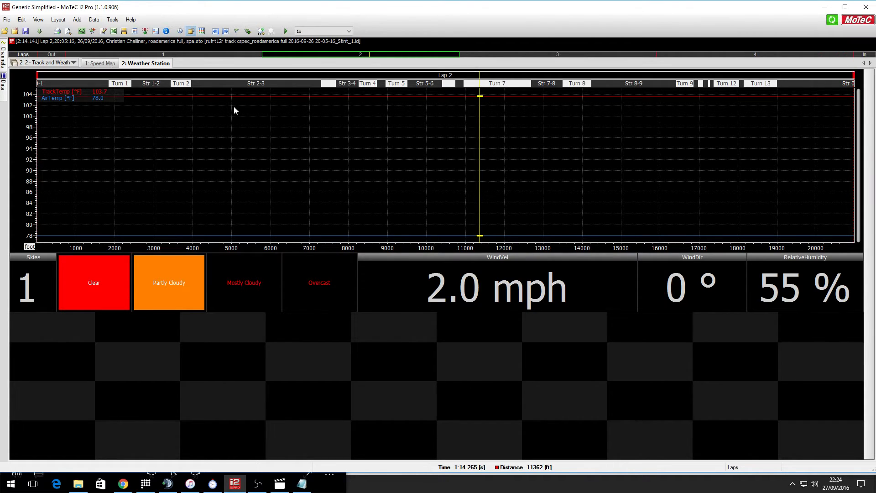
Switch to the Tyres workbook and view Lap 2's rate of temperature change and tyre pressures.
left_click(73, 63)
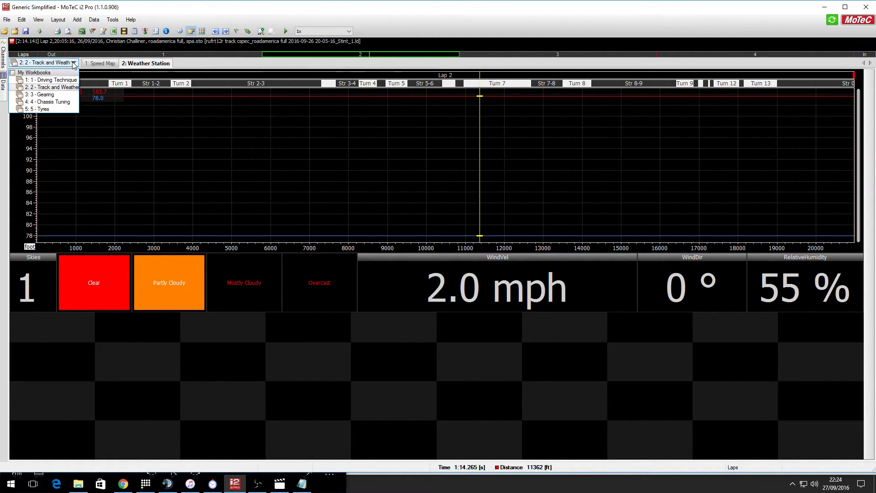
left_click(55, 112)
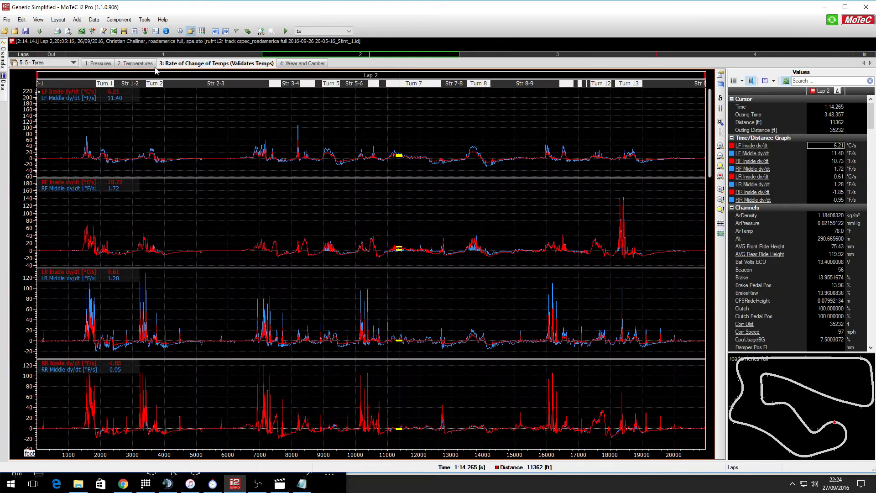
Review Lap 2's brake bias, rear traction, damper, and splitter and ride height worksheets in the Chassis Tuning workbook.
left_click(73, 62)
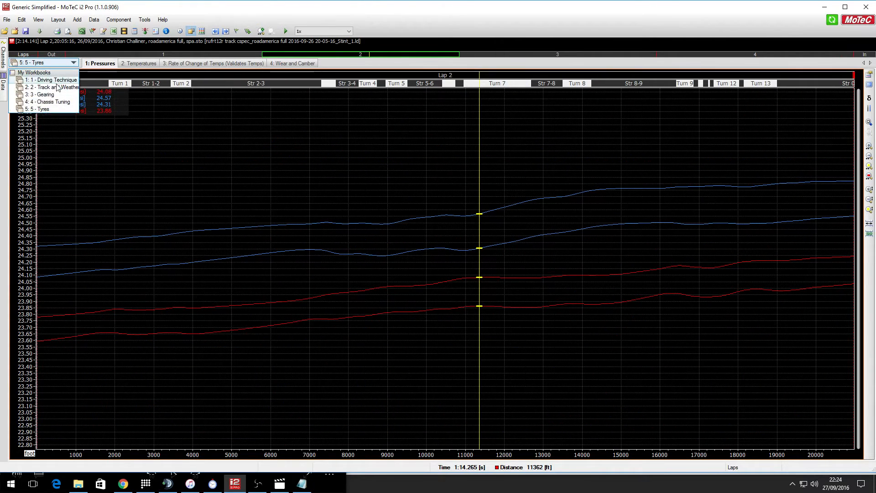
left_click(46, 104)
left_click(182, 64)
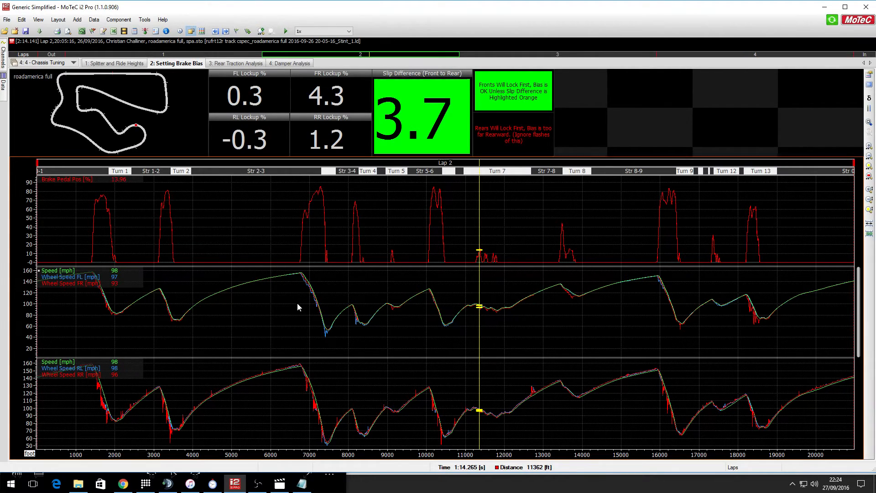
left_click(226, 63)
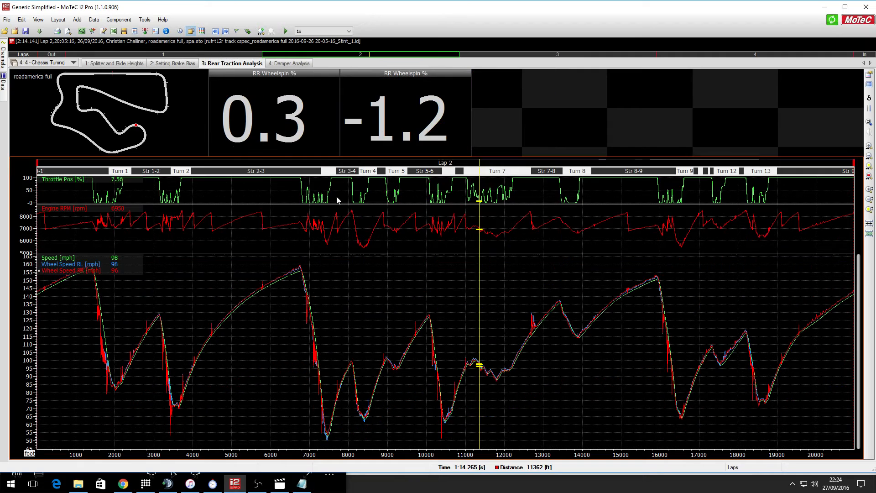
left_click(280, 62)
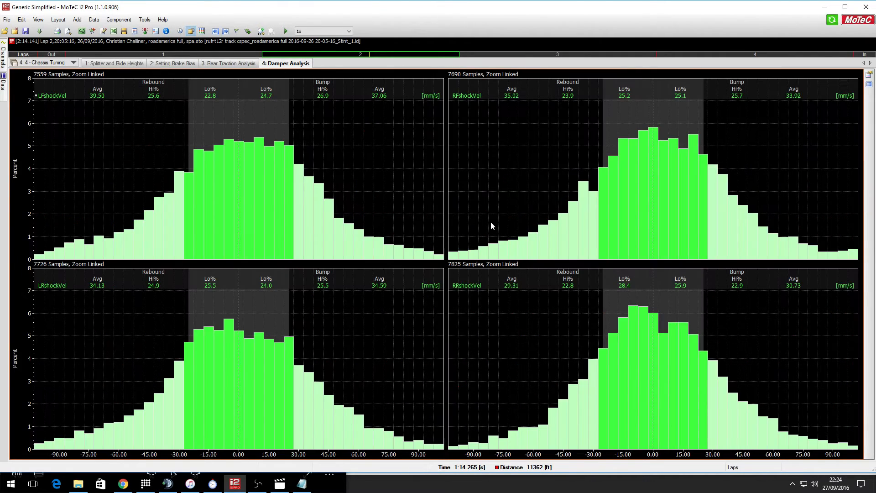
left_click(85, 64)
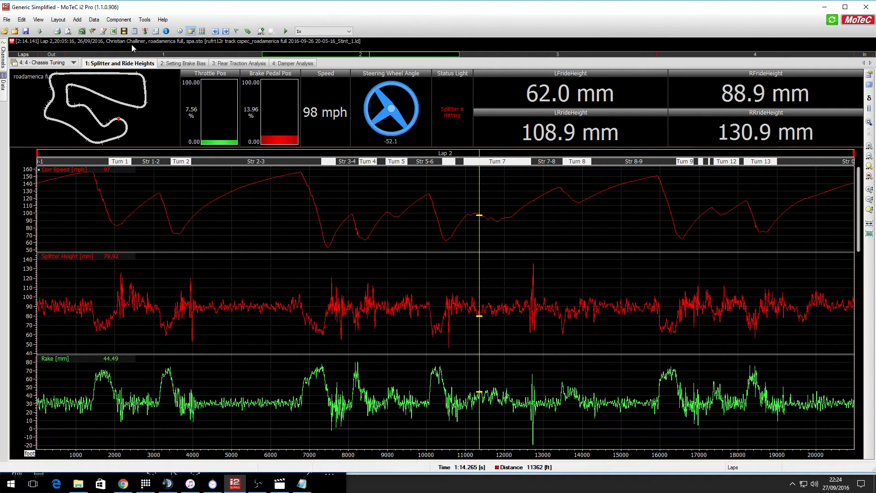
Return to the Tyres workbook and view Lap 2's Pressures and Wear and Camber worksheets.
left_click(67, 63)
left_click(46, 112)
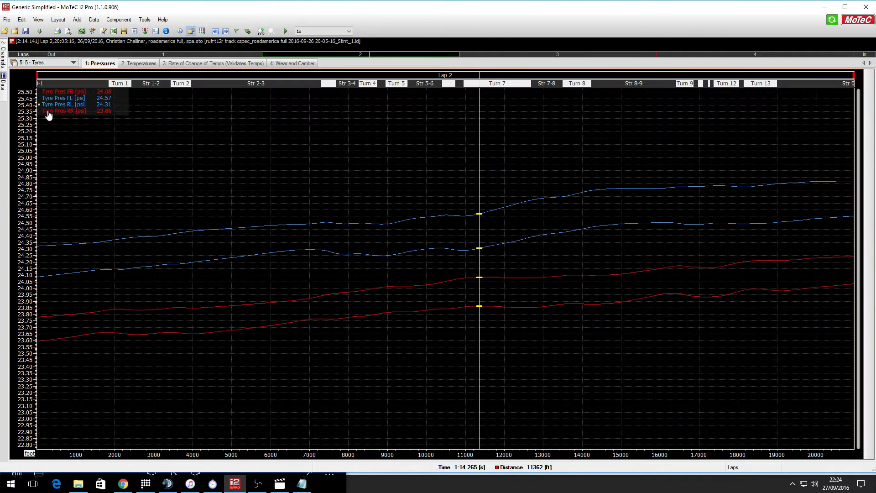
left_click(289, 64)
Review Lap 2's speed and laptime, throttle application, braking and steering worksheets in the Driving Technique workbook.
left_click(73, 62)
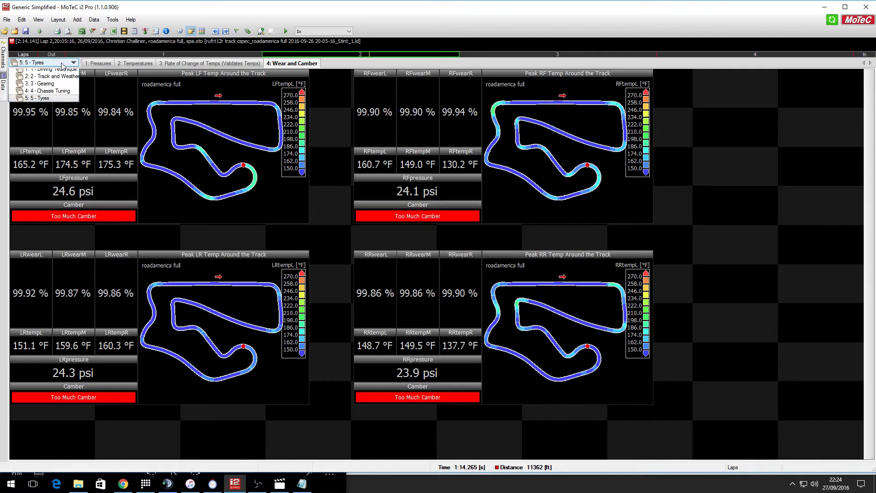
left_click(46, 75)
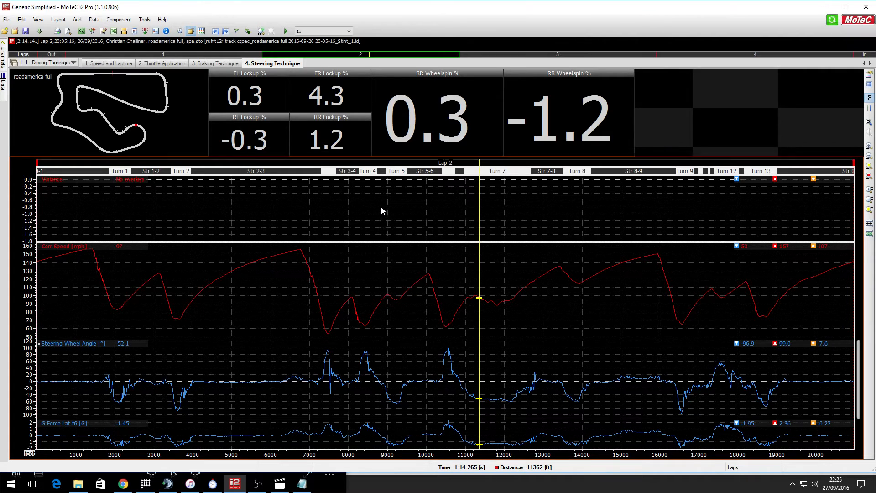
left_click(44, 63)
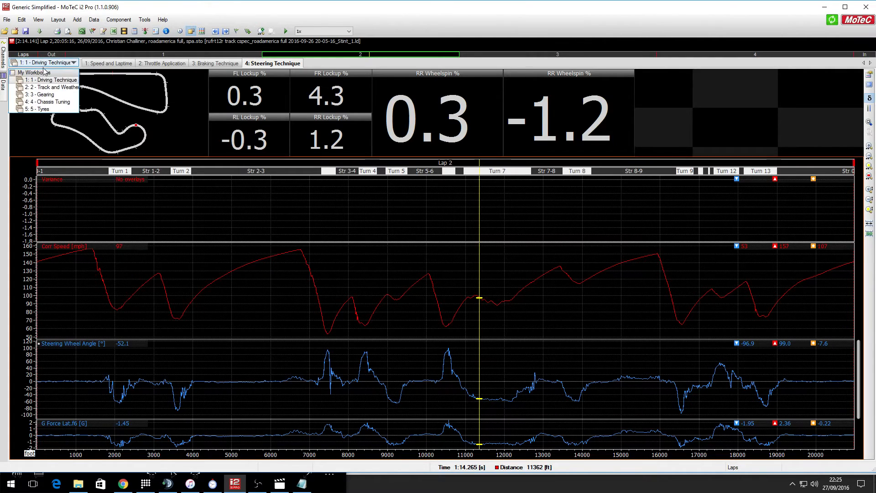
left_click(44, 63)
left_click(104, 63)
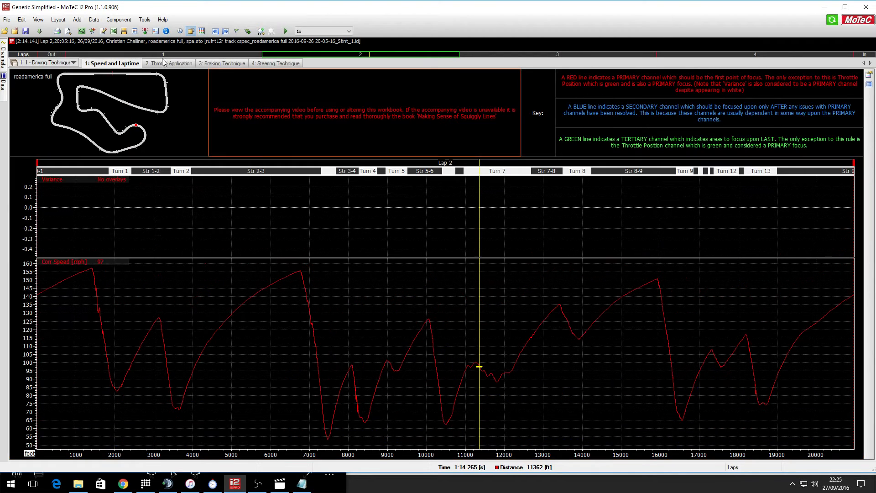
left_click(167, 63)
left_click(220, 64)
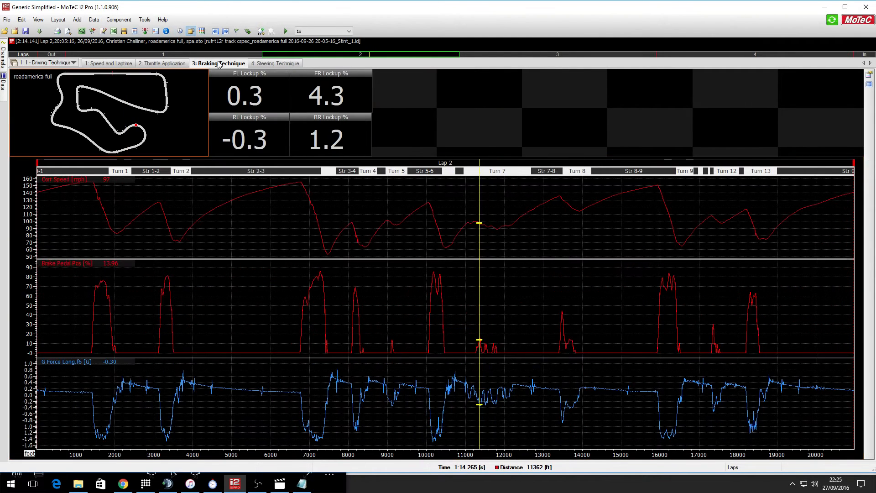
left_click(277, 64)
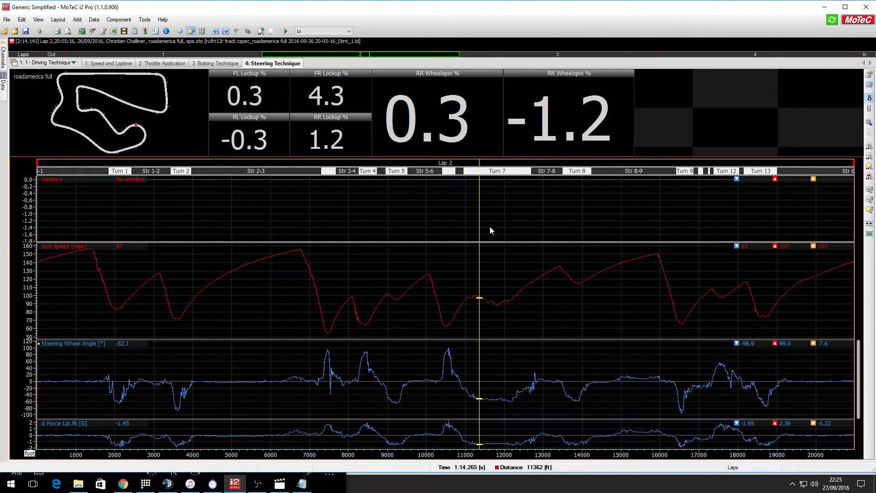
Switch to the Track and Weather workbook and view Lap 2's Weather Station and Speed Map worksheets.
left_click(68, 63)
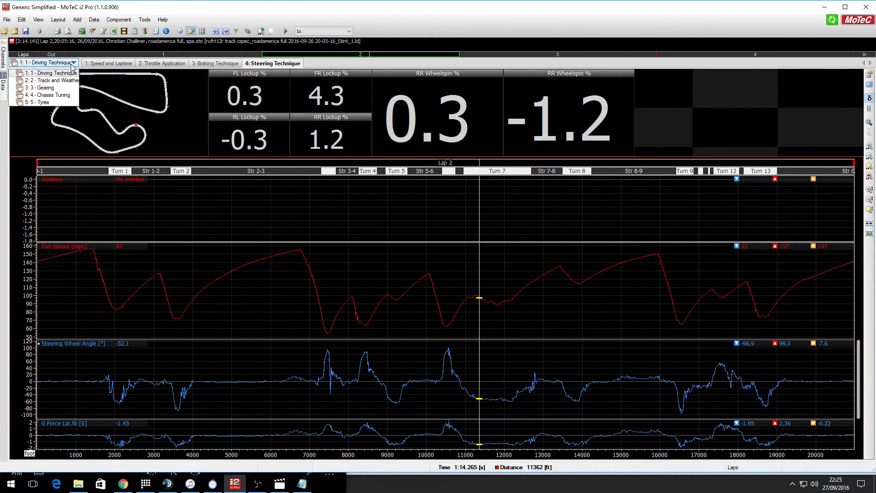
left_click(61, 90)
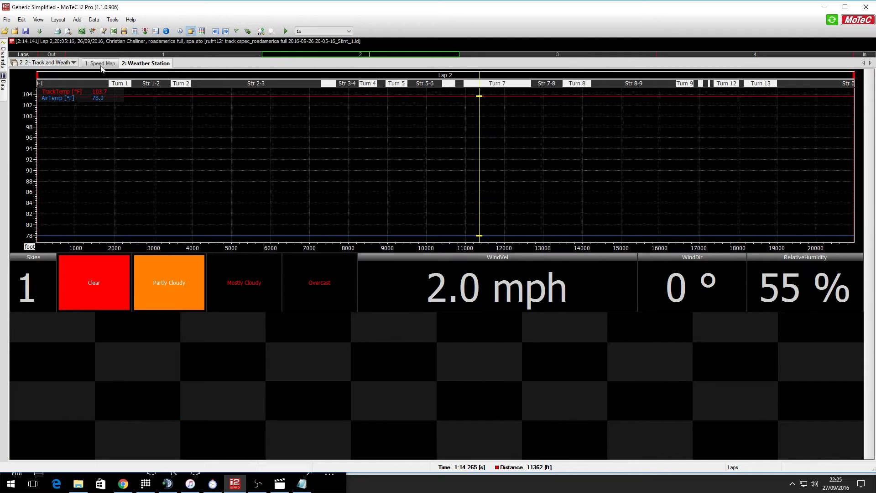
left_click(100, 63)
Switch to the Gearing workbook and compare Lap 2's Speed/Ratio Analysis and Gear Map worksheets.
left_click(54, 61)
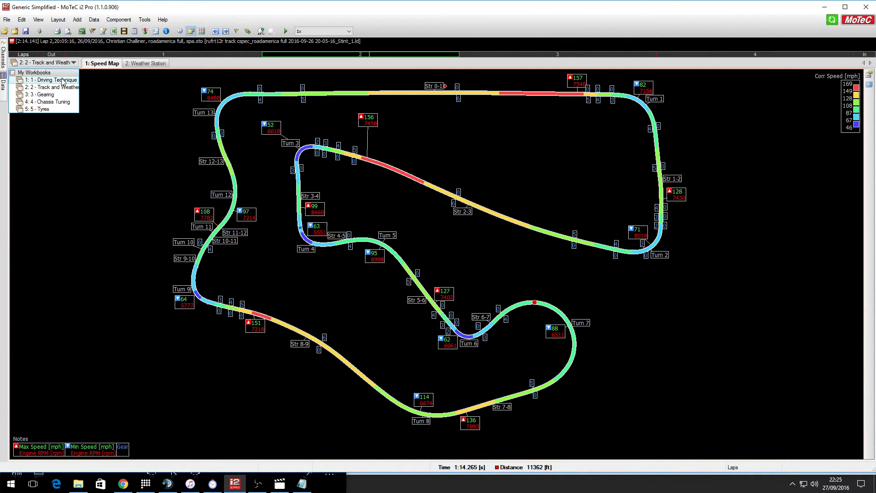
left_click(62, 98)
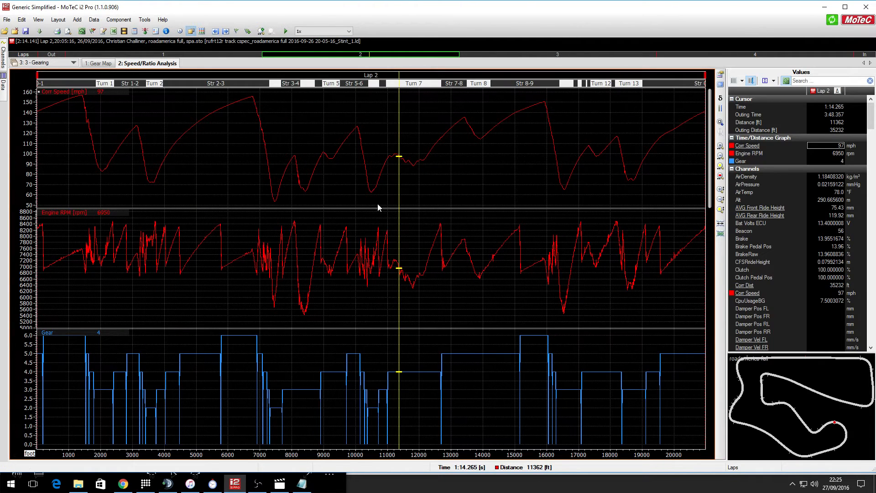
left_click(95, 64)
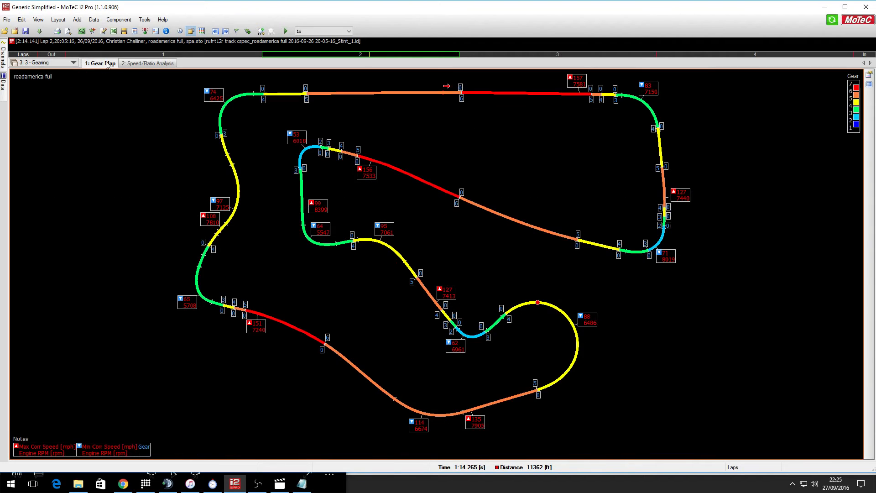
left_click(134, 63)
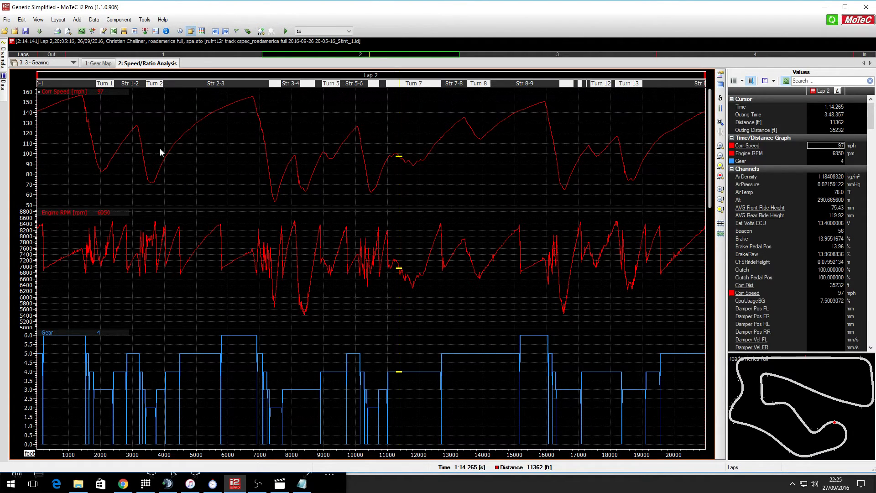
left_click(95, 64)
Revisit the Chassis Tuning, Driving Technique and Tyres workbooks in turn for Lap 2.
left_click(73, 63)
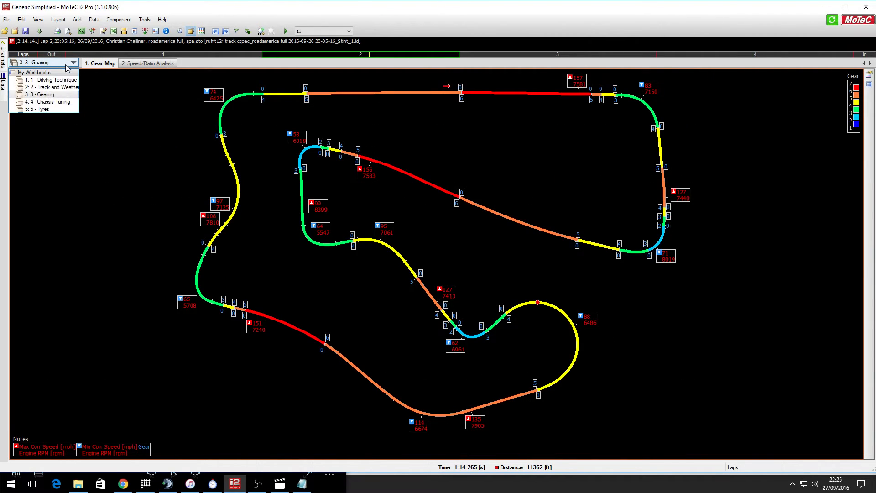
left_click(60, 100)
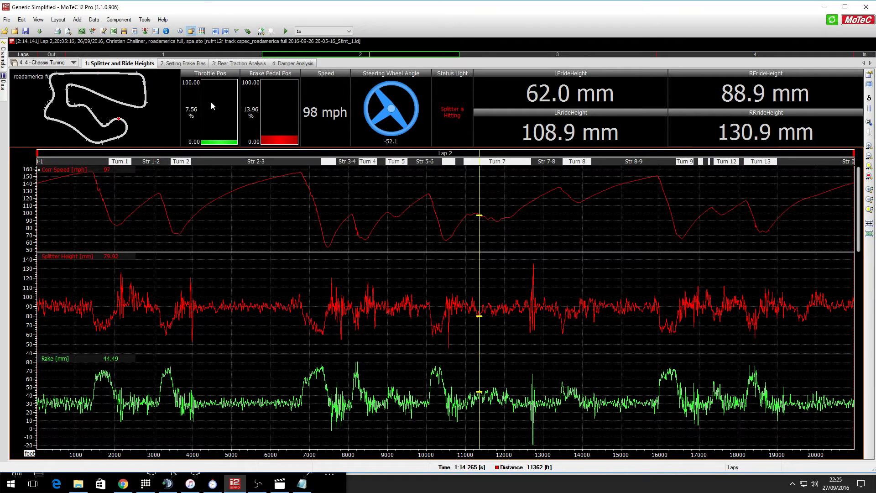
left_click(66, 63)
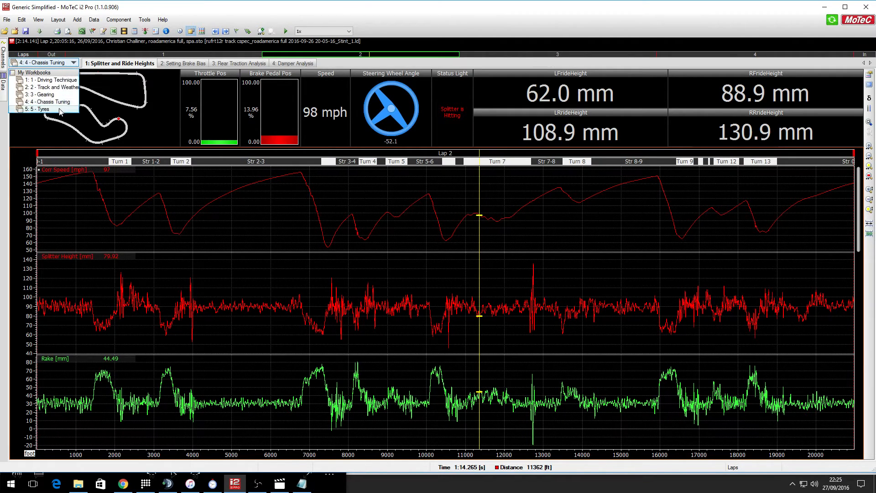
left_click(51, 80)
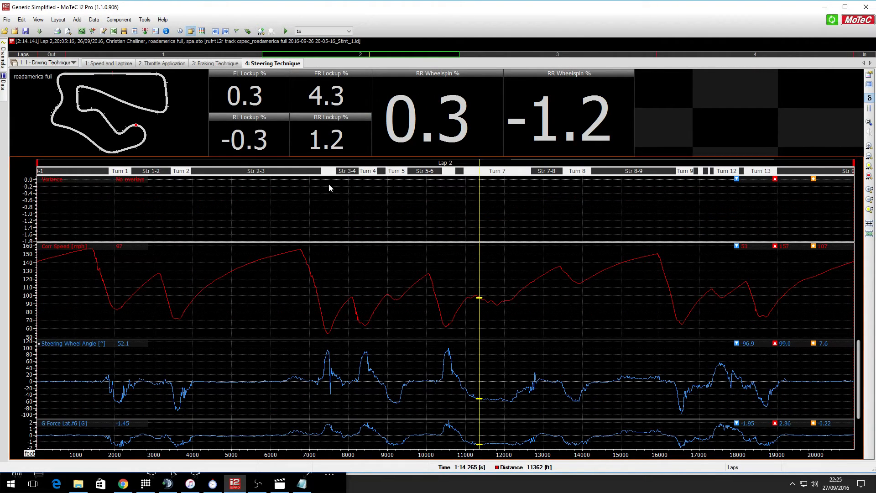
left_click(74, 63)
left_click(38, 109)
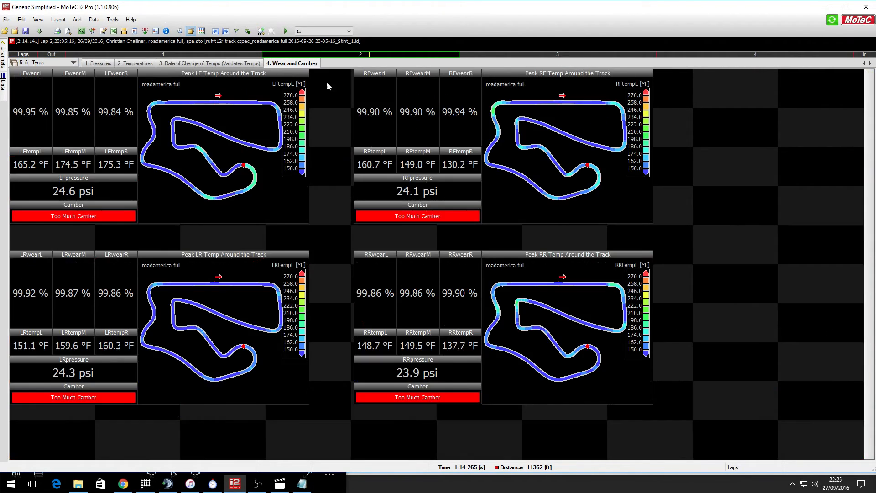
Inspect Lap 2's splitter height and rake in the Chassis Tuning workbook at the start of Turn 7 and along Str 2-3.
left_click(74, 63)
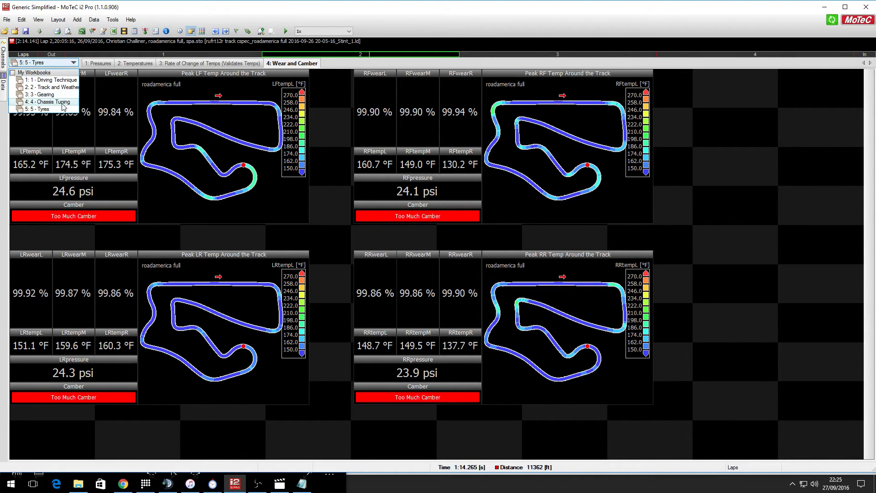
left_click(50, 101)
left_click_drag(499, 236, 471, 241)
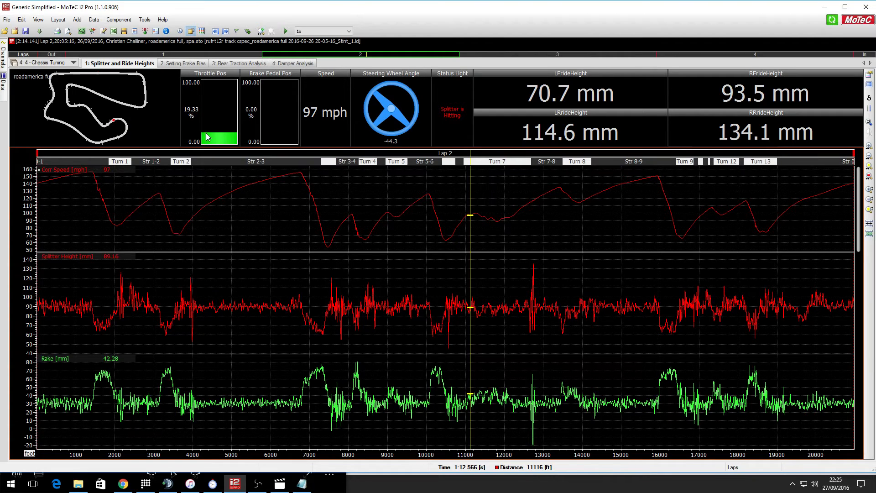
mouse_move(236, 194)
left_mouse_down()
mouse_move(390, 224)
mouse_move(244, 196)
left_mouse_up()
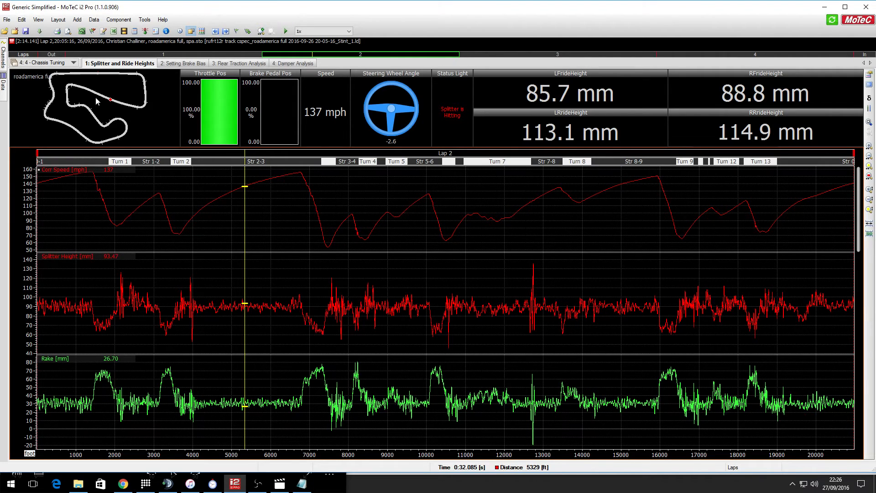
Return to the Tyres workbook and check the Wear and Camber and Pressures worksheets at the Str 2-3 cursor position.
left_click(73, 63)
left_click(55, 110)
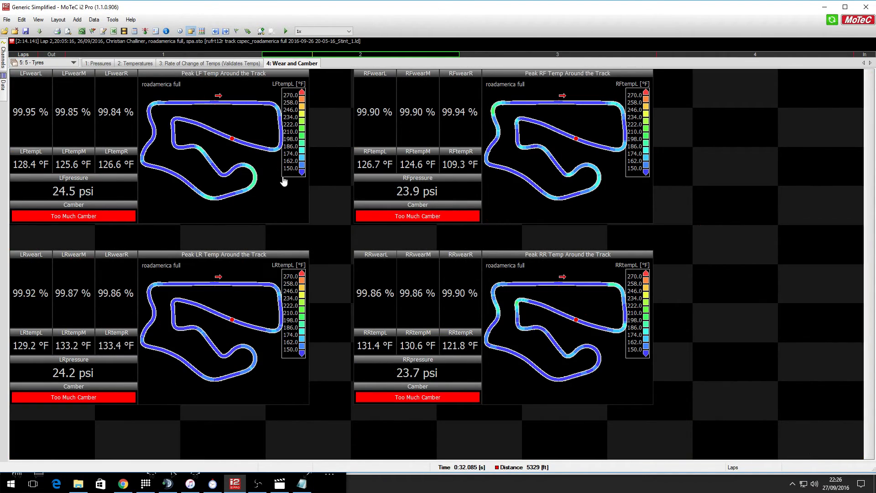
left_click(100, 64)
Review the Setting Brake Bias and Rear Traction Analysis worksheets in the Chassis Tuning workbook, inspecting rear wheel speeds along Str 2-3.
left_click(63, 63)
left_click(48, 102)
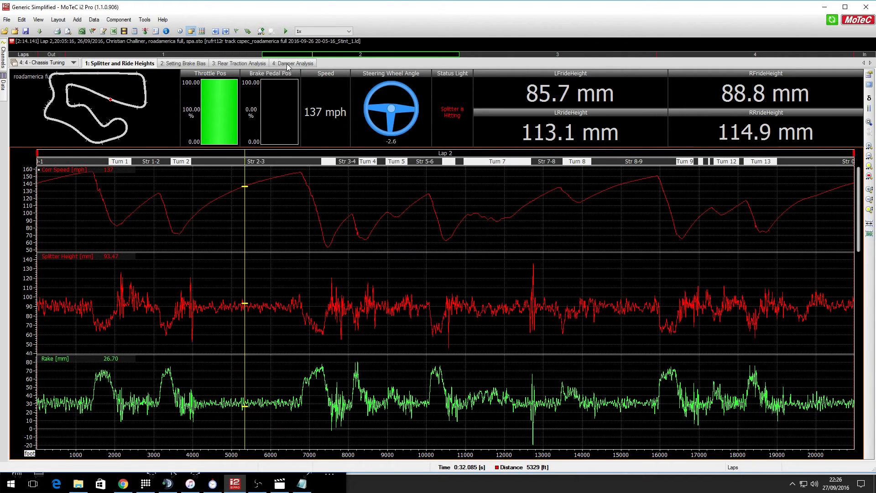
left_click(237, 65)
left_click(180, 64)
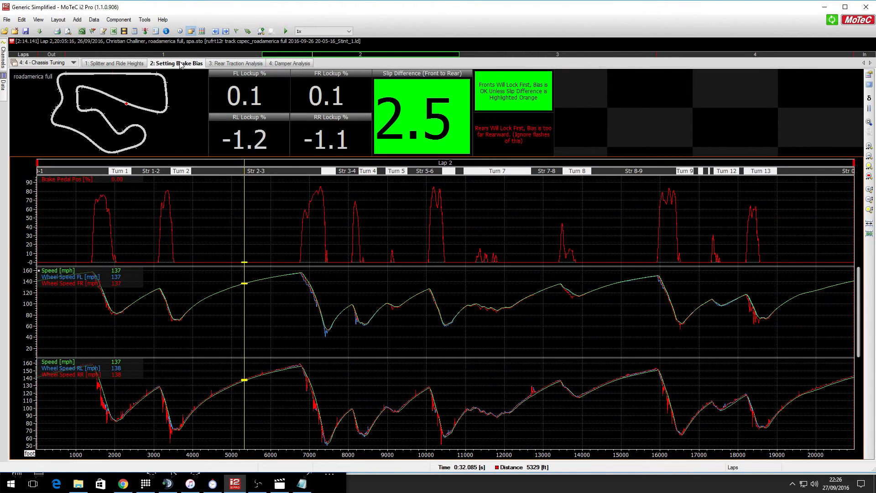
left_click(236, 64)
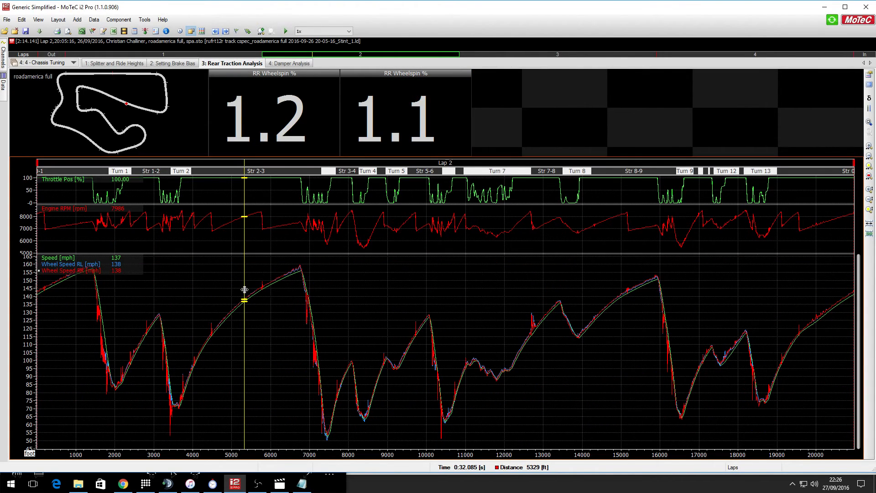
mouse_move(245, 289)
left_mouse_down()
mouse_move(182, 319)
mouse_move(289, 303)
mouse_move(319, 308)
mouse_move(352, 295)
mouse_move(293, 297)
mouse_move(215, 331)
mouse_move(243, 303)
left_mouse_up()
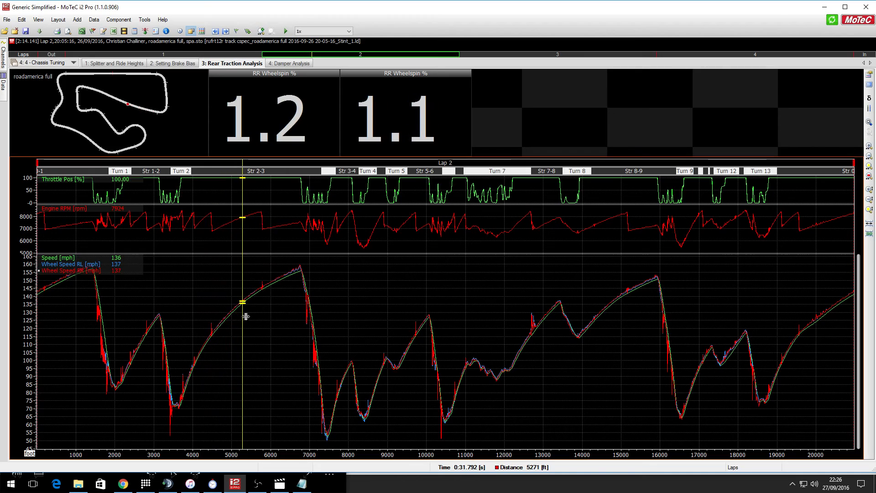